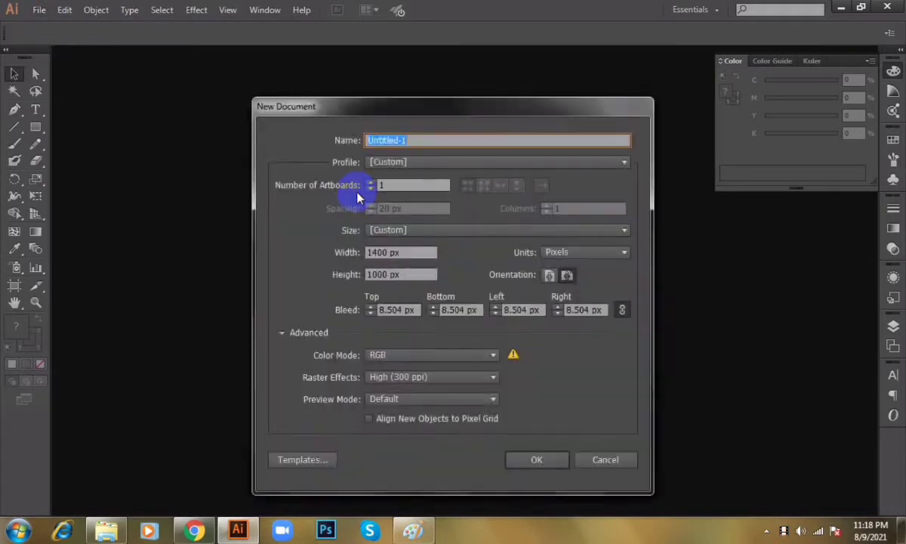
Create a 1400 × 1000 px RGB document and draw a vertical line starting at about X 245 px, Y 267 px.
{"action": "left_click", "coordinate": [536, 459]}
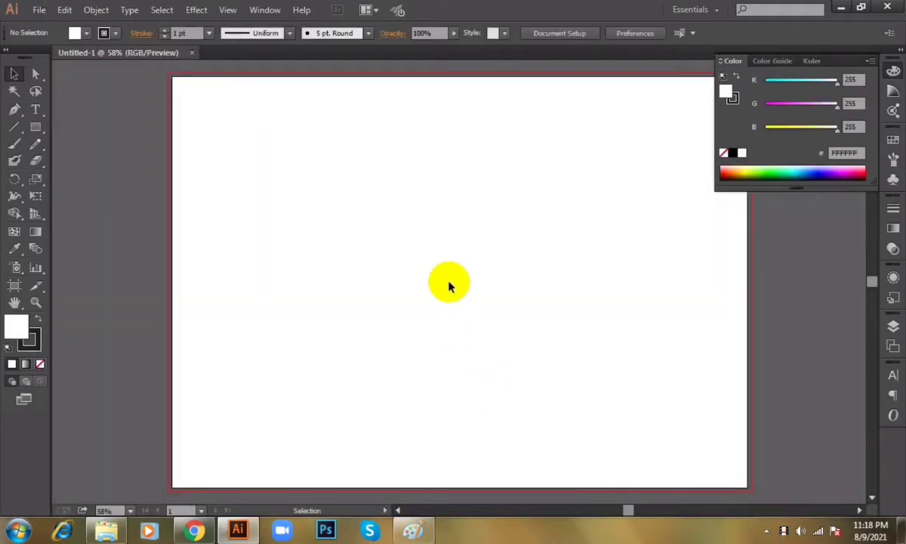
{"action": "left_click", "coordinate": [15, 127]}
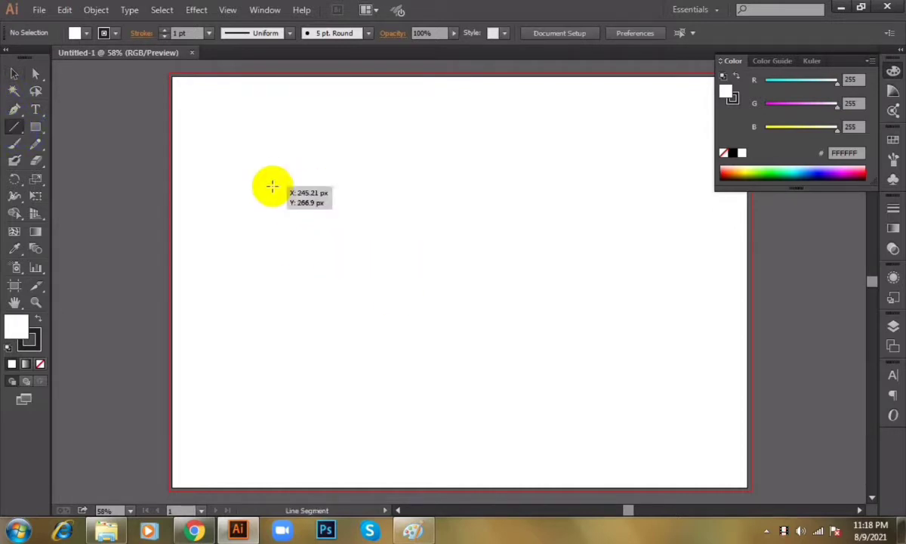
{"action": "left_click_drag", "start_coordinate": [271, 187], "coordinate": [261, 414]}
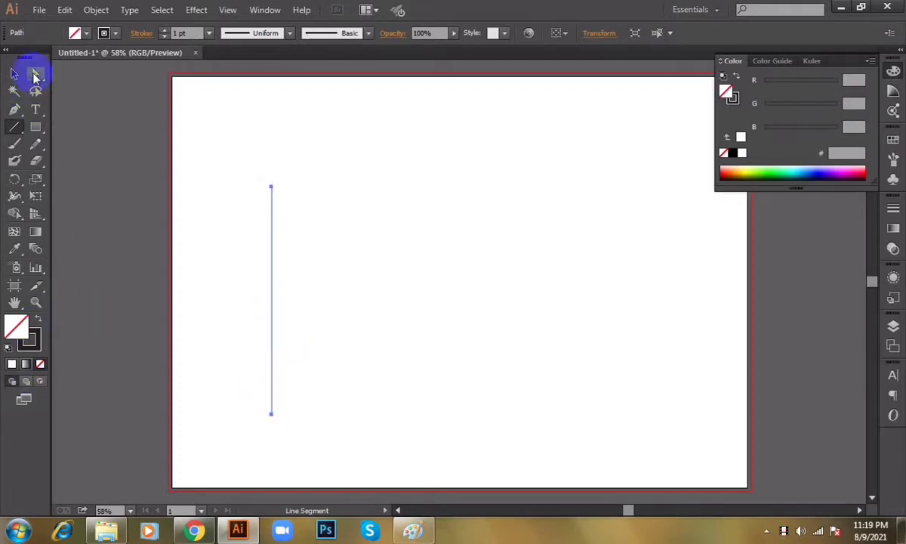
Duplicate the vertical line sideways and repeat the copy to make ten evenly spaced parallel lines.
{"action": "left_click", "coordinate": [16, 77]}
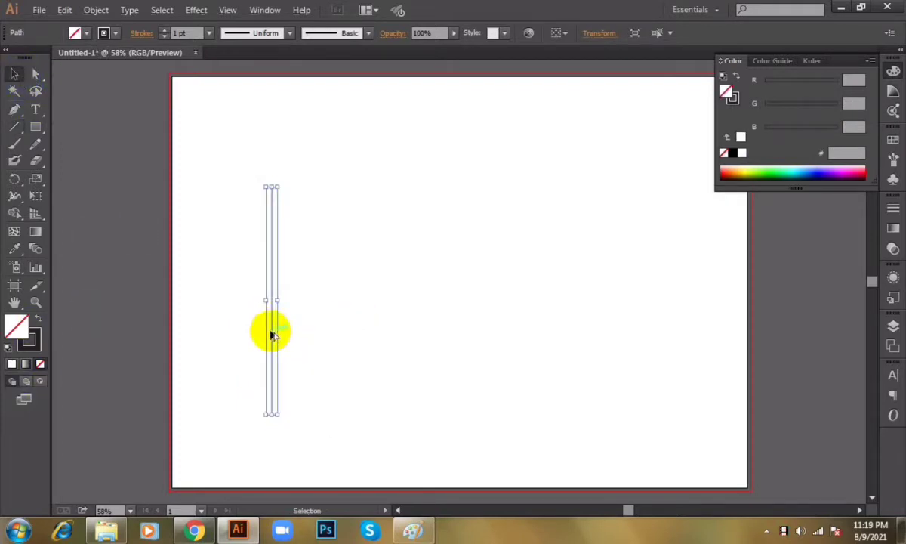
{"action": "left_click_drag", "start_coordinate": [273, 334], "coordinate": [293, 341]}
{"action": "key", "text": "ctrl+d"}
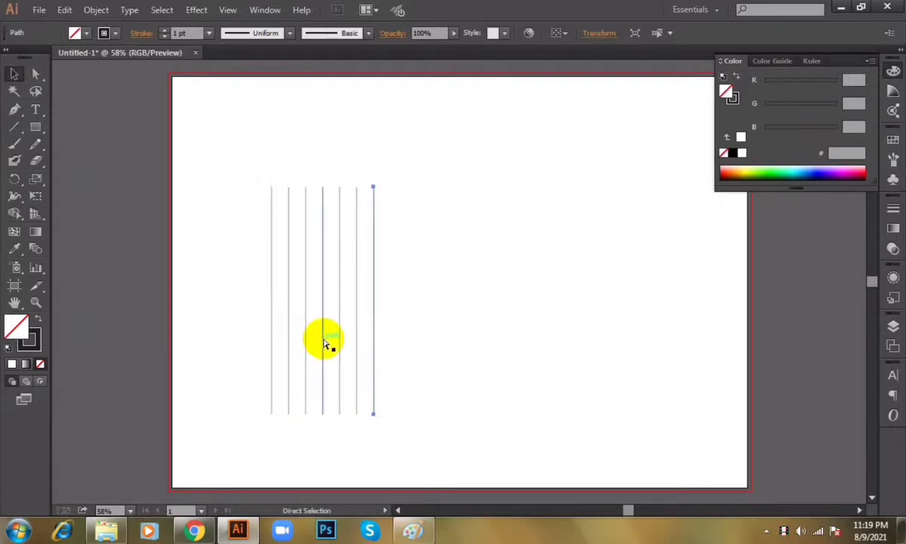
{"action": "key", "text": "ctrl+d"}
{"action": "key", "text": "ctrl+d"}
{"action": "key", "text": "ctrl+d"}
{"action": "key", "text": "ctrl+d"}
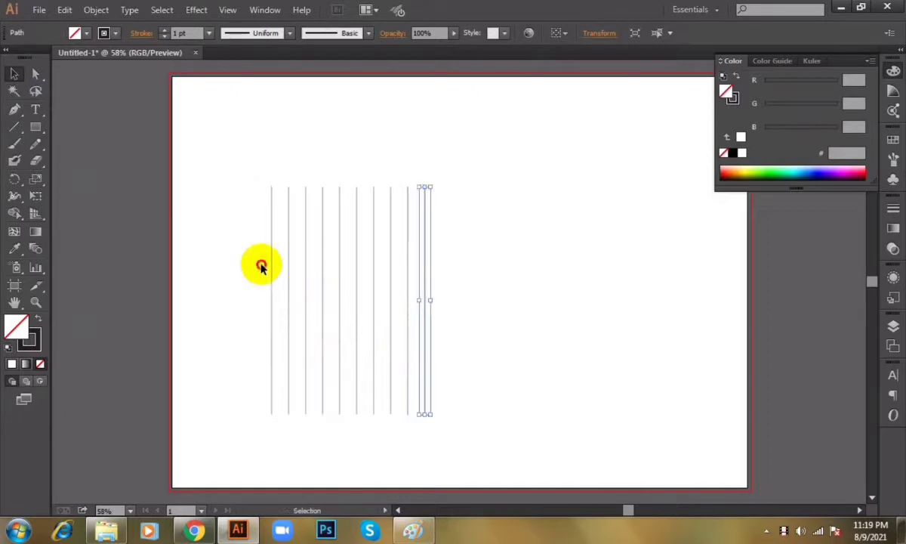
Move all ten vertical lines together about 186 px to the right.
{"action": "left_click_drag", "start_coordinate": [245, 254], "coordinate": [451, 360]}
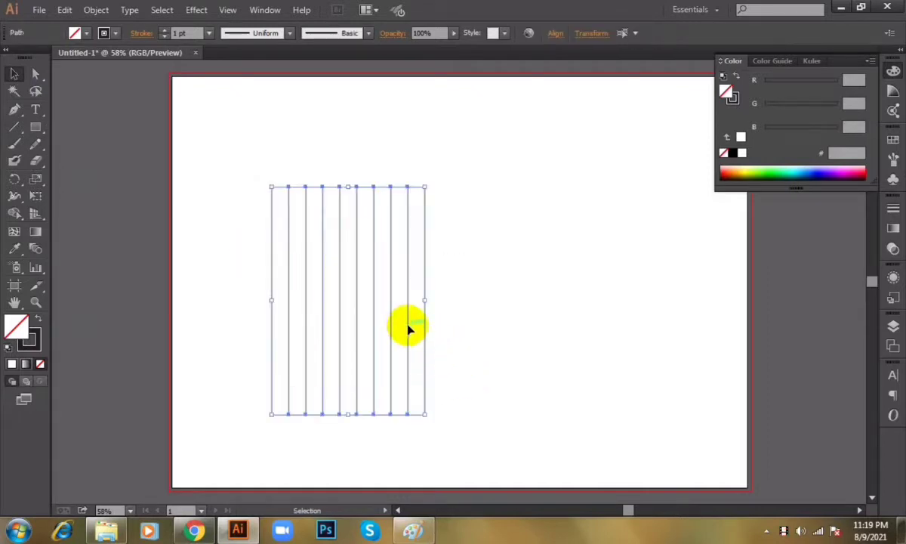
{"action": "left_click_drag", "start_coordinate": [408, 328], "coordinate": [486, 330]}
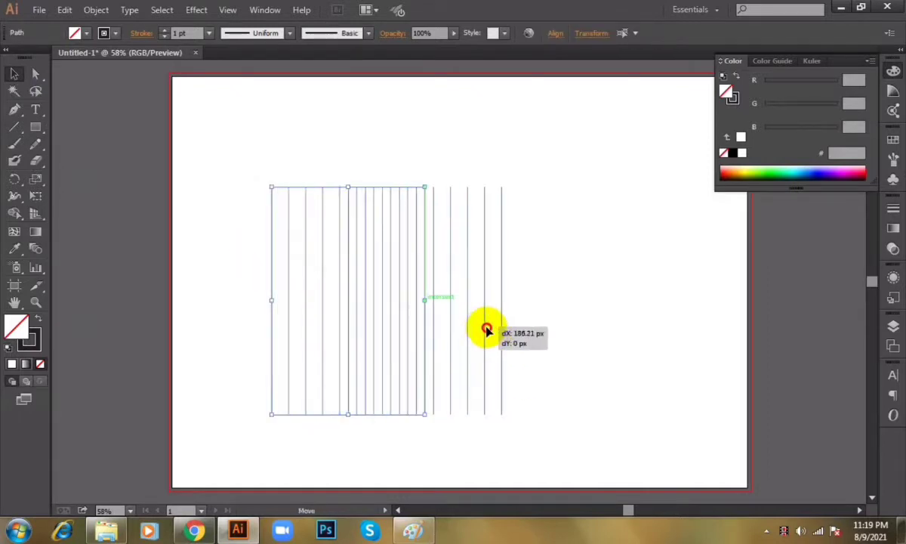
{"action": "left_click", "coordinate": [588, 302]}
Draw an unfilled hexagon beside the vertical lines and rotate it so one corner points straight up.
{"action": "key", "text": "ctrl+1"}
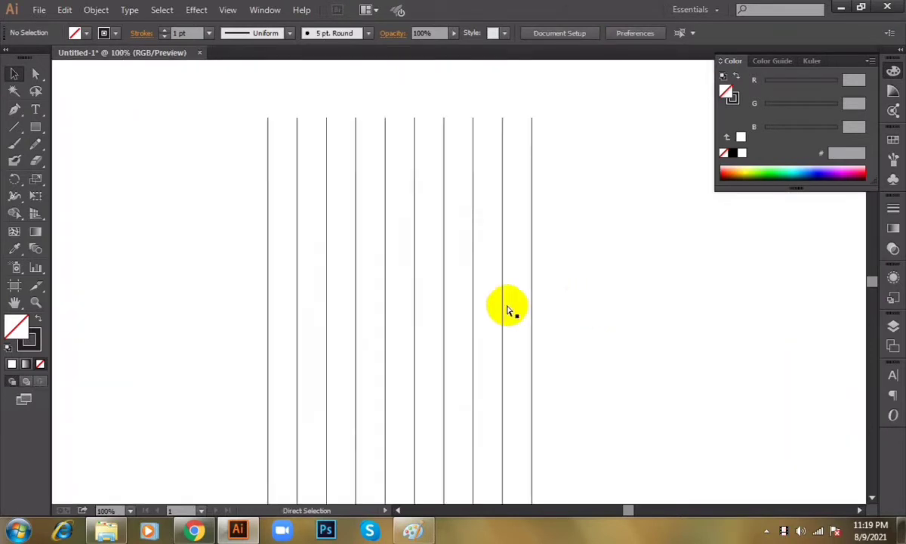
{"action": "key", "text": "ctrl+minus"}
{"action": "left_click_drag", "start_coordinate": [35, 127], "coordinate": [85, 176]}
{"action": "left_click_drag", "start_coordinate": [246, 273], "coordinate": [282, 336]}
{"action": "key", "text": "c"}
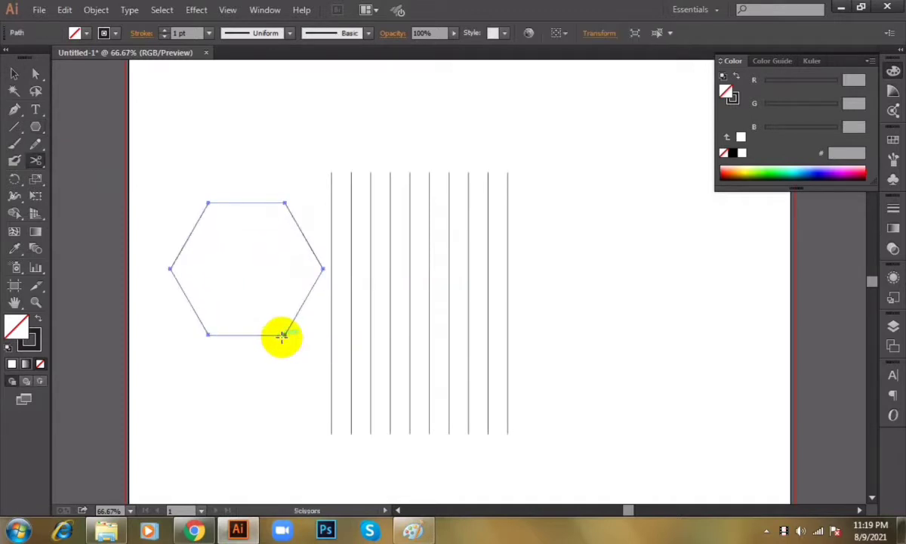
{"action": "key", "text": "v"}
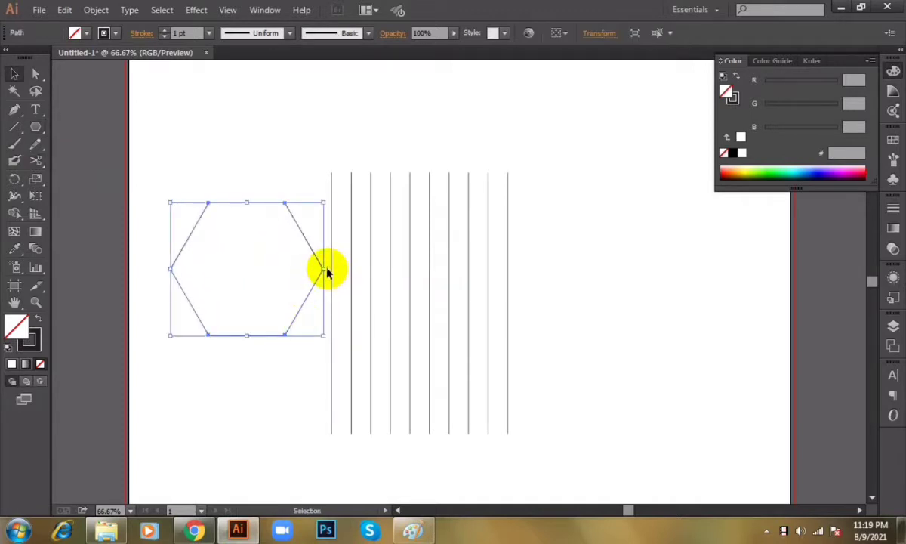
{"action": "left_click_drag", "start_coordinate": [330, 270], "coordinate": [269, 390]}
{"action": "left_click", "coordinate": [274, 341]}
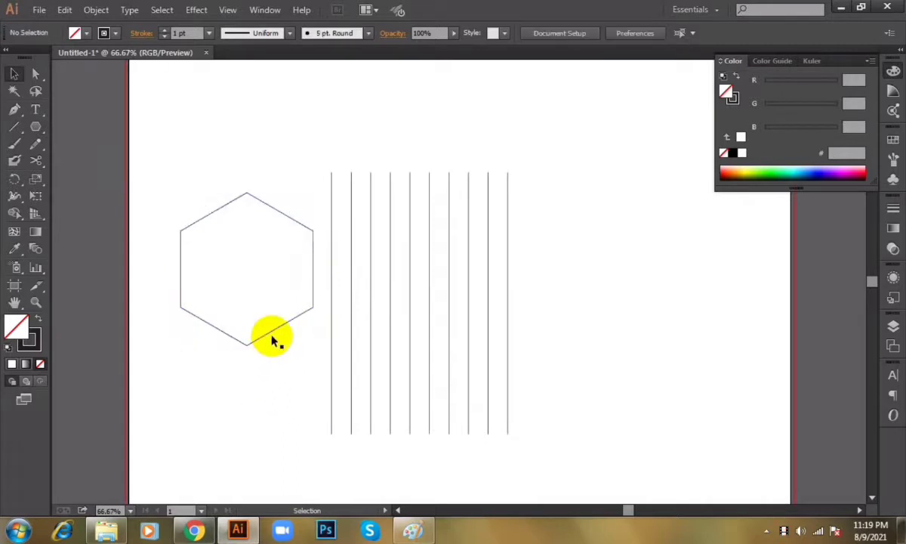
Move the hexagon onto the vertical lines and scale it to span the width between the outermost lines.
{"action": "left_click_drag", "start_coordinate": [277, 330], "coordinate": [425, 359]}
{"action": "left_click_drag", "start_coordinate": [465, 297], "coordinate": [507, 310]}
{"action": "left_click", "coordinate": [578, 275]}
Align the hexagon and lines on their vertical centers, and shift the whole group slightly left.
{"action": "left_click_drag", "start_coordinate": [245, 227], "coordinate": [627, 415]}
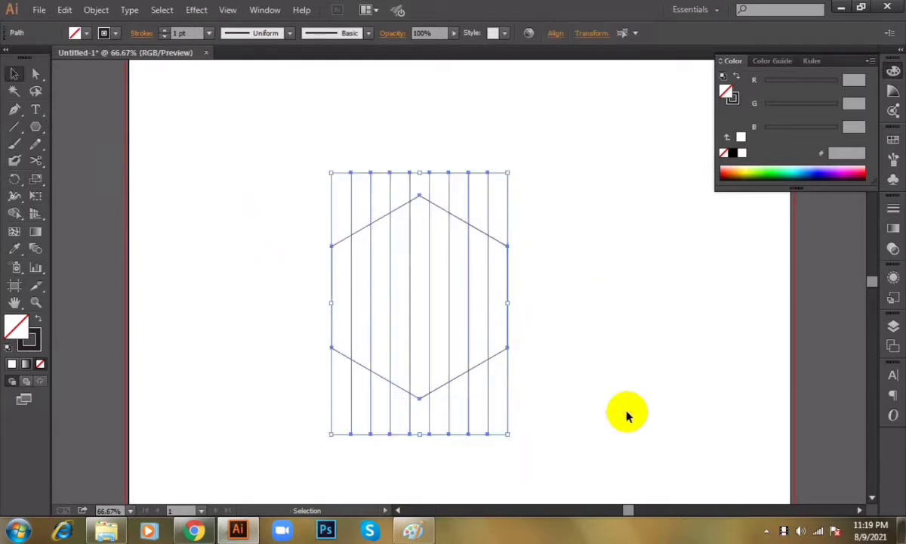
{"action": "left_click", "coordinate": [556, 34]}
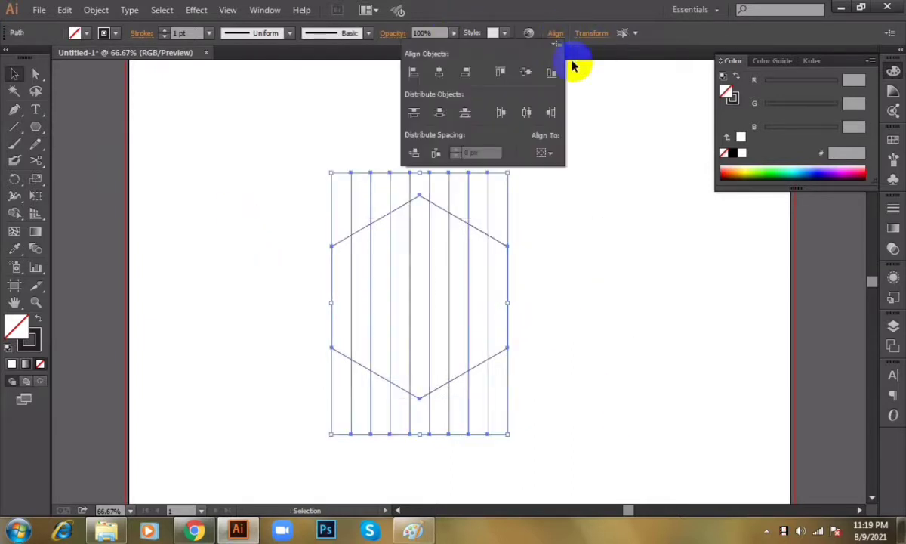
{"action": "left_click", "coordinate": [526, 73]}
{"action": "left_click", "coordinate": [526, 112]}
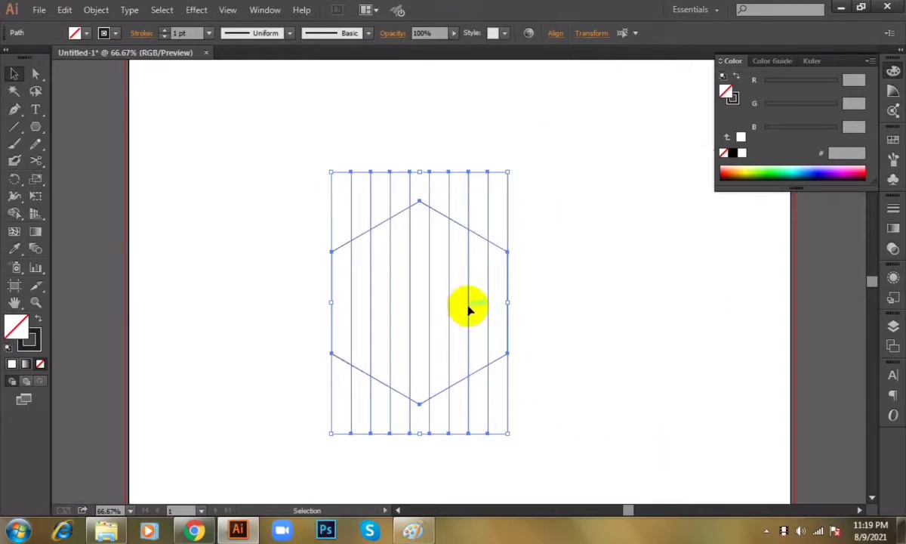
{"action": "left_click_drag", "start_coordinate": [468, 309], "coordinate": [436, 308]}
{"action": "left_click", "coordinate": [689, 301]}
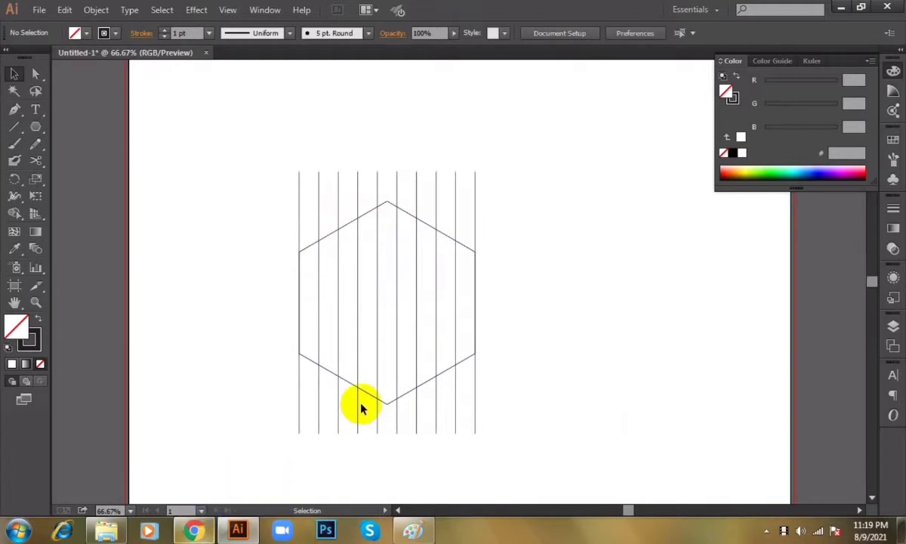
Switch to Paint and copy a screen capture of the STROM CROWS message to the clipboard.
{"action": "left_click", "coordinate": [415, 530]}
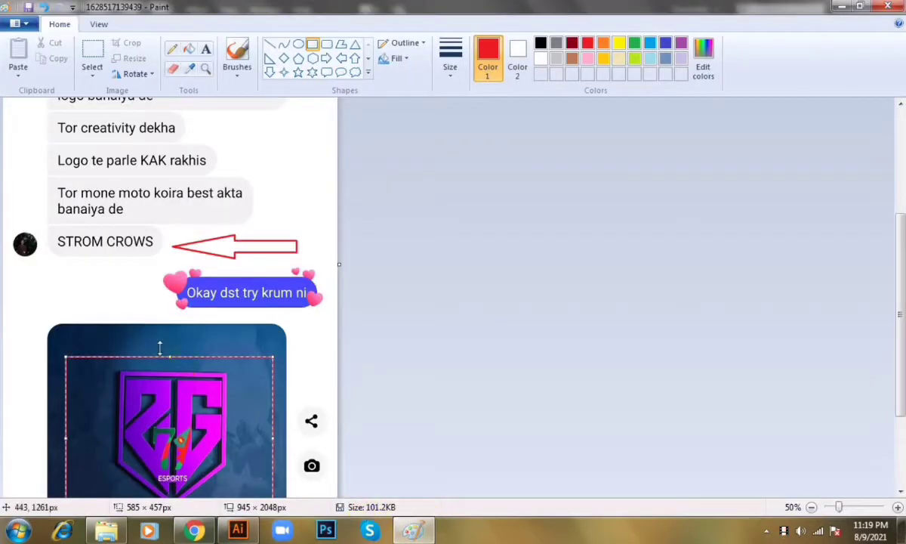
{"action": "key", "text": "Print"}
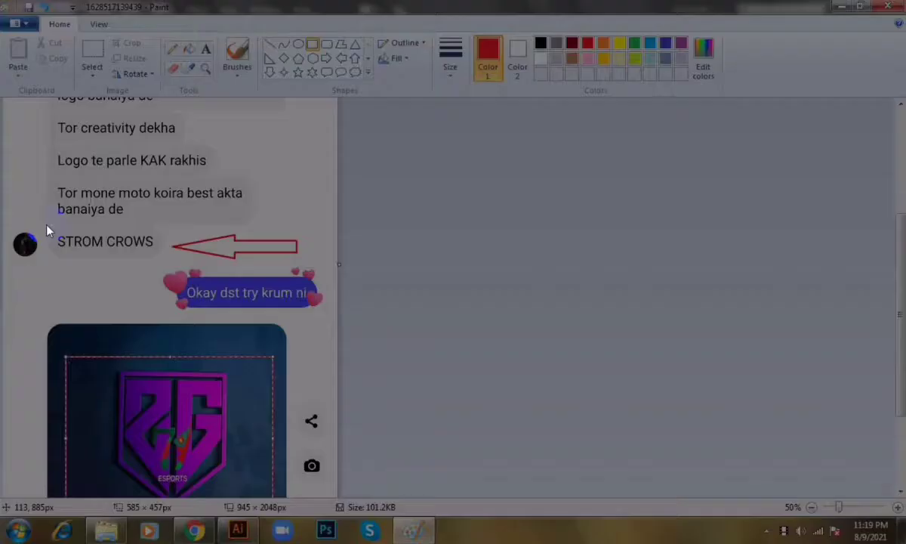
{"action": "left_click_drag", "start_coordinate": [38, 225], "coordinate": [168, 261]}
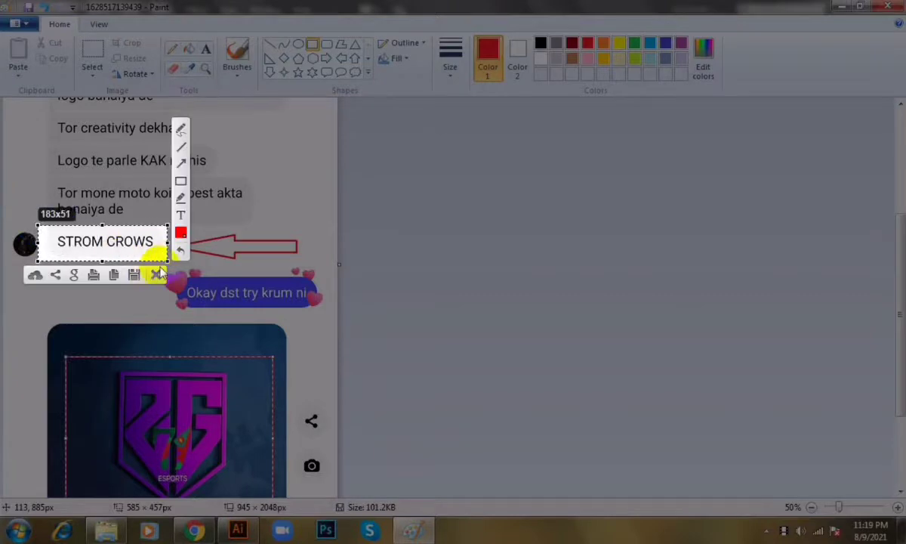
{"action": "left_click", "coordinate": [116, 277]}
Return to Illustrator, paste the captured name image beside the hexagon grid, and enlarge it.
{"action": "left_click", "coordinate": [239, 530]}
{"action": "left_click_drag", "start_coordinate": [560, 336], "coordinate": [285, 367]}
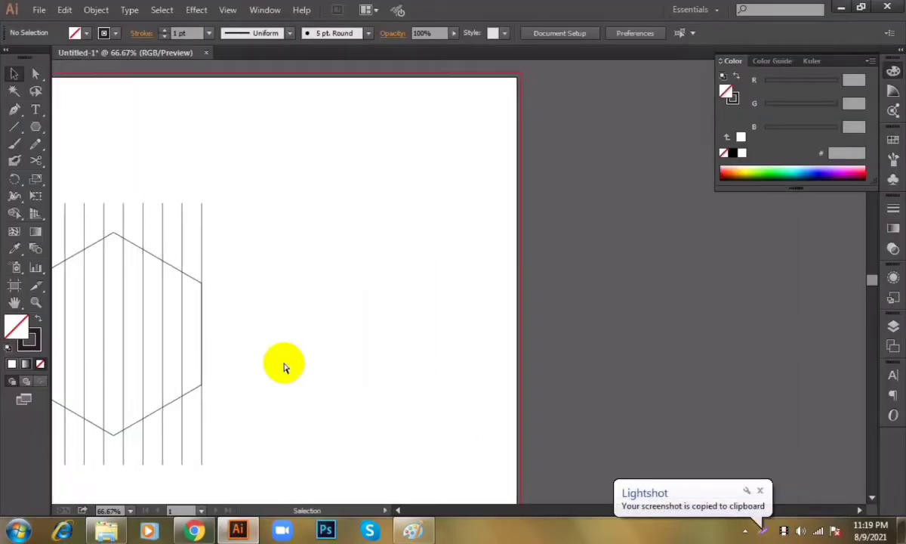
{"action": "key", "text": "ctrl+v"}
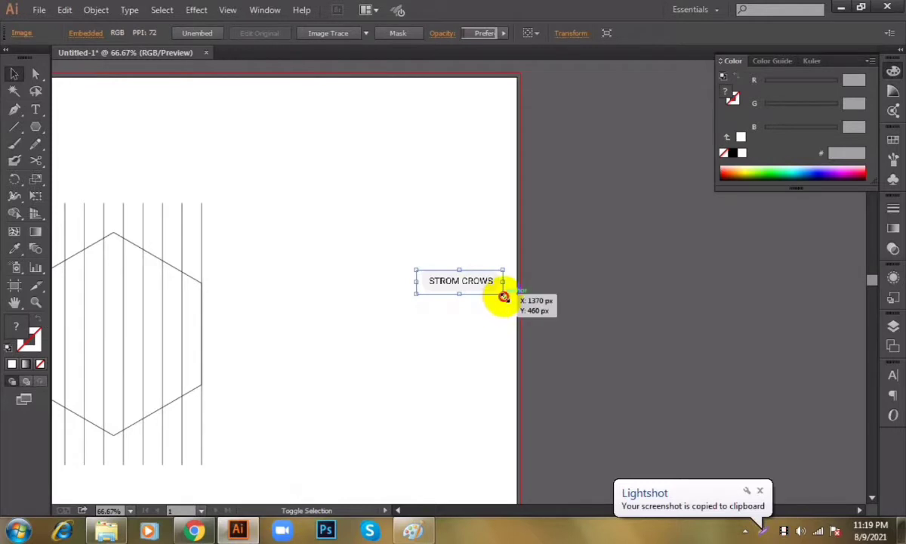
{"action": "left_click_drag", "start_coordinate": [504, 297], "coordinate": [587, 370]}
{"action": "left_click_drag", "start_coordinate": [491, 313], "coordinate": [465, 348]}
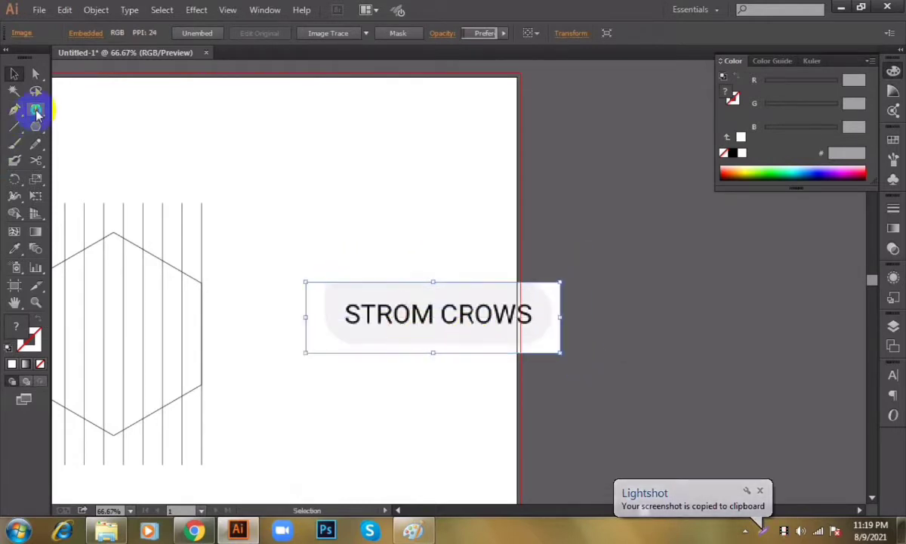
Add the text STROM CROWS above the pasted image and scale it up to about 67 pt.
{"action": "left_click_drag", "start_coordinate": [36, 110], "coordinate": [75, 108]}
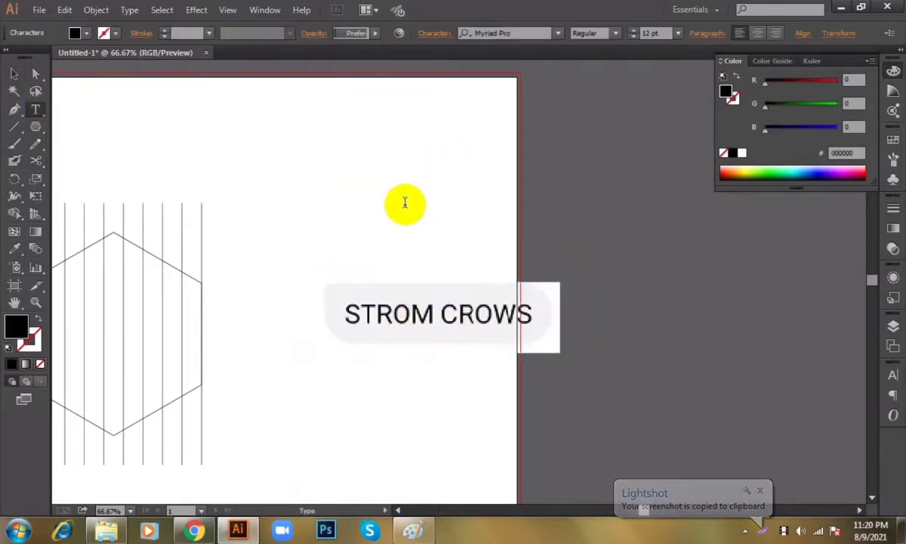
{"action": "type", "text": "st"}
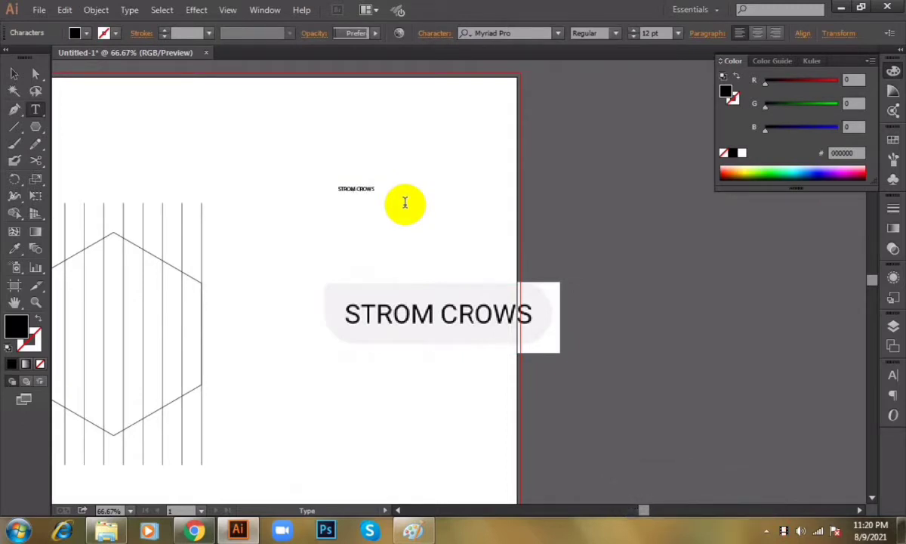
{"action": "left_click", "coordinate": [15, 73]}
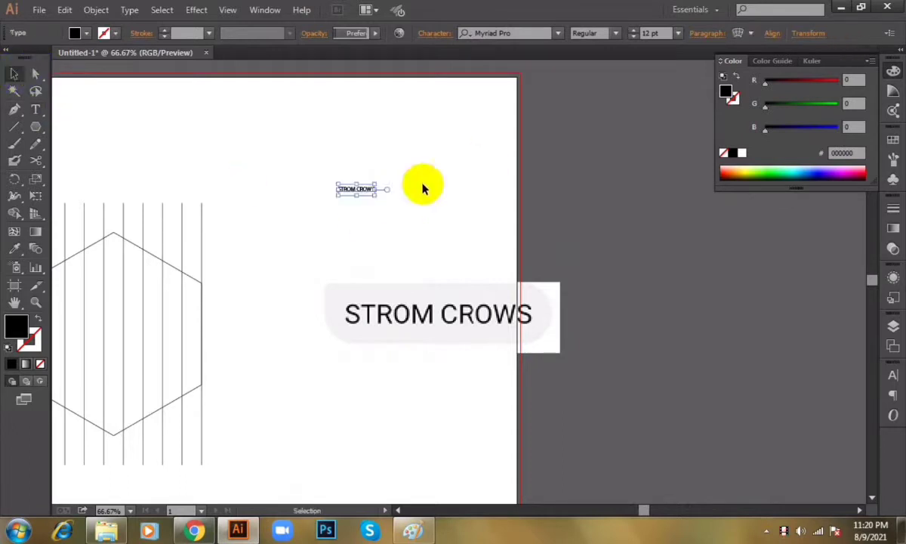
{"action": "left_click_drag", "start_coordinate": [376, 196], "coordinate": [457, 204]}
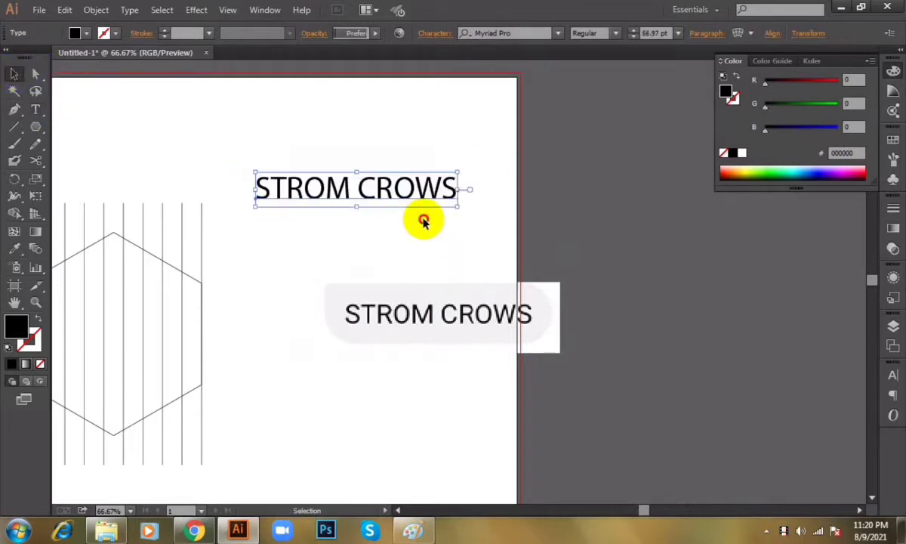
Remove the pasted name image and move the STROM CROWS text near the artboard's lower right corner.
{"action": "left_click", "coordinate": [437, 215]}
{"action": "left_click_drag", "start_coordinate": [391, 182], "coordinate": [436, 194]}
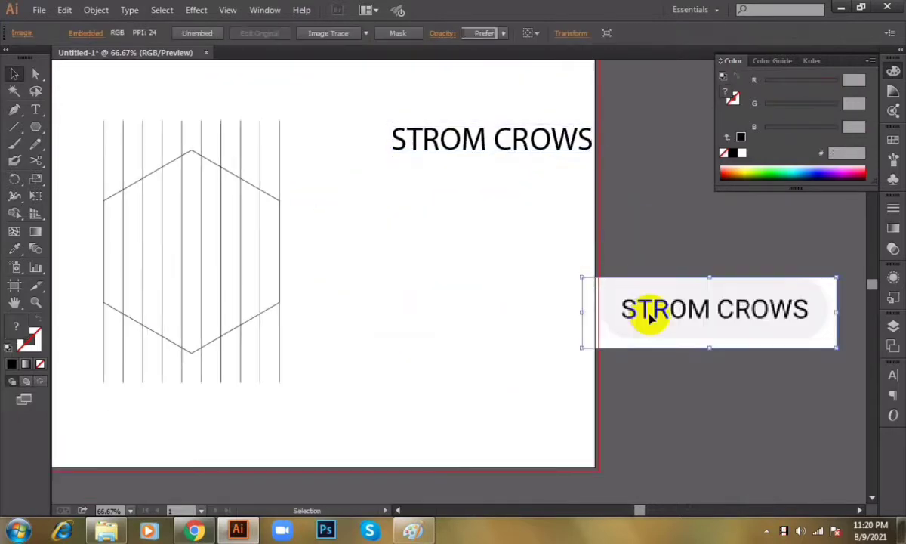
{"action": "left_click", "coordinate": [566, 287]}
{"action": "left_click_drag", "start_coordinate": [511, 142], "coordinate": [530, 353]}
Copy the letter S from STROM CROWS into a separate text object above it and extend it to SC.
{"action": "key", "text": "t"}
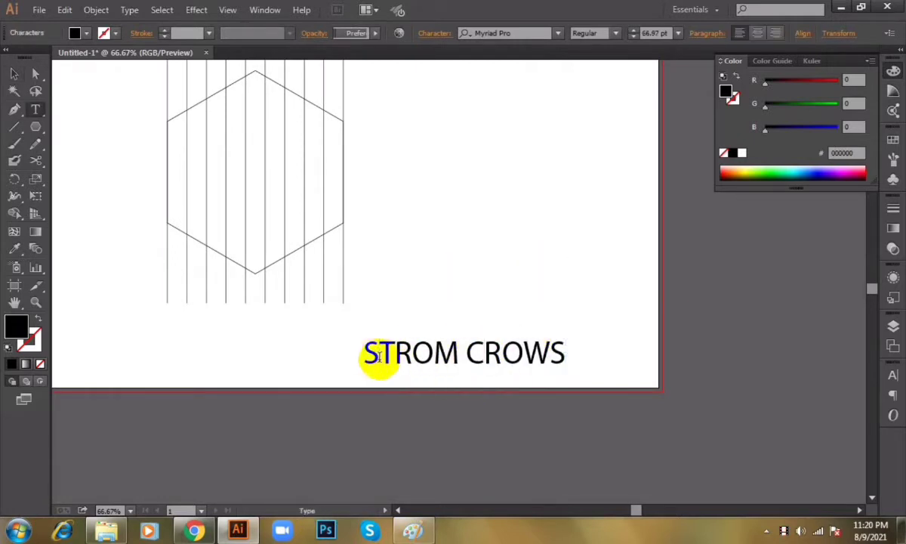
{"action": "left_click_drag", "start_coordinate": [379, 356], "coordinate": [358, 363]}
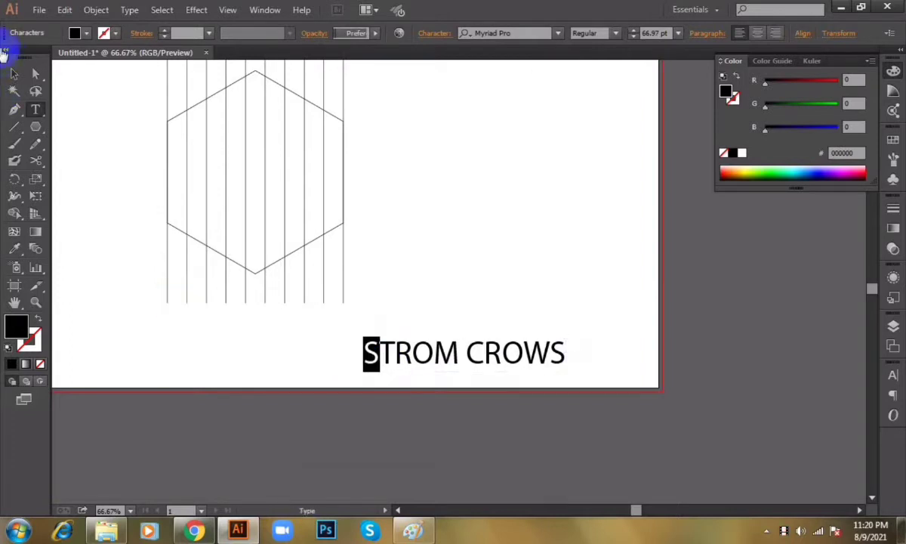
{"action": "left_click", "coordinate": [14, 73]}
{"action": "key", "text": "ctrl+v"}
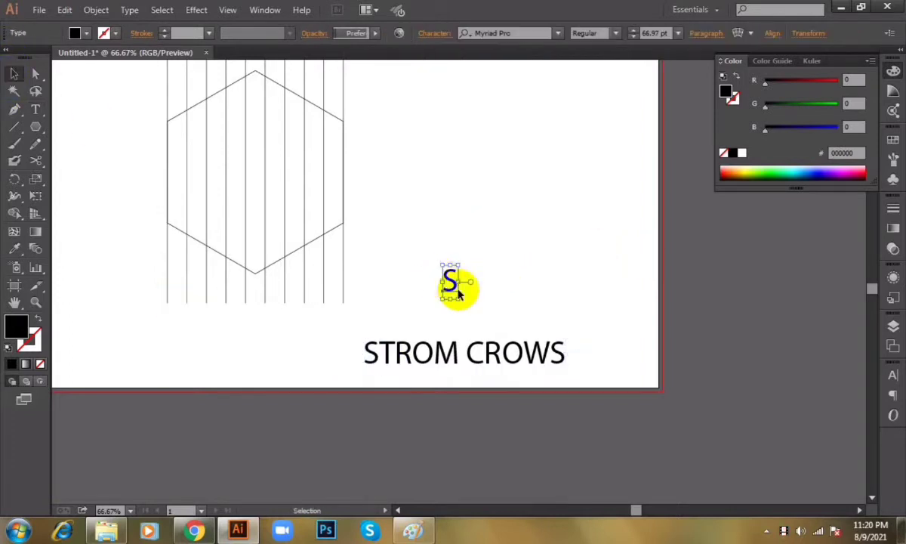
{"action": "double_click", "coordinate": [452, 281]}
{"action": "left_click_drag", "start_coordinate": [449, 279], "coordinate": [470, 281]}
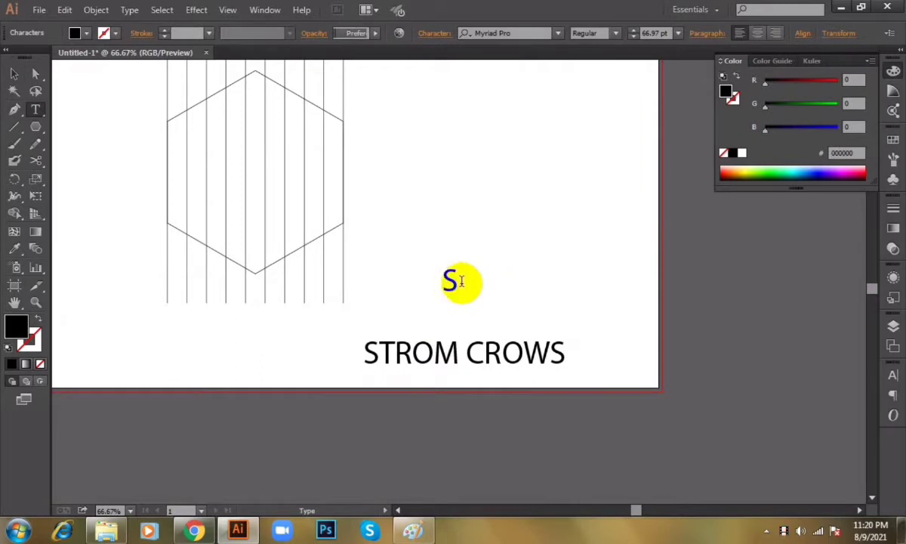
{"action": "left_click", "coordinate": [14, 73]}
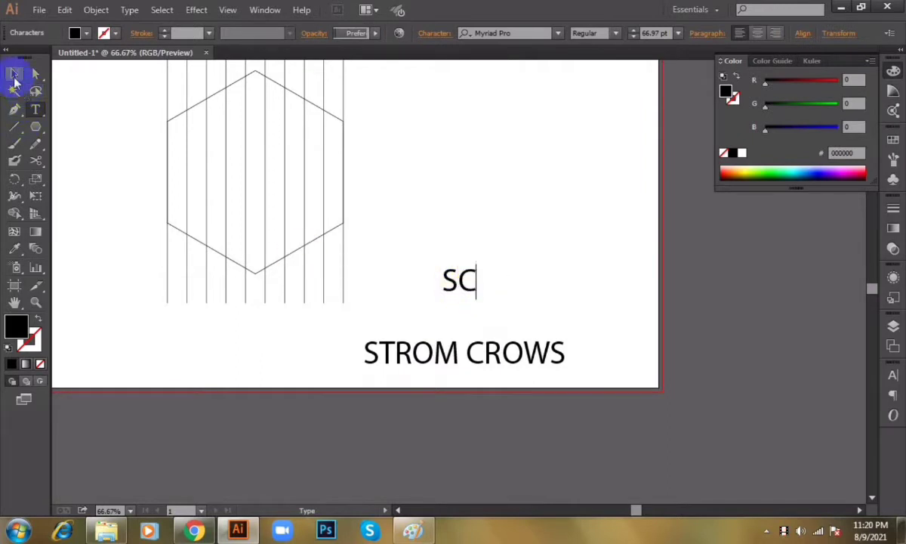
Check the sample logo in Paint, and in Illustrator move SC and STROM CROWS below the artboard, with SC centered above the name.
{"action": "left_click", "coordinate": [408, 530]}
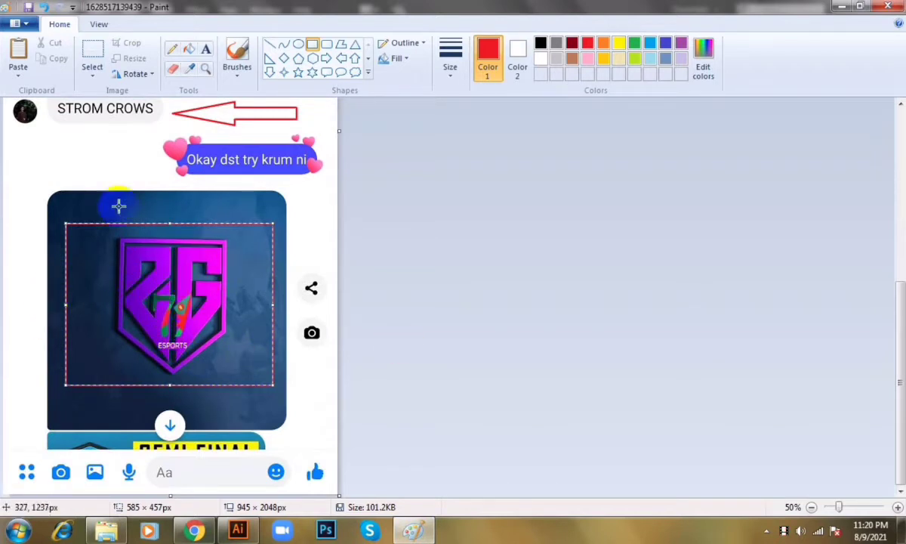
{"action": "left_click", "coordinate": [842, 7]}
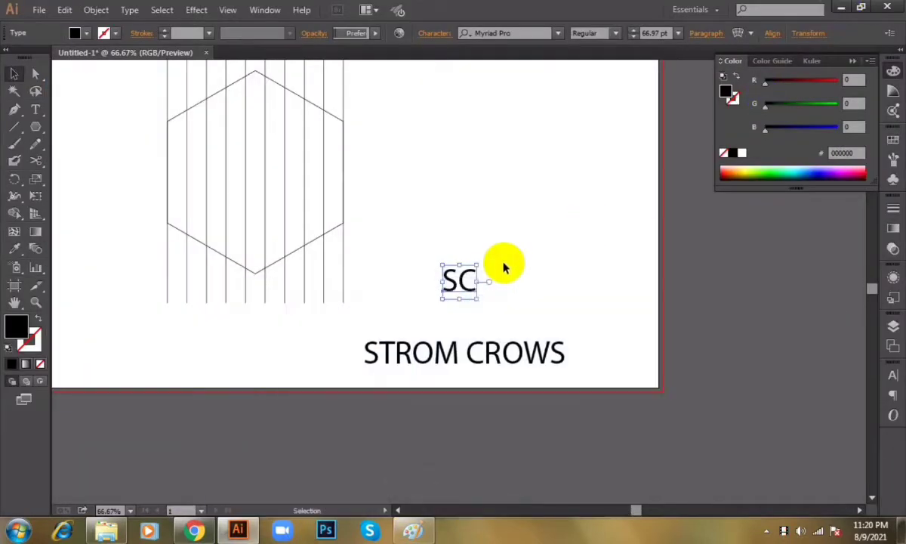
{"action": "key", "text": "ctrl+minus"}
{"action": "left_click_drag", "start_coordinate": [554, 218], "coordinate": [447, 383]}
{"action": "left_click_drag", "start_coordinate": [458, 333], "coordinate": [378, 367]}
{"action": "left_click", "coordinate": [400, 337]}
{"action": "left_click_drag", "start_coordinate": [403, 306], "coordinate": [397, 330]}
{"action": "left_click", "coordinate": [485, 326]}
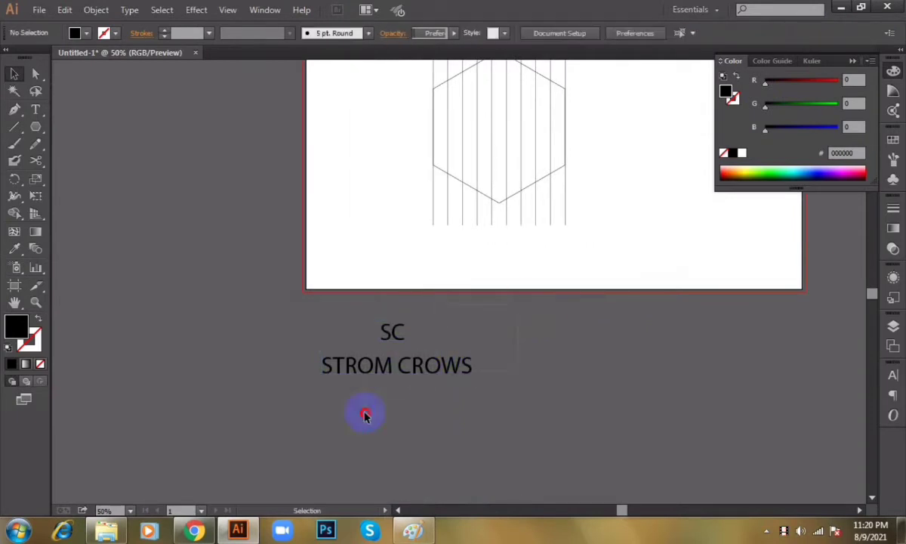
Place a copy of the SC text in the artboard's lower right corner and shift the hexagon with its line grid toward the artboard's center.
{"action": "mouse_move", "coordinate": [603, 253]}
{"action": "left_mouse_down"}
{"action": "mouse_move", "coordinate": [312, 404]}
{"action": "mouse_move", "coordinate": [674, 307]}
{"action": "mouse_move", "coordinate": [643, 348]}
{"action": "left_mouse_up"}
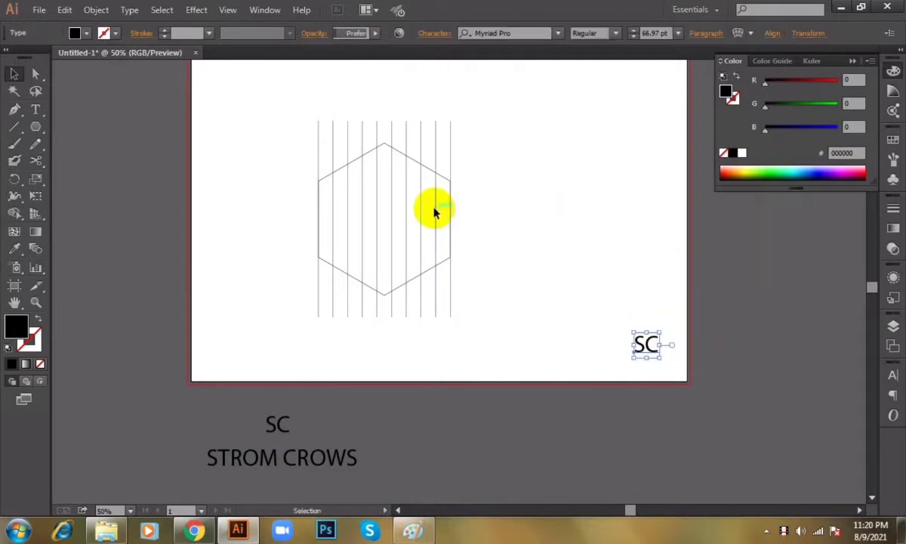
{"action": "left_click_drag", "start_coordinate": [236, 134], "coordinate": [505, 311]}
{"action": "mouse_move", "coordinate": [442, 318]}
{"action": "left_mouse_down"}
{"action": "mouse_move", "coordinate": [478, 343]}
{"action": "mouse_move", "coordinate": [452, 317]}
{"action": "left_mouse_up"}
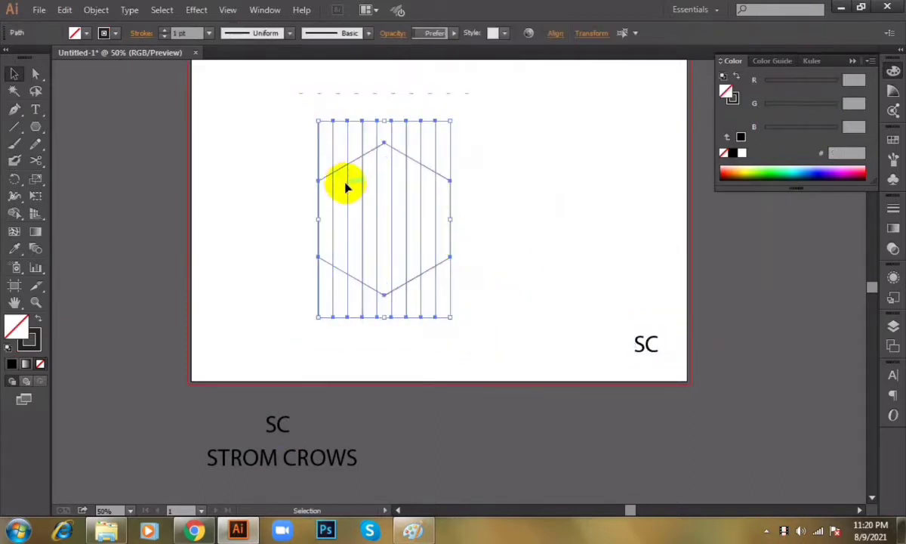
{"action": "left_click_drag", "start_coordinate": [346, 187], "coordinate": [376, 187]}
{"action": "left_click", "coordinate": [633, 146]}
{"action": "key", "text": "ctrl+="}
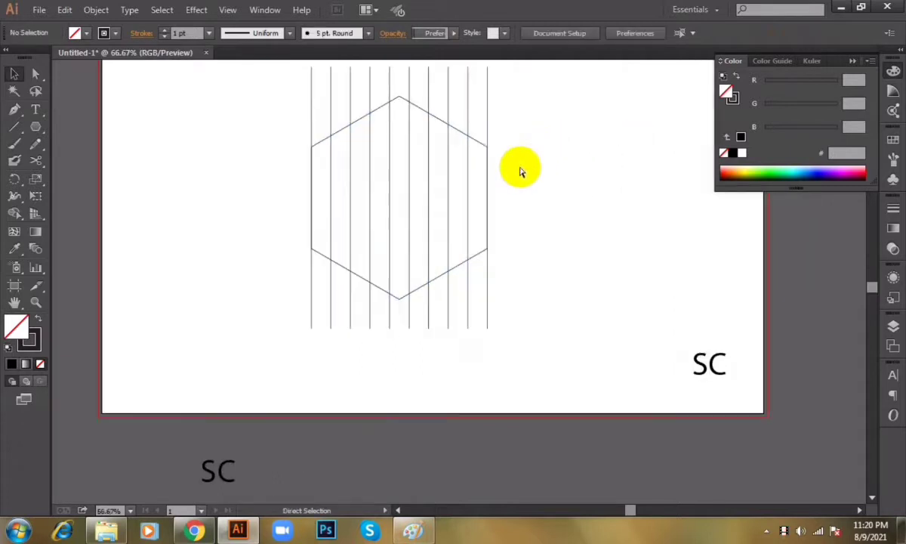
Create a reflected copy of the vertical grid lines across a 60° axis.
{"action": "left_click_drag", "start_coordinate": [211, 120], "coordinate": [490, 181]}
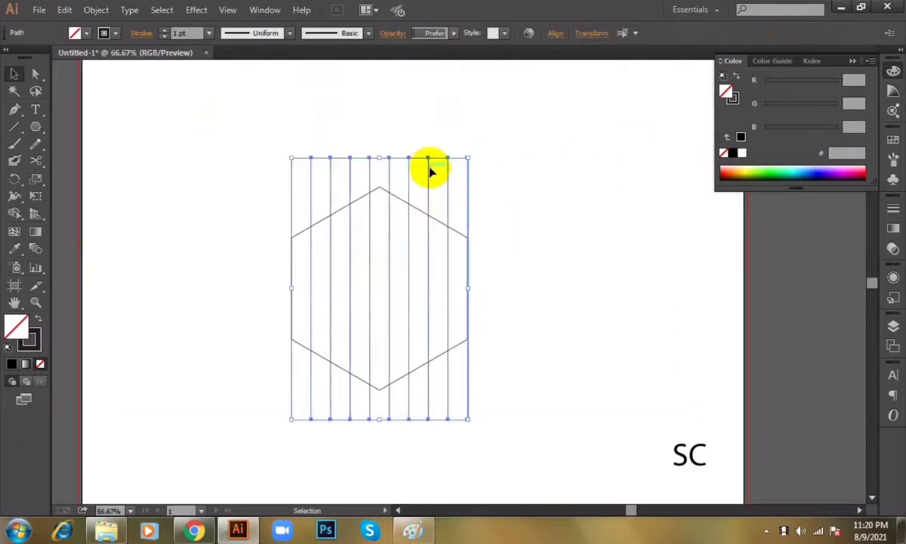
{"action": "right_click", "coordinate": [430, 173]}
{"action": "mouse_move", "coordinate": [476, 340]}
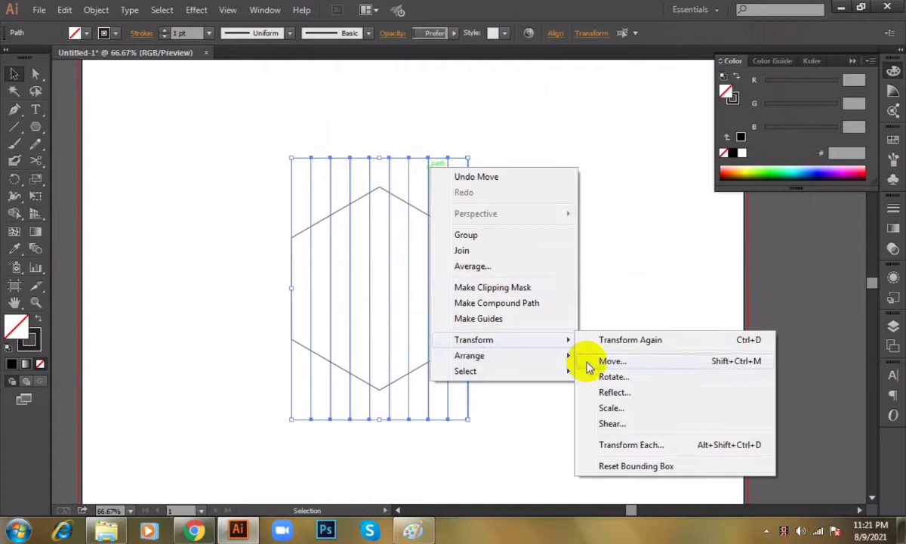
{"action": "left_click", "coordinate": [613, 392]}
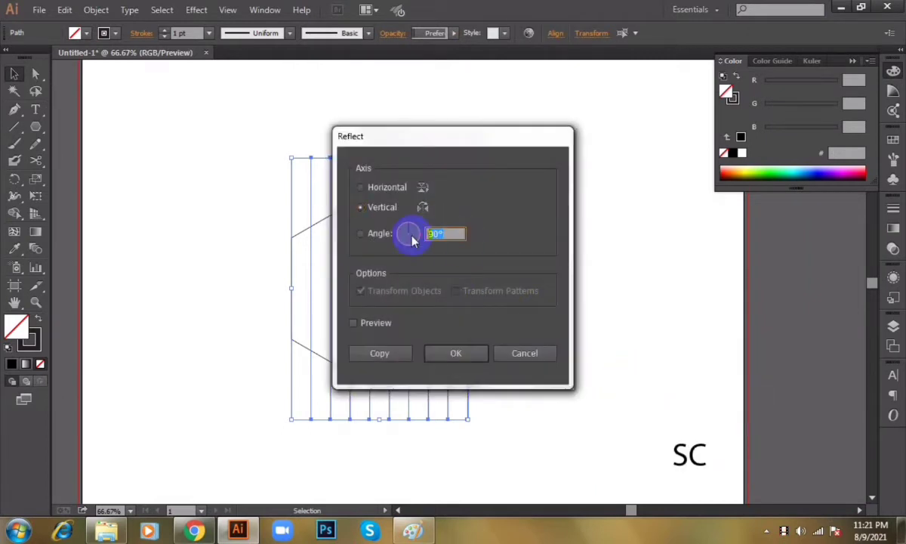
{"action": "type", "text": "60"}
{"action": "left_click", "coordinate": [375, 323]}
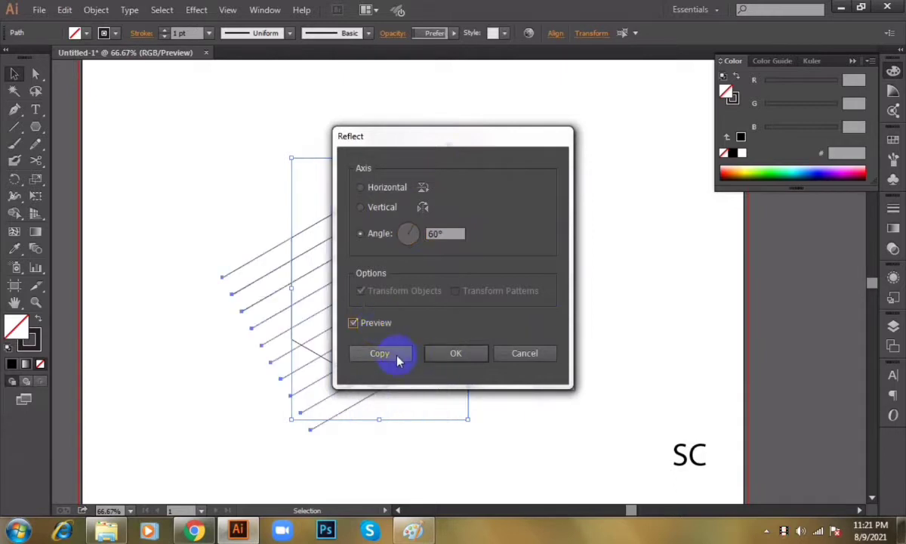
{"action": "left_click", "coordinate": [392, 355]}
Create a reflected copy of the slanted grid lines across the horizontal axis.
{"action": "right_click", "coordinate": [476, 221]}
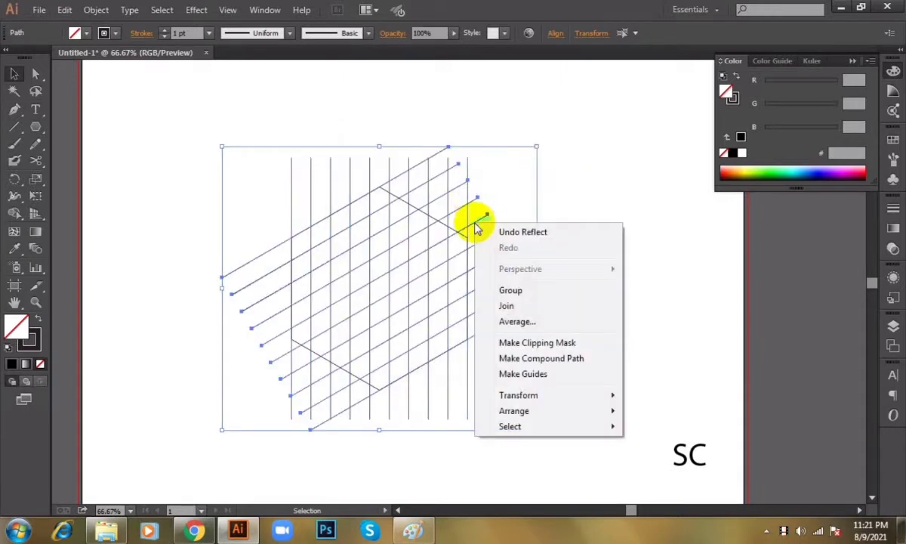
{"action": "mouse_move", "coordinate": [537, 400]}
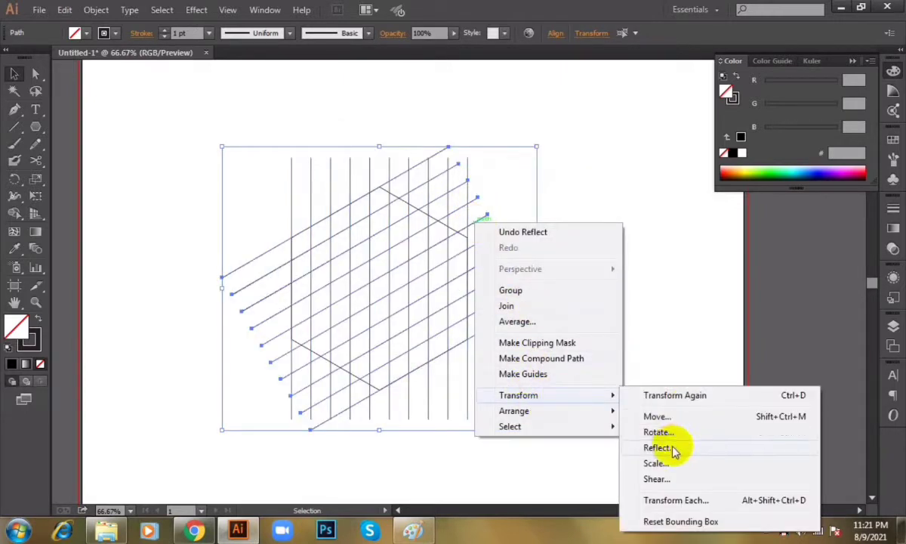
{"action": "left_click", "coordinate": [678, 447]}
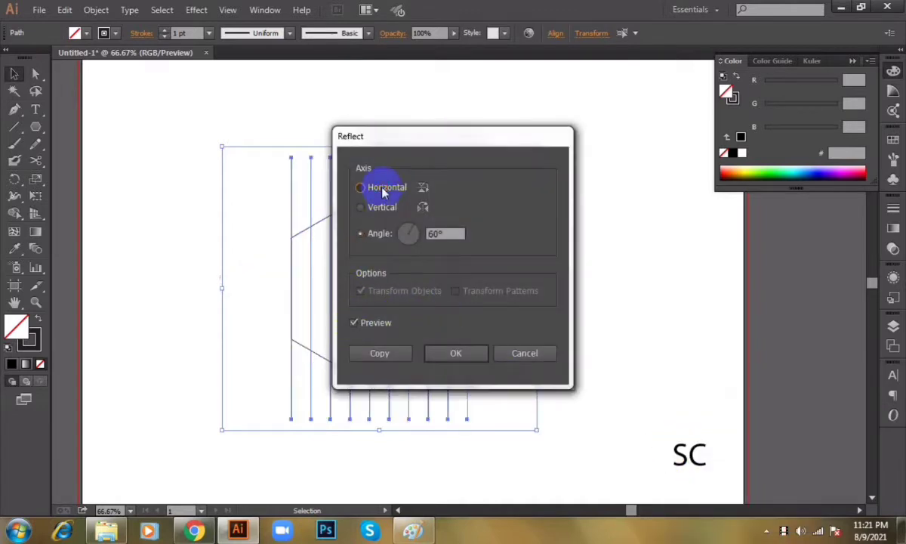
{"action": "left_click", "coordinate": [383, 194]}
{"action": "left_click", "coordinate": [379, 354]}
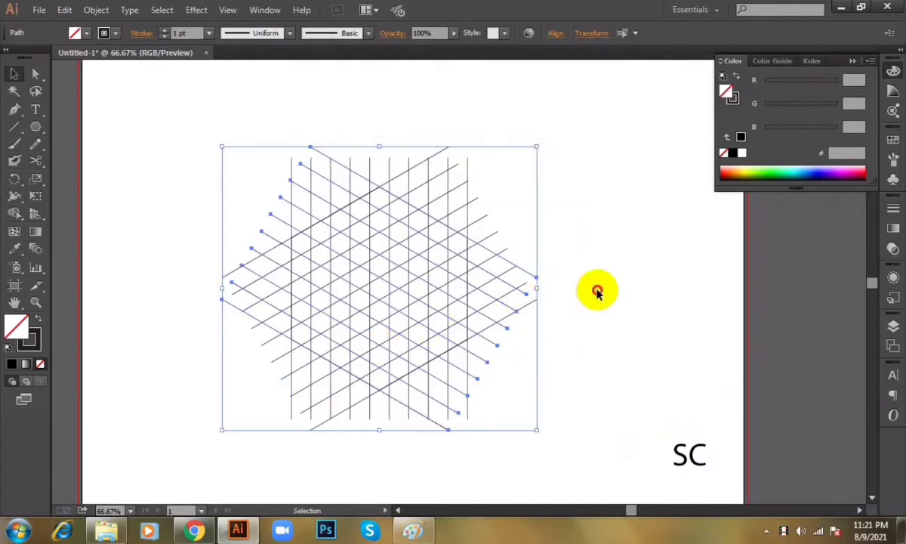
Move the hexagon outline off the grid to the artboard's upper left corner and enlarge the SC text to 229.8 pt.
{"action": "left_click", "coordinate": [563, 271]}
{"action": "key", "text": "ctrl+plus"}
{"action": "key", "text": "ctrl+plus"}
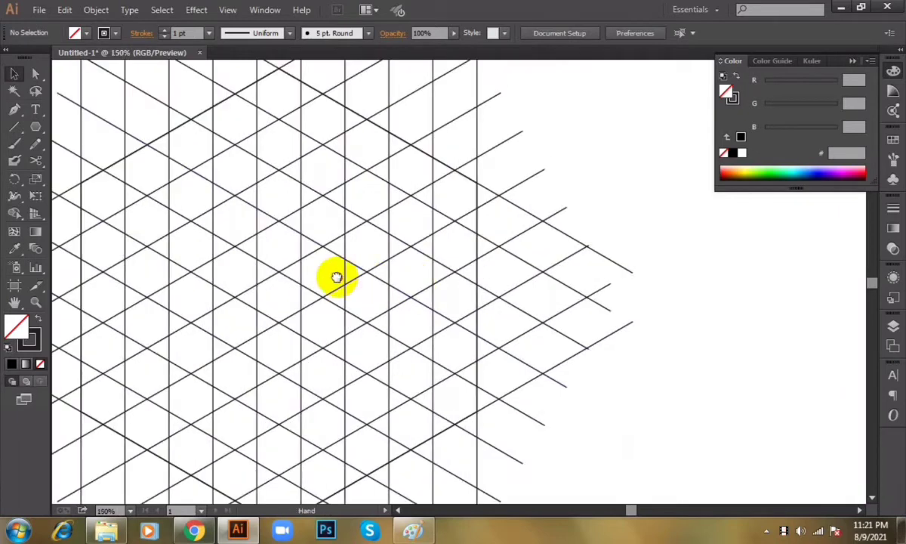
{"action": "left_click_drag", "start_coordinate": [337, 277], "coordinate": [671, 349]}
{"action": "left_click", "coordinate": [417, 264]}
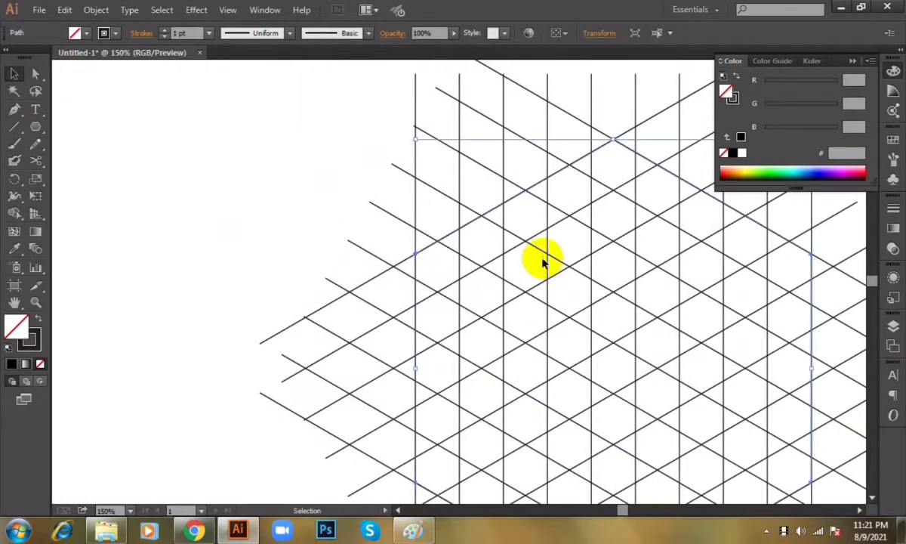
{"action": "key", "text": "ctrl+minus"}
{"action": "key", "text": "ctrl+minus"}
{"action": "left_click_drag", "start_coordinate": [650, 290], "coordinate": [478, 264]}
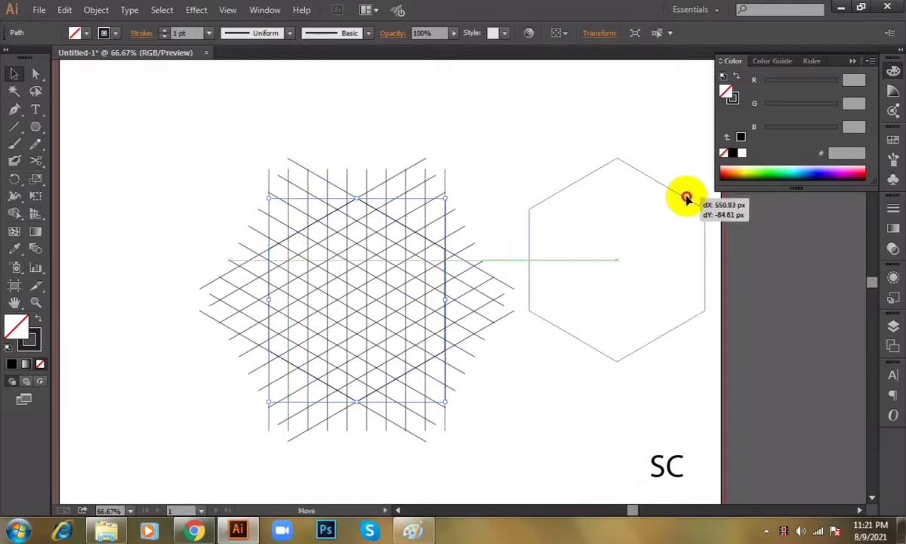
{"action": "left_click_drag", "start_coordinate": [683, 197], "coordinate": [674, 203]}
{"action": "key", "text": "v"}
{"action": "mouse_move", "coordinate": [605, 190]}
{"action": "left_mouse_down"}
{"action": "mouse_move", "coordinate": [732, 330]}
{"action": "mouse_move", "coordinate": [217, 226]}
{"action": "mouse_move", "coordinate": [217, 206]}
{"action": "mouse_move", "coordinate": [244, 203]}
{"action": "left_mouse_up"}
{"action": "left_click_drag", "start_coordinate": [481, 317], "coordinate": [402, 161]}
{"action": "left_click_drag", "start_coordinate": [507, 293], "coordinate": [515, 284]}
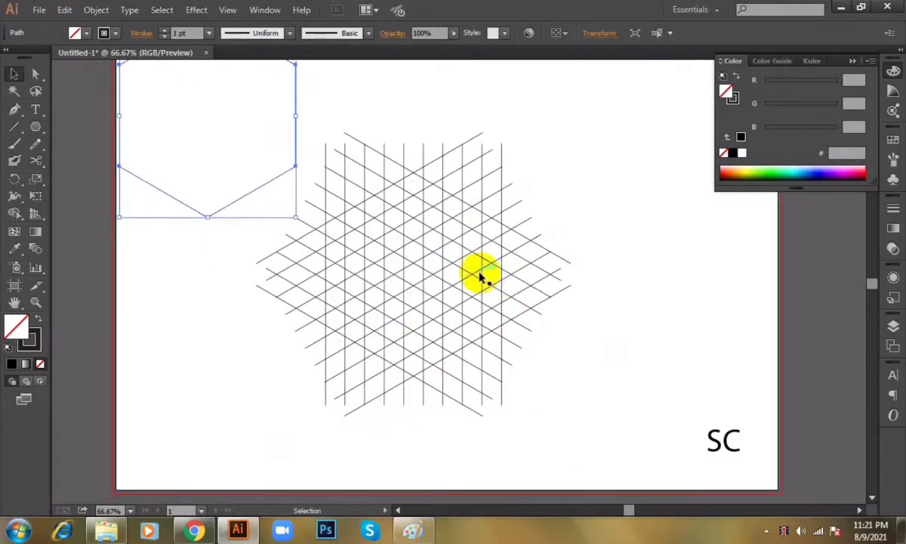
{"action": "left_click_drag", "start_coordinate": [728, 439], "coordinate": [754, 461]}
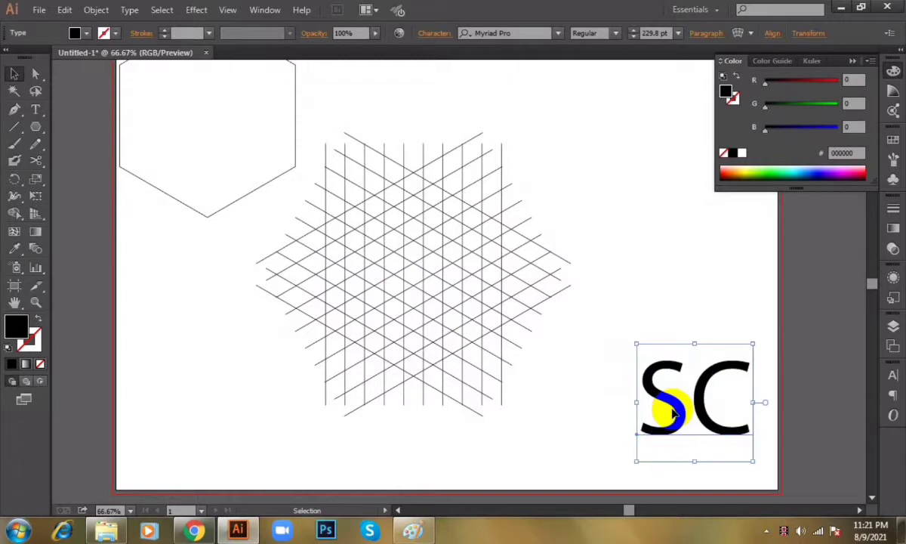
With Shape Builder, fill grid cells along the hexagon's upper right, top and left edges, then inward and down to form a hexagonal S.
{"action": "left_click", "coordinate": [402, 276]}
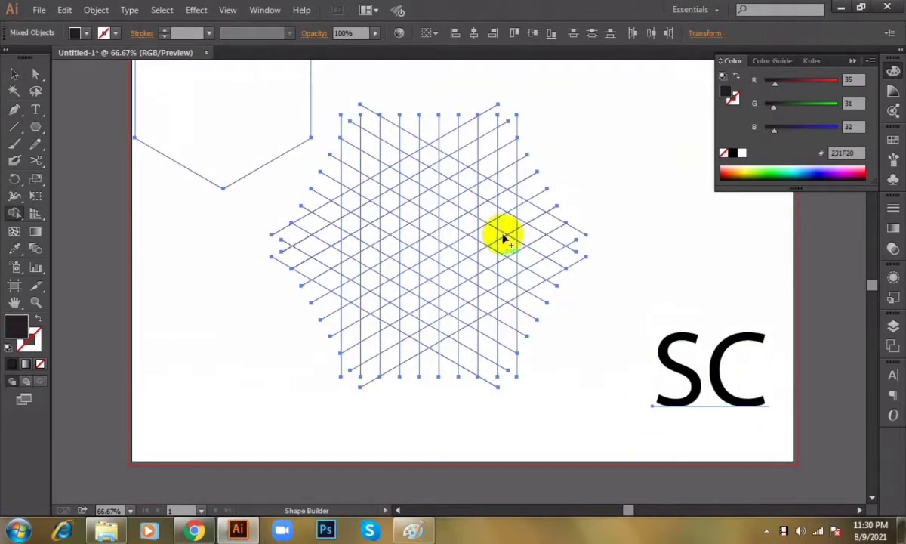
{"action": "left_click", "coordinate": [508, 214]}
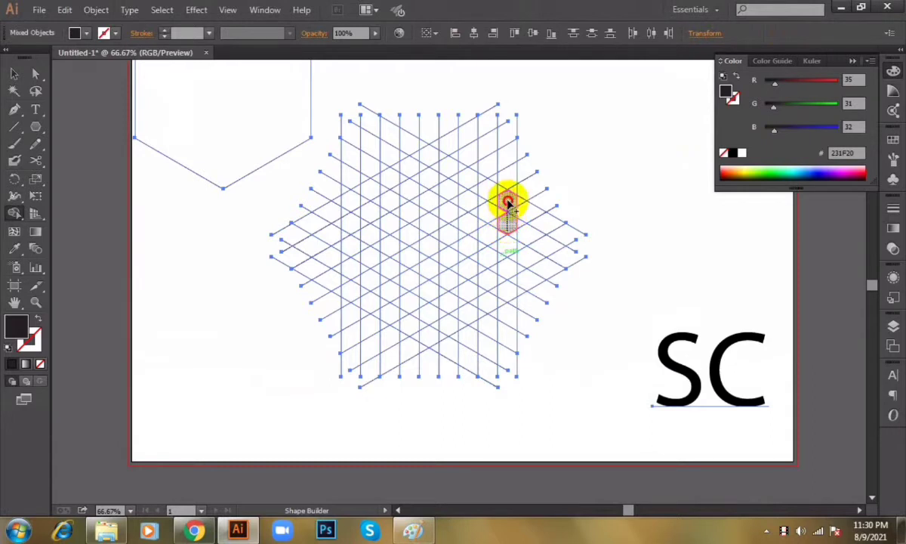
{"action": "mouse_move", "coordinate": [507, 202]}
{"action": "left_mouse_down"}
{"action": "mouse_move", "coordinate": [503, 237]}
{"action": "mouse_move", "coordinate": [506, 204]}
{"action": "mouse_move", "coordinate": [473, 193]}
{"action": "mouse_move", "coordinate": [427, 157]}
{"action": "mouse_move", "coordinate": [353, 205]}
{"action": "mouse_move", "coordinate": [350, 228]}
{"action": "mouse_move", "coordinate": [409, 259]}
{"action": "mouse_move", "coordinate": [407, 325]}
{"action": "left_mouse_up"}
{"action": "left_click", "coordinate": [349, 225]}
{"action": "left_click_drag", "start_coordinate": [404, 321], "coordinate": [345, 294]}
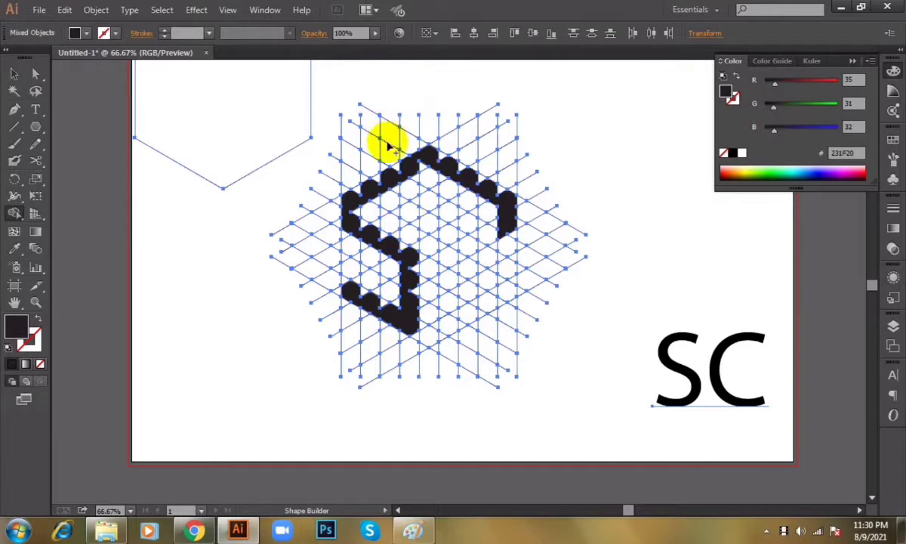
Merge the leftover small cells along the S with Shape Builder so its strokes have straight edges.
{"action": "mouse_move", "coordinate": [397, 168]}
{"action": "left_mouse_down"}
{"action": "mouse_move", "coordinate": [355, 200]}
{"action": "mouse_move", "coordinate": [358, 236]}
{"action": "mouse_move", "coordinate": [410, 257]}
{"action": "mouse_move", "coordinate": [424, 279]}
{"action": "mouse_move", "coordinate": [334, 285]}
{"action": "mouse_move", "coordinate": [339, 296]}
{"action": "mouse_move", "coordinate": [389, 311]}
{"action": "left_mouse_up"}
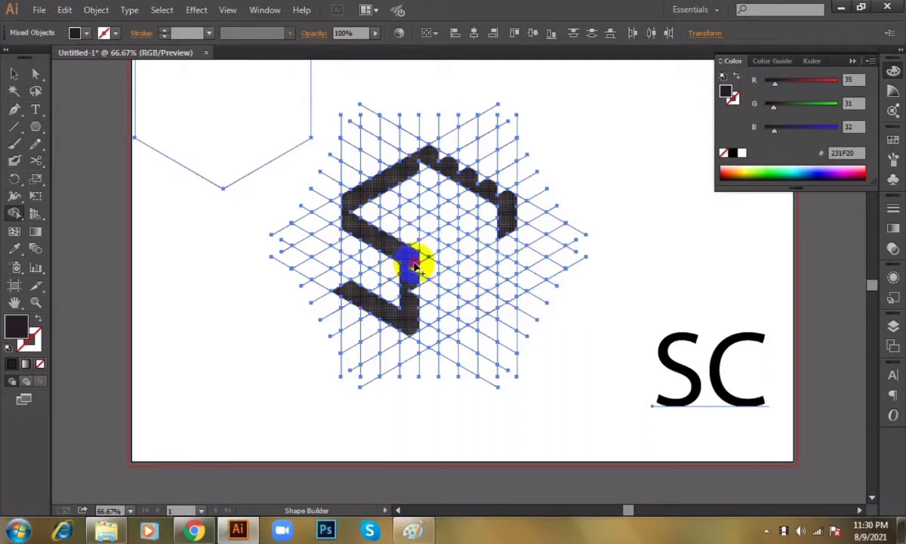
{"action": "left_click_drag", "start_coordinate": [415, 266], "coordinate": [416, 303]}
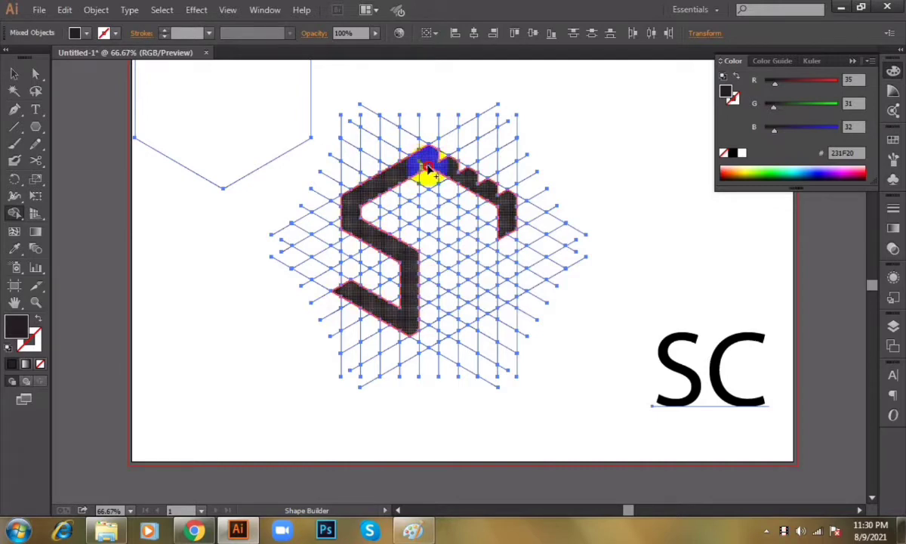
{"action": "mouse_move", "coordinate": [428, 167]}
{"action": "left_mouse_down"}
{"action": "mouse_move", "coordinate": [432, 153]}
{"action": "mouse_move", "coordinate": [495, 203]}
{"action": "left_mouse_up"}
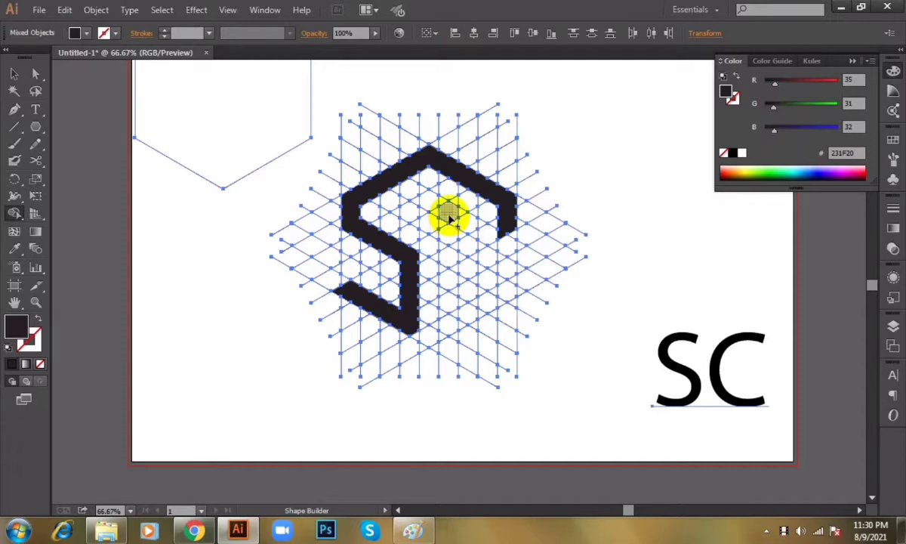
Build the C beside the S with Shape Builder as a vertical bar joined to the lower right edge, with straight sides and slanted ends.
{"action": "mouse_move", "coordinate": [449, 218]}
{"action": "left_mouse_down"}
{"action": "mouse_move", "coordinate": [449, 321]}
{"action": "mouse_move", "coordinate": [508, 302]}
{"action": "mouse_move", "coordinate": [502, 263]}
{"action": "left_mouse_up"}
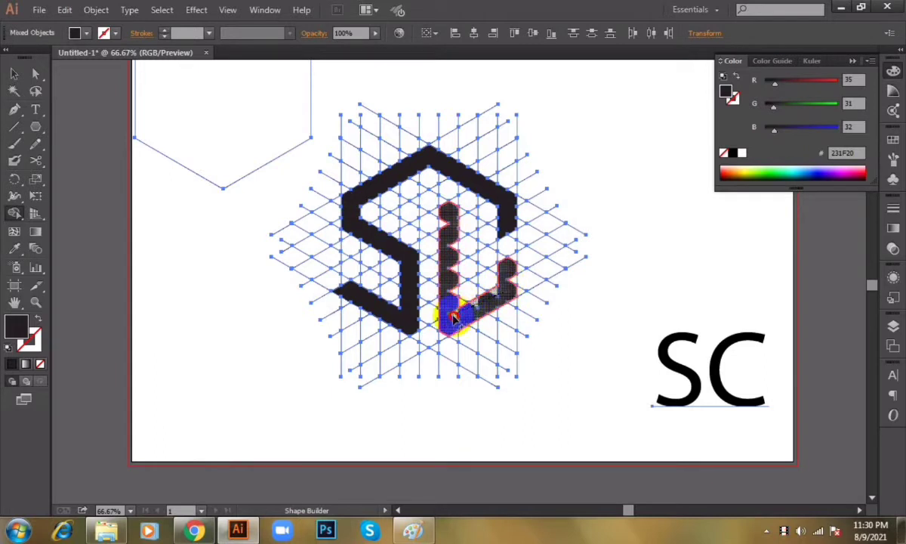
{"action": "mouse_move", "coordinate": [453, 318]}
{"action": "left_mouse_down"}
{"action": "mouse_move", "coordinate": [455, 221]}
{"action": "mouse_move", "coordinate": [445, 223]}
{"action": "mouse_move", "coordinate": [448, 250]}
{"action": "left_mouse_up"}
{"action": "left_click_drag", "start_coordinate": [513, 284], "coordinate": [514, 289]}
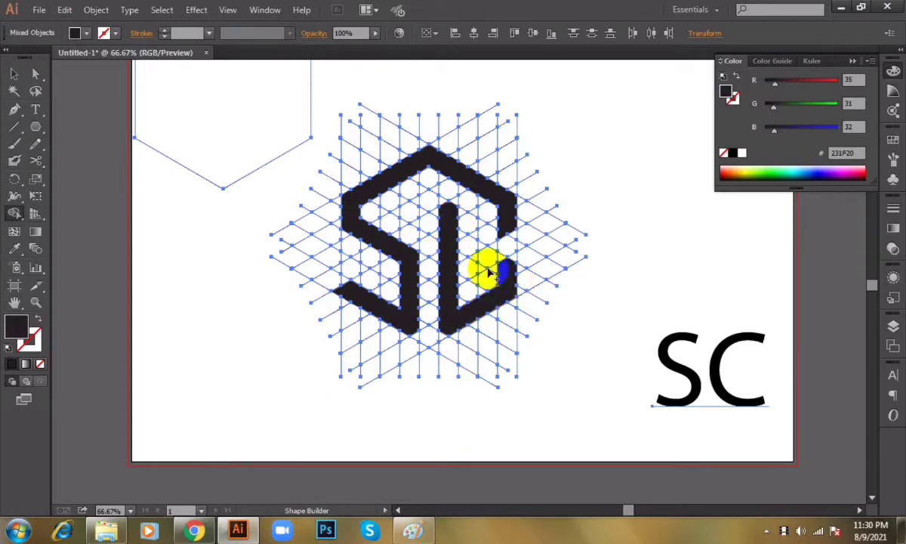
{"action": "left_click_drag", "start_coordinate": [442, 202], "coordinate": [447, 210]}
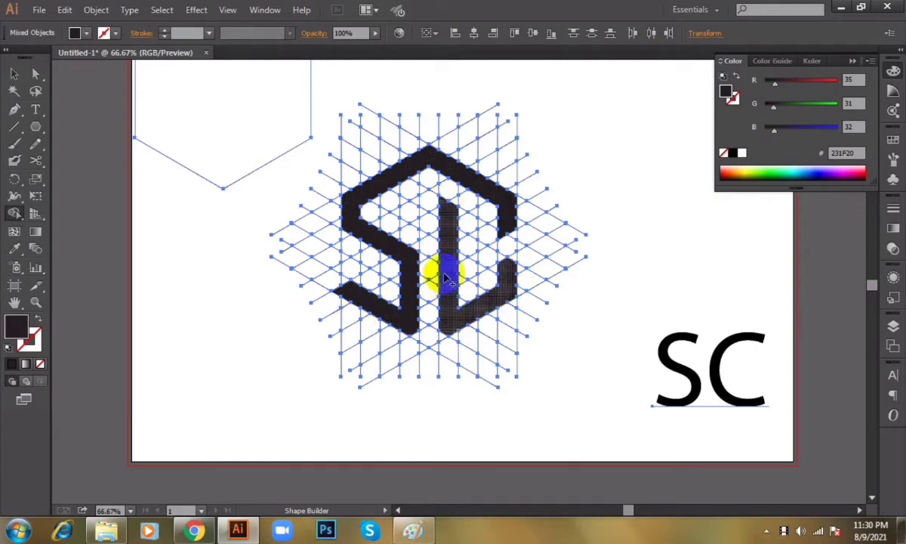
{"action": "left_click_drag", "start_coordinate": [512, 258], "coordinate": [477, 283]}
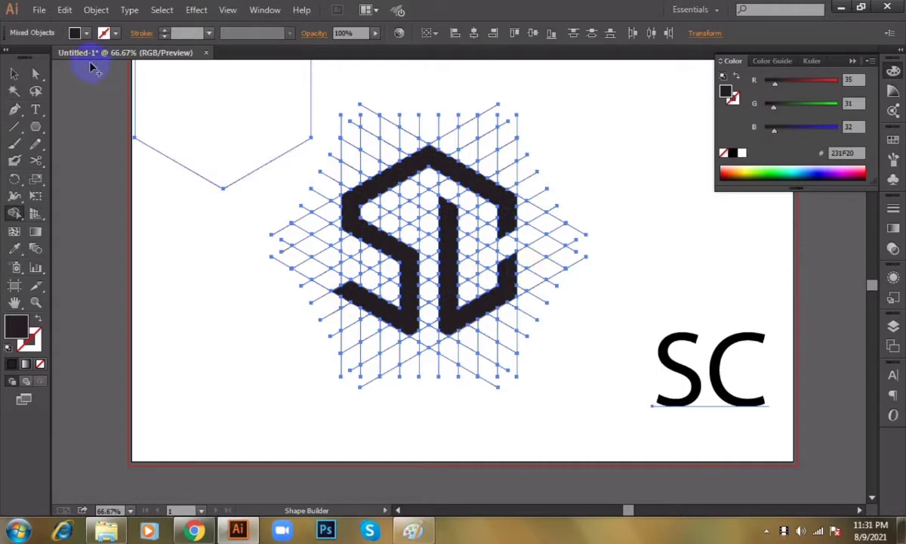
Select the finished S and C shapes and move them off the grid to the artboard's upper right area.
{"action": "left_click", "coordinate": [14, 78]}
{"action": "left_click", "coordinate": [291, 287]}
{"action": "key", "text": "ctrl+minus"}
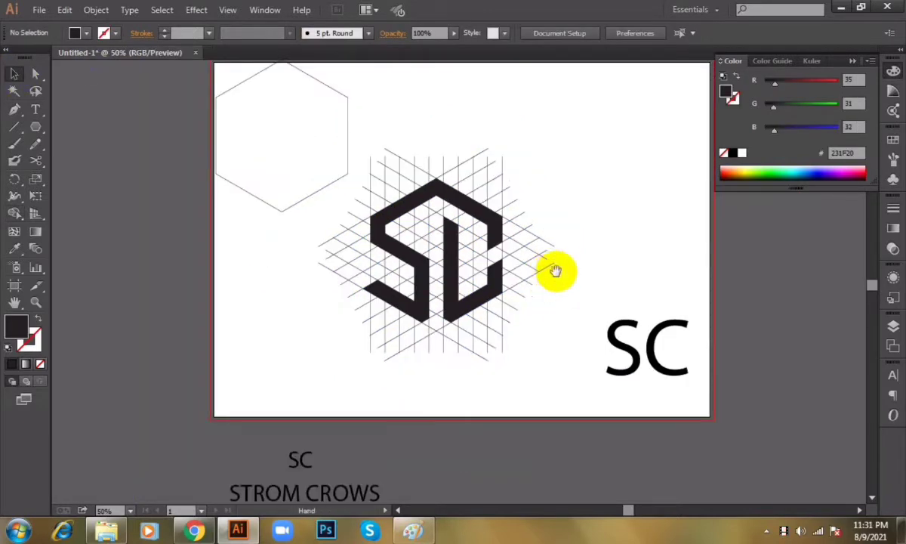
{"action": "left_click_drag", "start_coordinate": [557, 270], "coordinate": [431, 313]}
{"action": "left_click", "coordinate": [331, 306]}
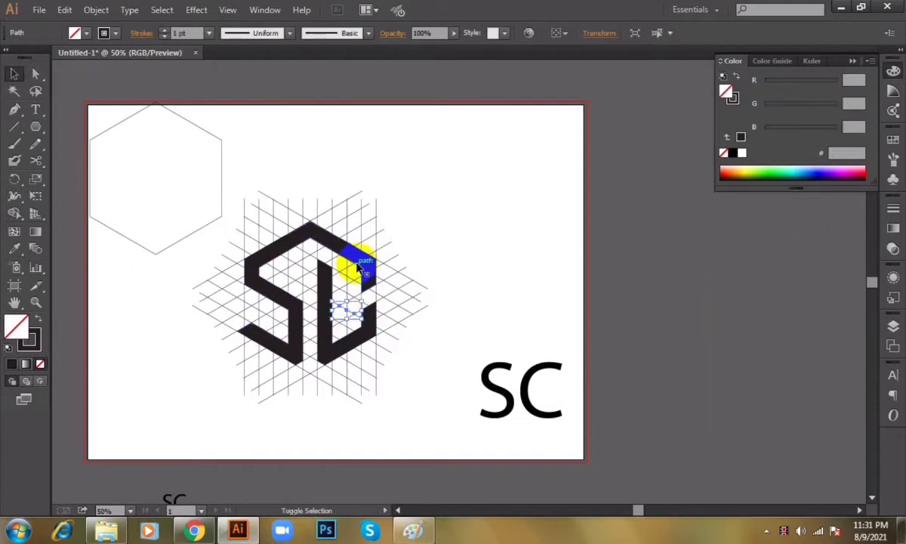
{"action": "left_click", "coordinate": [495, 267]}
{"action": "left_click", "coordinate": [330, 294]}
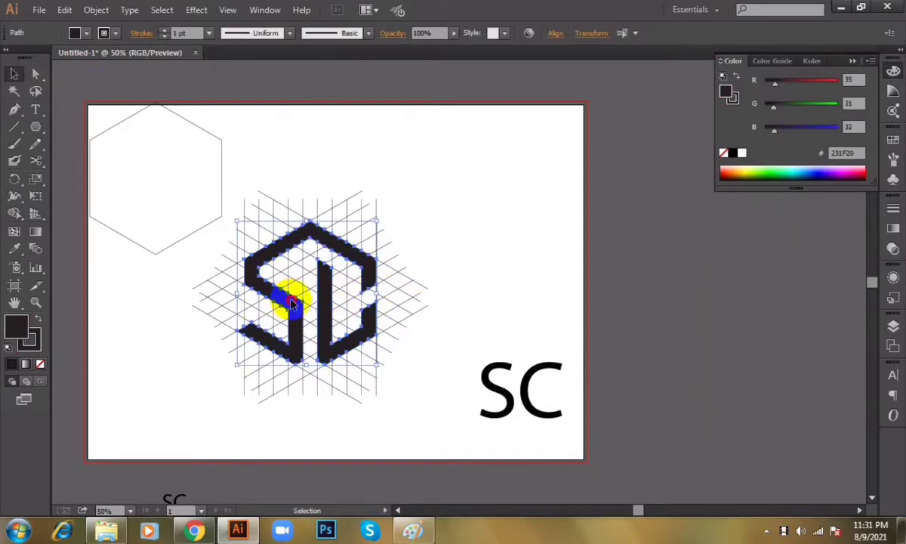
{"action": "left_click_drag", "start_coordinate": [293, 302], "coordinate": [588, 212]}
{"action": "left_click", "coordinate": [588, 229]}
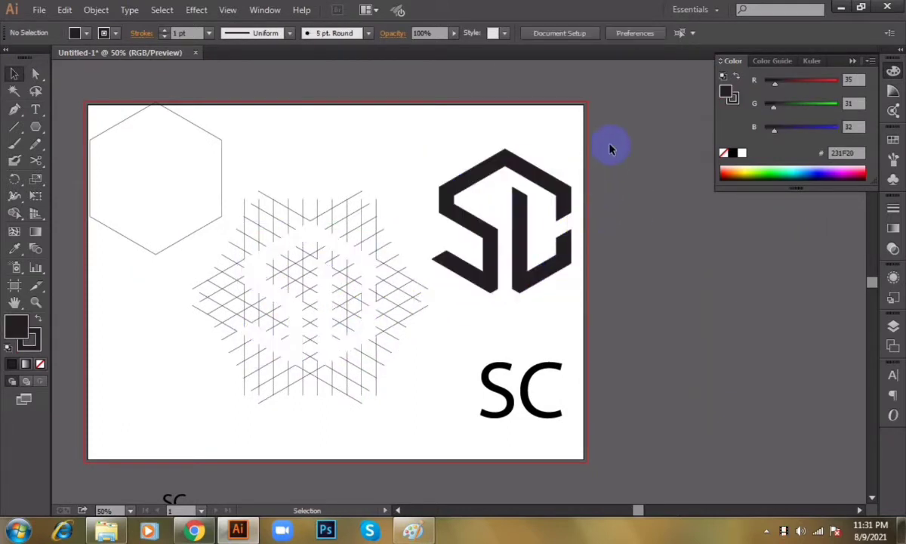
Move the construction grid outside the artboard beyond its right edge and place the SC logo near the artboard's center.
{"action": "left_click", "coordinate": [226, 334]}
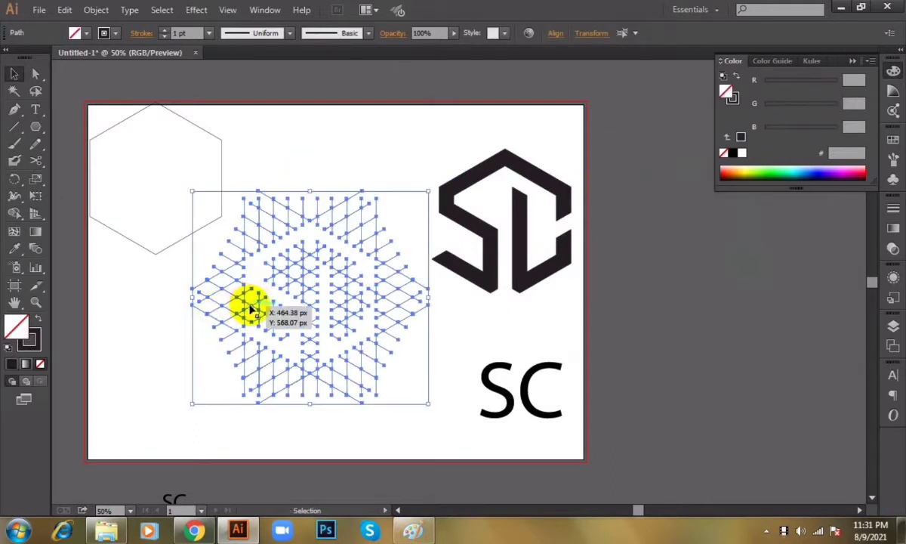
{"action": "left_click_drag", "start_coordinate": [250, 309], "coordinate": [734, 255]}
{"action": "left_click", "coordinate": [552, 281]}
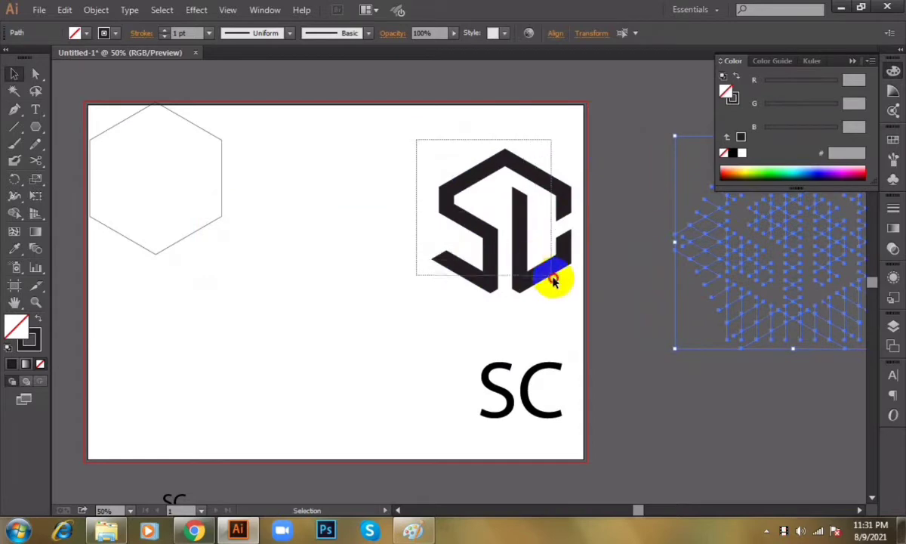
{"action": "left_click_drag", "start_coordinate": [536, 277], "coordinate": [364, 326]}
{"action": "left_click", "coordinate": [476, 298]}
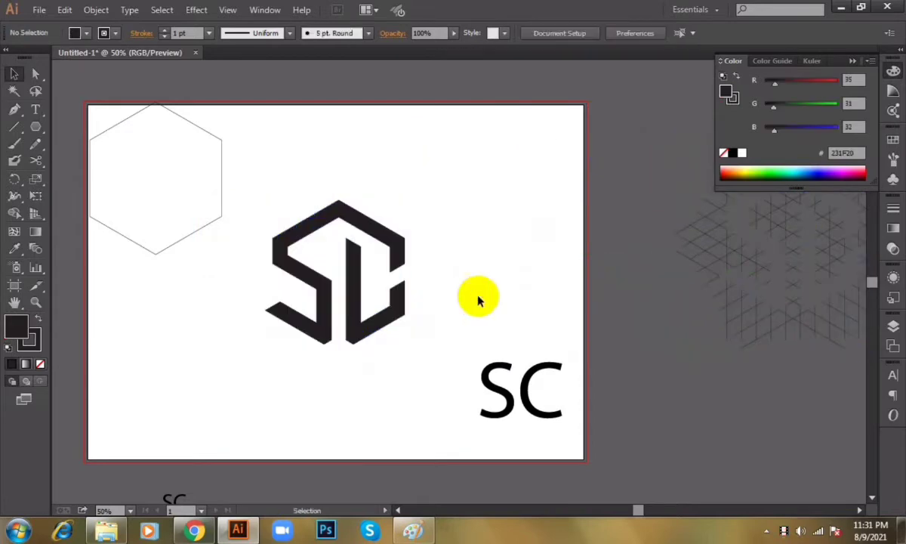
Undo the moves of the construction grid and the SC logo.
{"action": "scroll", "coordinate": [478, 299], "scroll_direction": "up", "scroll_amount": 2}
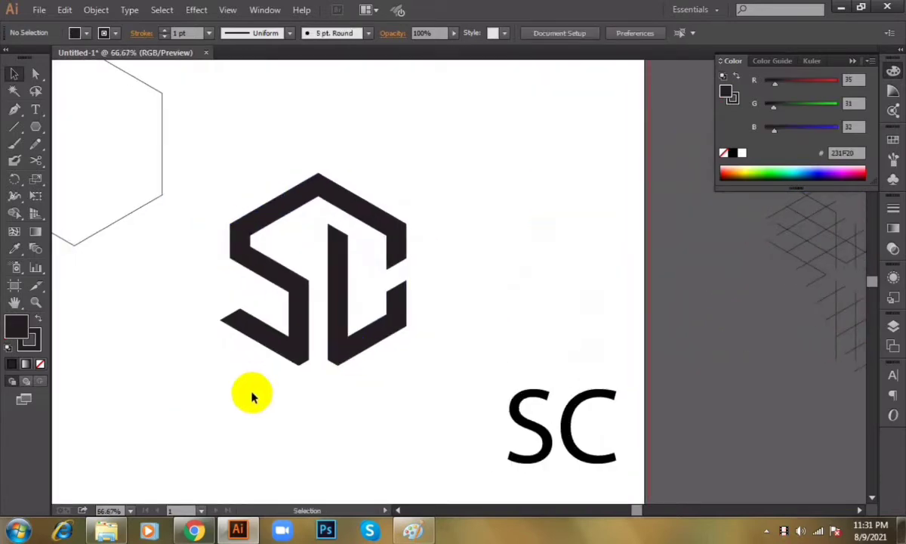
{"action": "key", "text": "ctrl+z"}
{"action": "key", "text": "ctrl+z"}
{"action": "key", "text": "ctrl+shift+z"}
{"action": "key", "text": "ctrl+shift+z"}
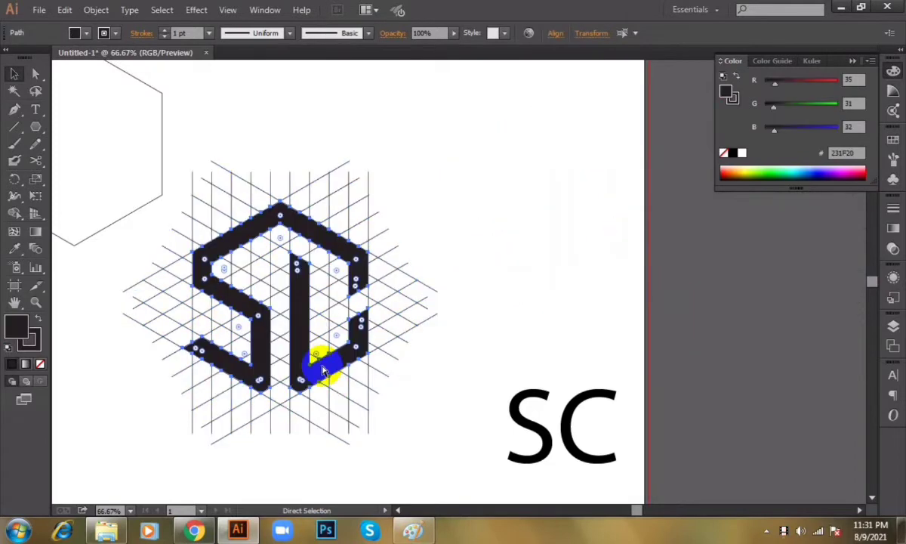
Merge the grid cell at the S's lower right corner into the letter with Shape Builder to make a sharp point.
{"action": "key", "text": "ctrl+a"}
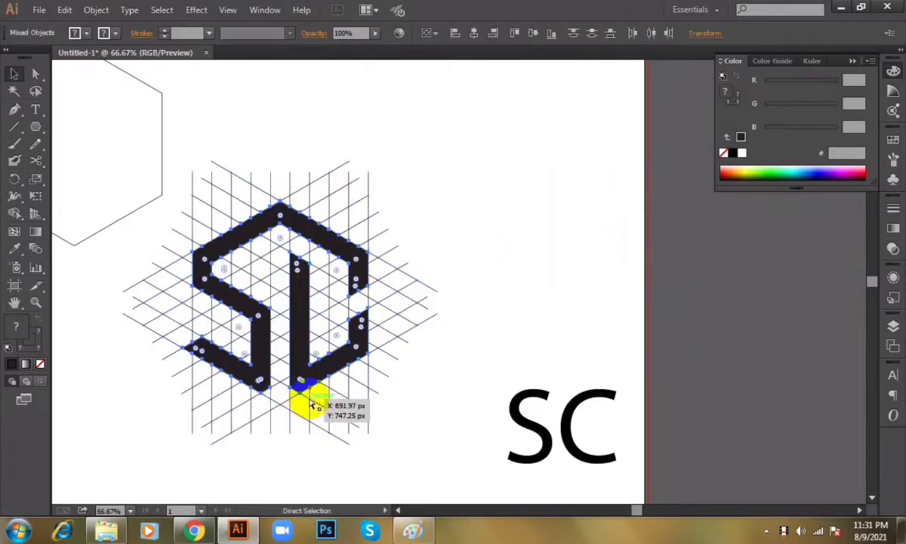
{"action": "left_click", "coordinate": [13, 216]}
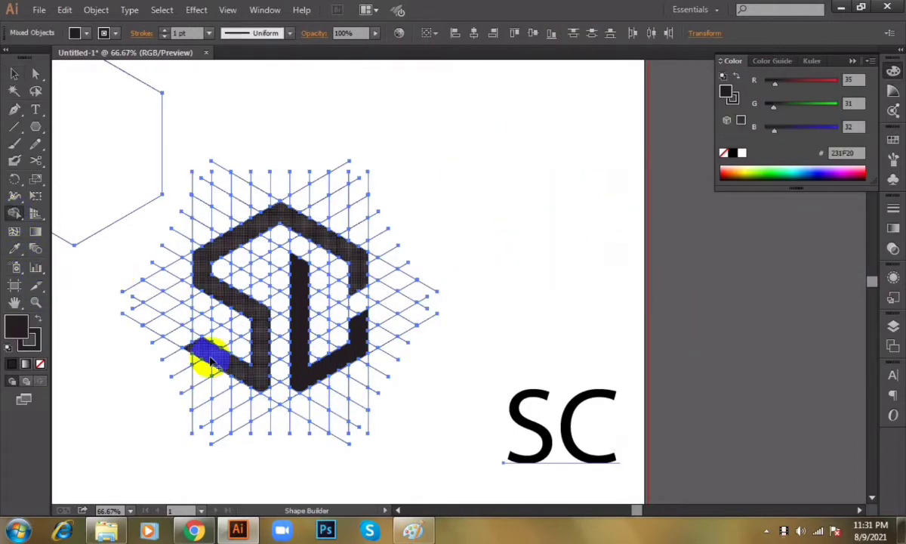
{"action": "left_click", "coordinate": [266, 396]}
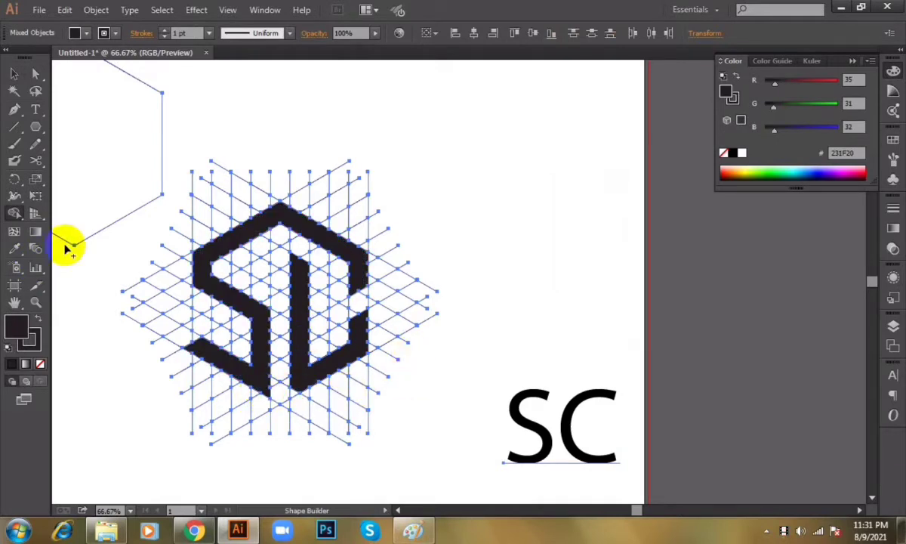
Select the S and C shapes on the grid and group them.
{"action": "left_click", "coordinate": [14, 73]}
{"action": "left_click", "coordinate": [395, 108]}
{"action": "left_click", "coordinate": [359, 249]}
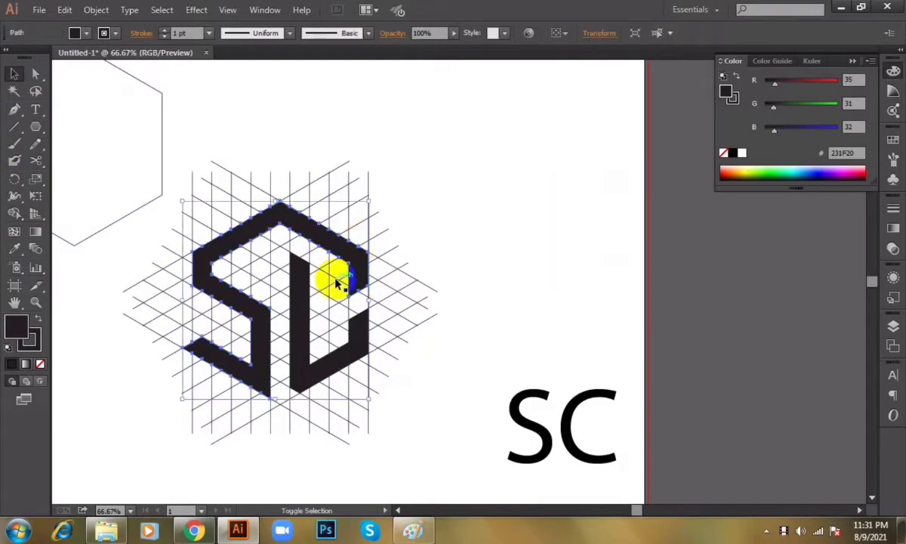
{"action": "right_click", "coordinate": [323, 240]}
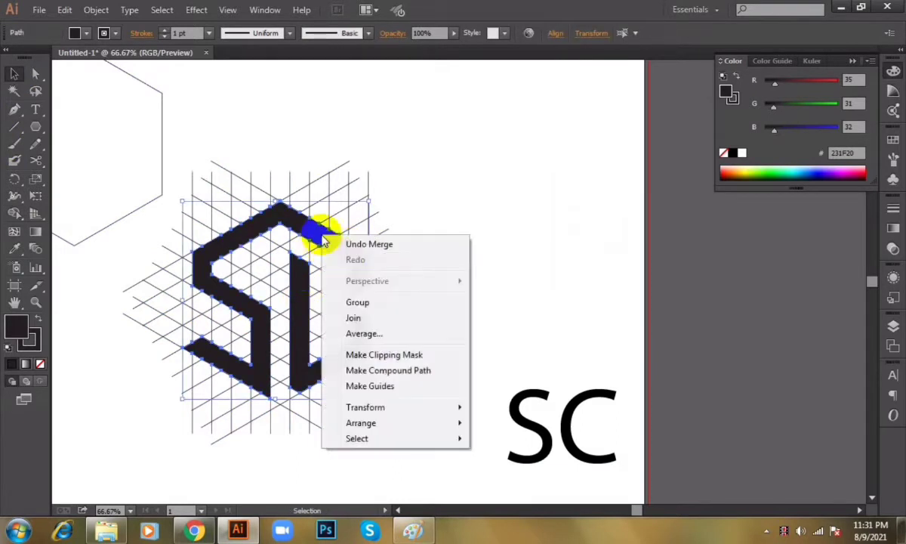
{"action": "left_click", "coordinate": [359, 302]}
{"action": "left_click", "coordinate": [453, 215]}
Select the construction grid lines without the SC lettering and move them beyond the artboard's right edge.
{"action": "key", "text": "ctrl+minus"}
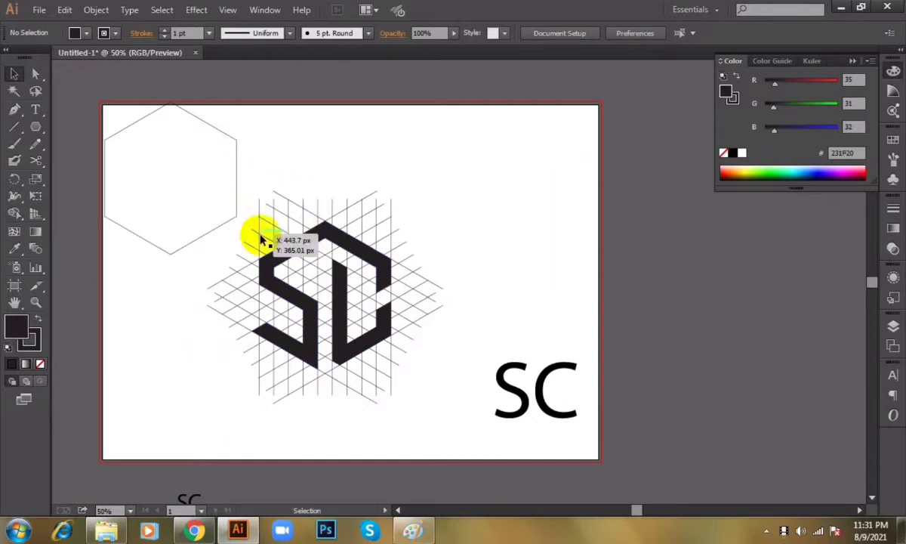
{"action": "left_click_drag", "start_coordinate": [246, 199], "coordinate": [425, 425]}
{"action": "left_click", "coordinate": [345, 344], "text": "shift"}
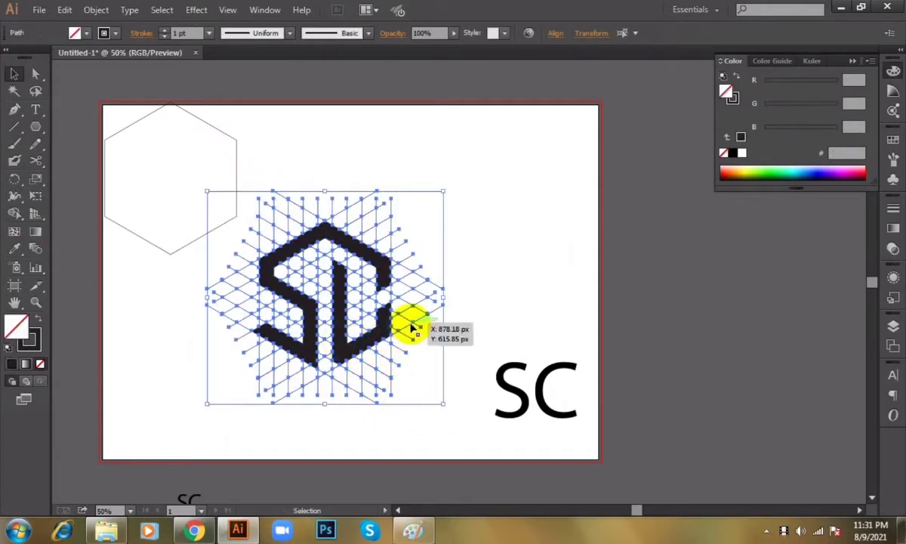
{"action": "left_click_drag", "start_coordinate": [415, 323], "coordinate": [773, 236]}
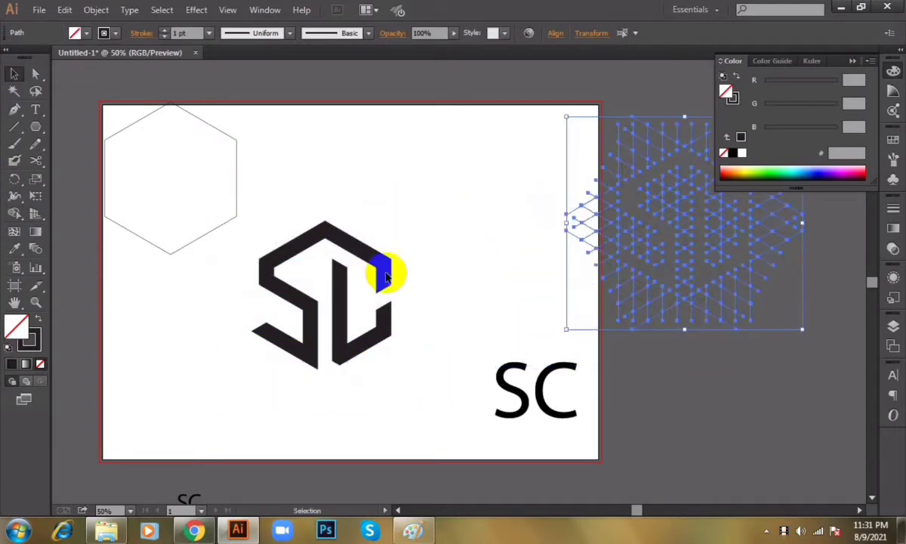
Move the empty hexagon outline from the artboard's upper left area so it surrounds the SC lettering.
{"action": "left_click_drag", "start_coordinate": [348, 262], "coordinate": [370, 210]}
{"action": "left_click_drag", "start_coordinate": [469, 124], "coordinate": [278, 318]}
{"action": "left_click", "coordinate": [425, 278]}
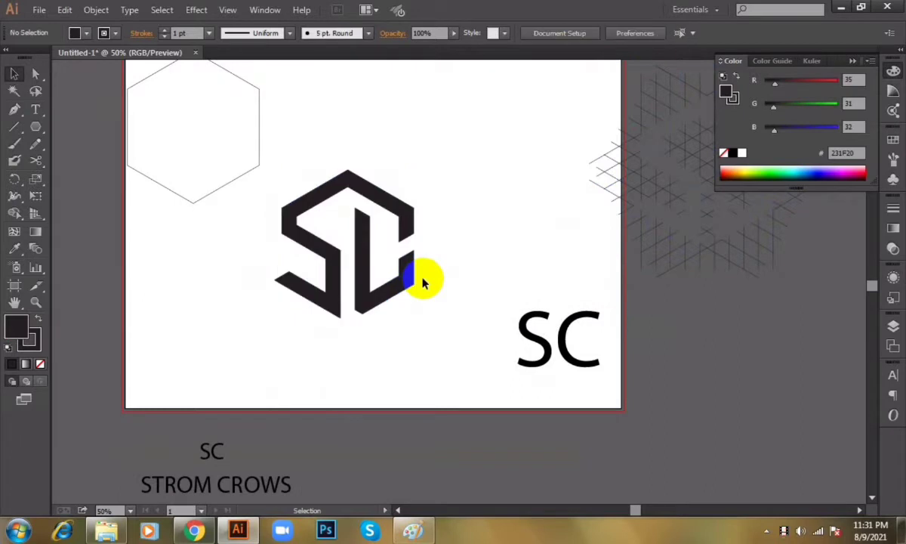
{"action": "left_click_drag", "start_coordinate": [248, 176], "coordinate": [424, 337]}
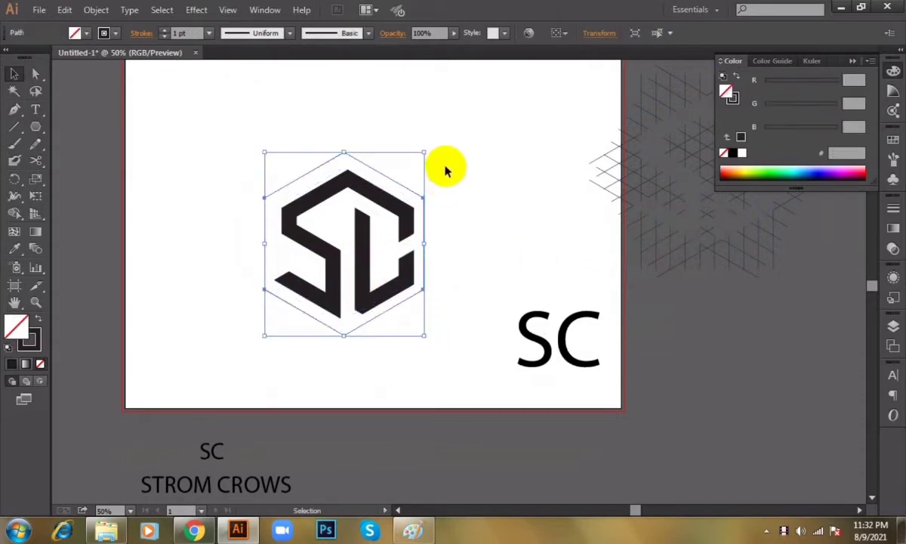
Select the hexagon and the SC lettering together and move them straight up a little on the artboard.
{"action": "left_click_drag", "start_coordinate": [445, 151], "coordinate": [250, 334]}
{"action": "left_click_drag", "start_coordinate": [354, 263], "coordinate": [354, 232]}
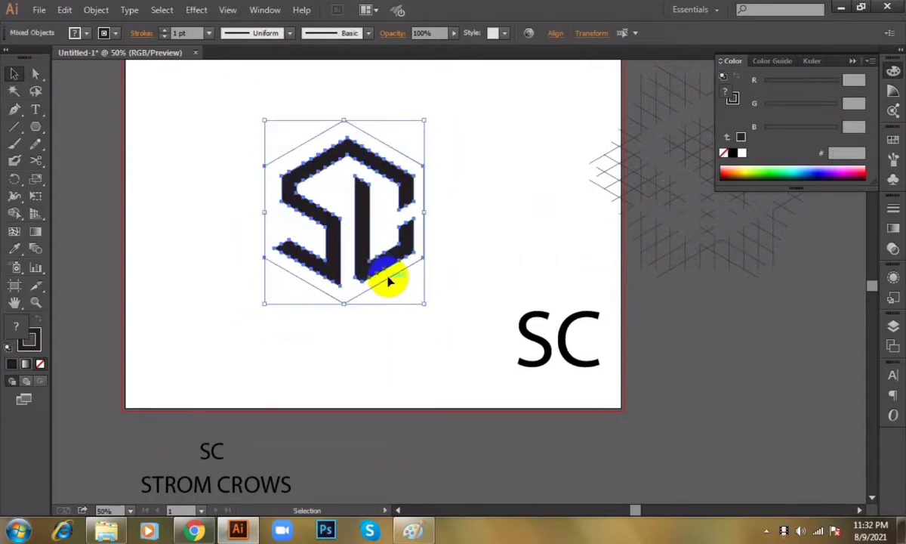
{"action": "left_click", "coordinate": [386, 278]}
{"action": "left_click", "coordinate": [462, 252]}
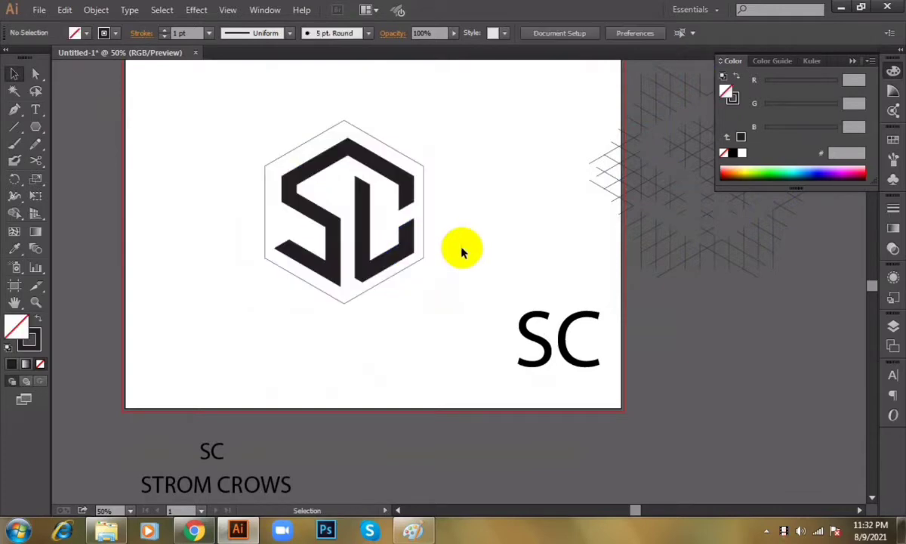
Set the hexagon outline's stroke weight to 21 pt.
{"action": "left_click", "coordinate": [423, 190]}
{"action": "key", "text": "ctrl+plus"}
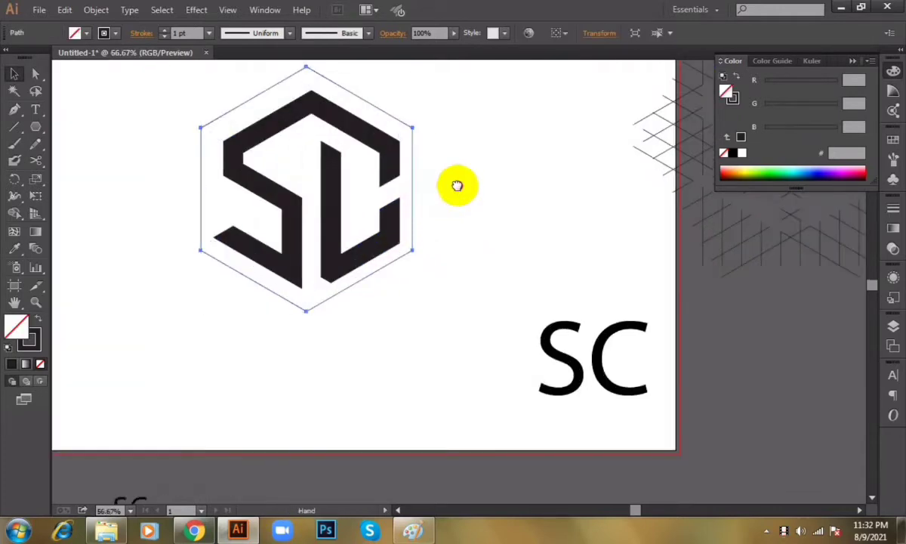
{"action": "left_click_drag", "start_coordinate": [457, 186], "coordinate": [477, 252]}
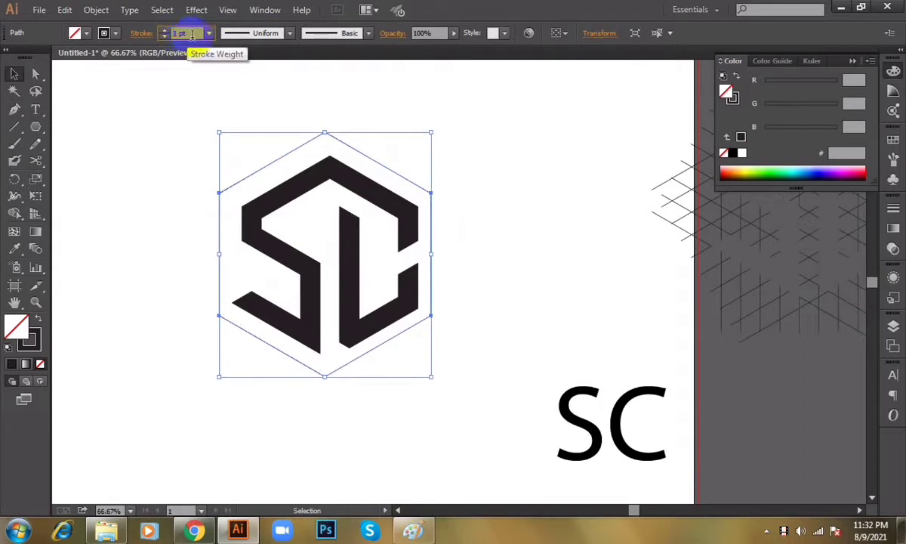
{"action": "key", "text": "Up"}
{"action": "key", "text": "Up"}
{"action": "key", "text": "Up"}
{"action": "key", "text": "Up"}
{"action": "key", "text": "Up"}
{"action": "key", "text": "Up"}
{"action": "key", "text": "Up"}
{"action": "key", "text": "Up"}
{"action": "key", "text": "Up"}
{"action": "key", "text": "Up"}
{"action": "key", "text": "Up"}
{"action": "key", "text": "Up"}
{"action": "key", "text": "Up"}
{"action": "key", "text": "Up"}
{"action": "key", "text": "Up"}
{"action": "key", "text": "Up"}
{"action": "key", "text": "Up"}
{"action": "key", "text": "Up"}
{"action": "key", "text": "Up"}
{"action": "key", "text": "Up"}
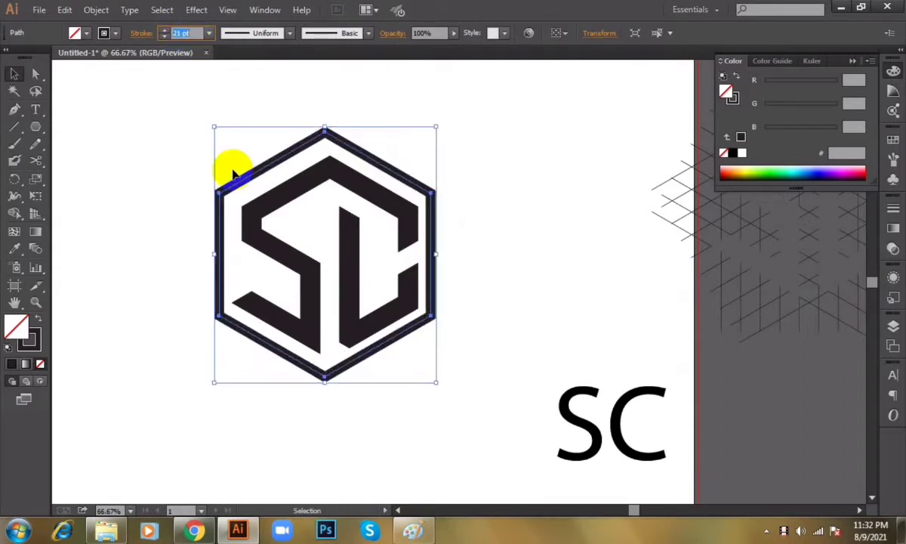
{"action": "left_click", "coordinate": [232, 153]}
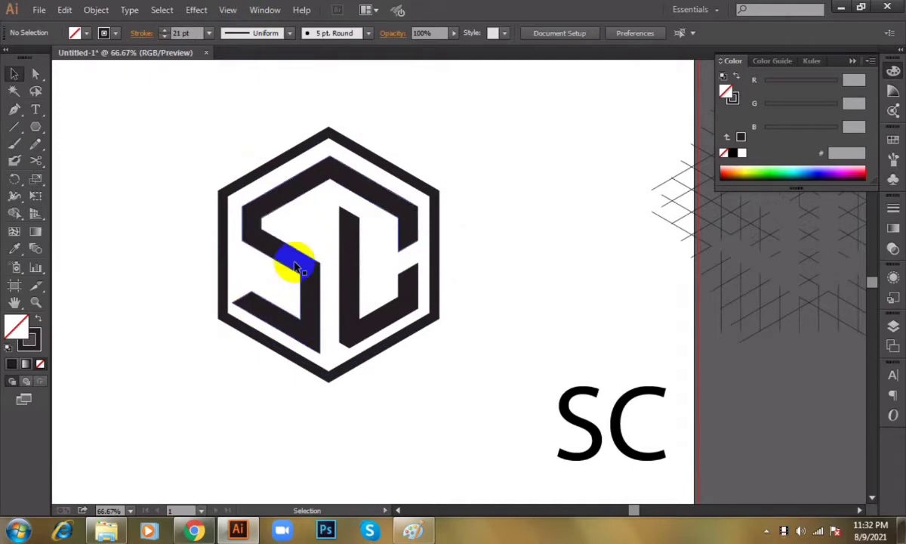
Examine the C's lower corner and its spacing from the hexagon frame up close.
{"action": "mouse_move", "coordinate": [626, 423]}
{"action": "left_mouse_down"}
{"action": "mouse_move", "coordinate": [612, 407]}
{"action": "mouse_move", "coordinate": [618, 414]}
{"action": "left_mouse_up"}
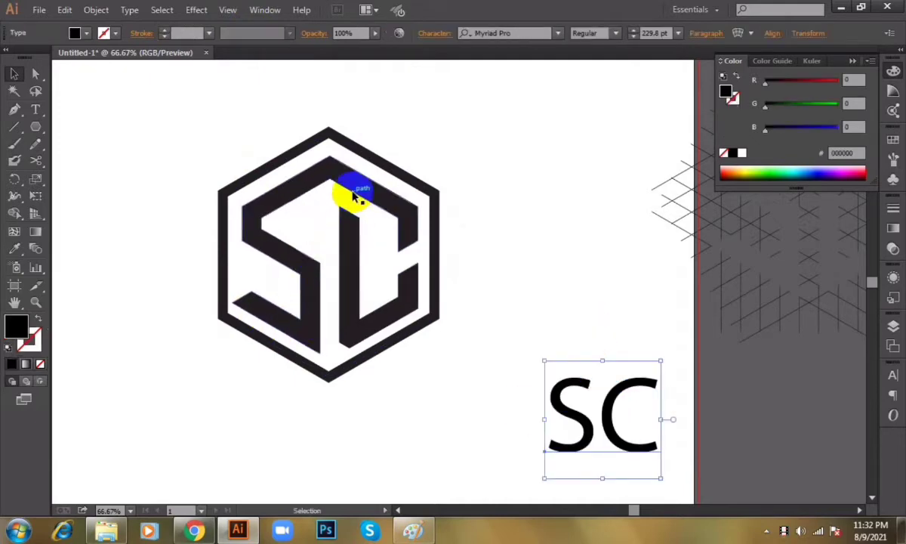
{"action": "key", "text": "a"}
{"action": "left_click", "coordinate": [385, 328]}
{"action": "scroll", "coordinate": [405, 328], "scroll_direction": "down", "scroll_amount": 1}
{"action": "scroll", "coordinate": [405, 330], "scroll_direction": "up", "scroll_amount": 3}
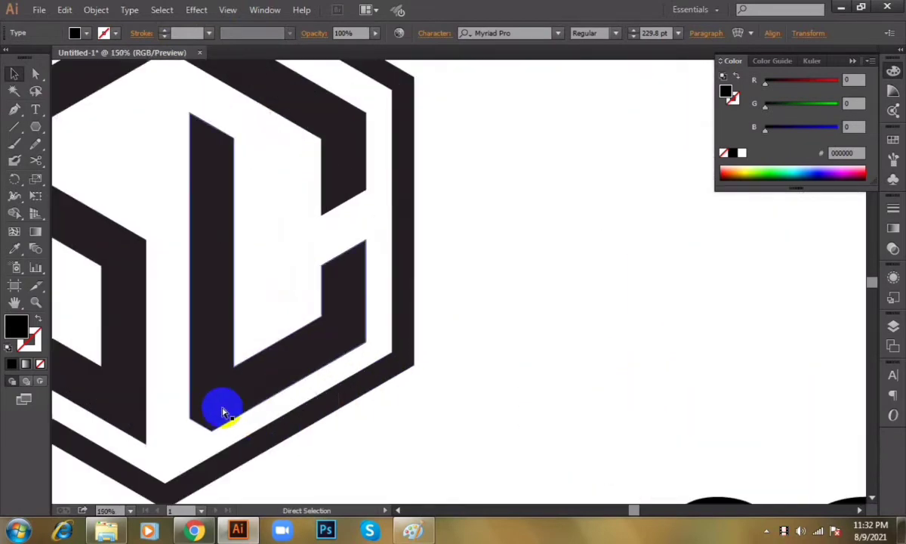
{"action": "scroll", "coordinate": [223, 412], "scroll_direction": "down", "scroll_amount": 3}
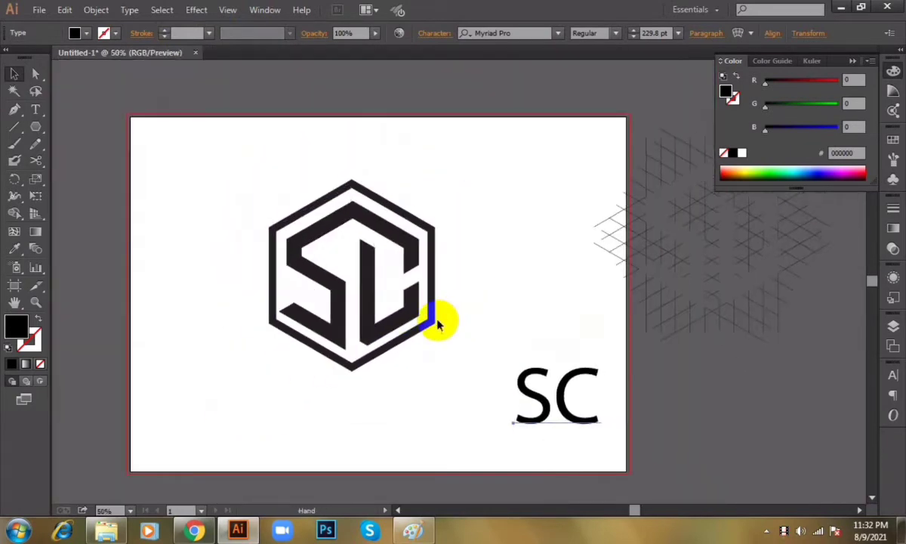
{"action": "key", "text": "v"}
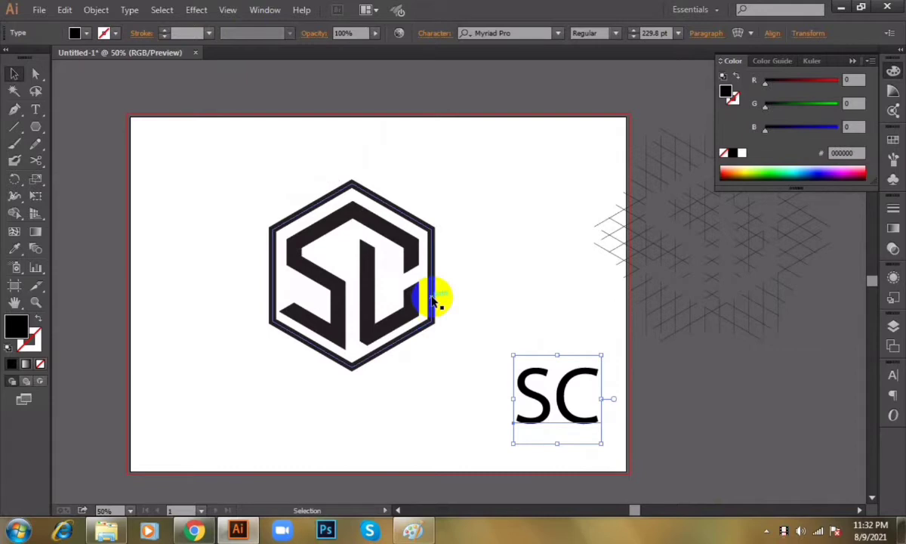
Align the hexagon and the SC lettering to each other's horizontal and vertical centers.
{"action": "left_click", "coordinate": [419, 223]}
{"action": "left_click_drag", "start_coordinate": [468, 156], "coordinate": [326, 307]}
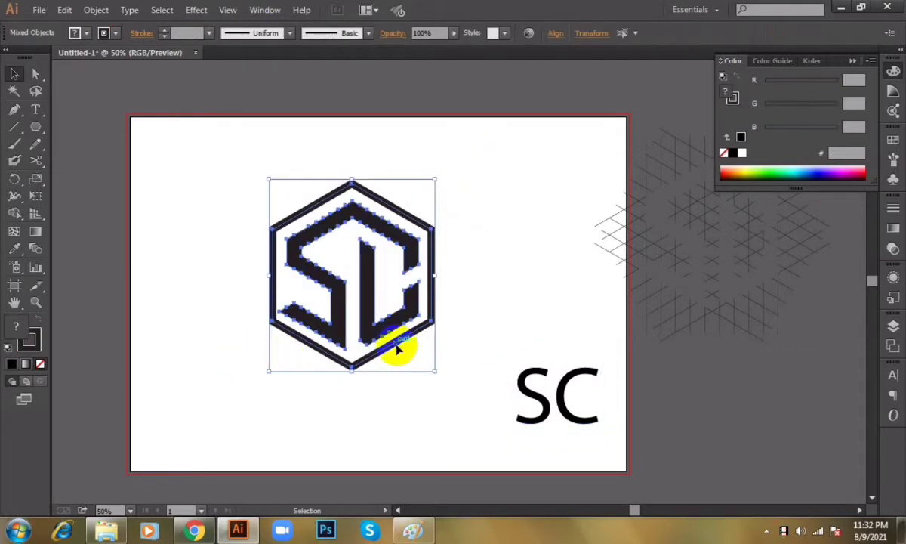
{"action": "left_click", "coordinate": [442, 173]}
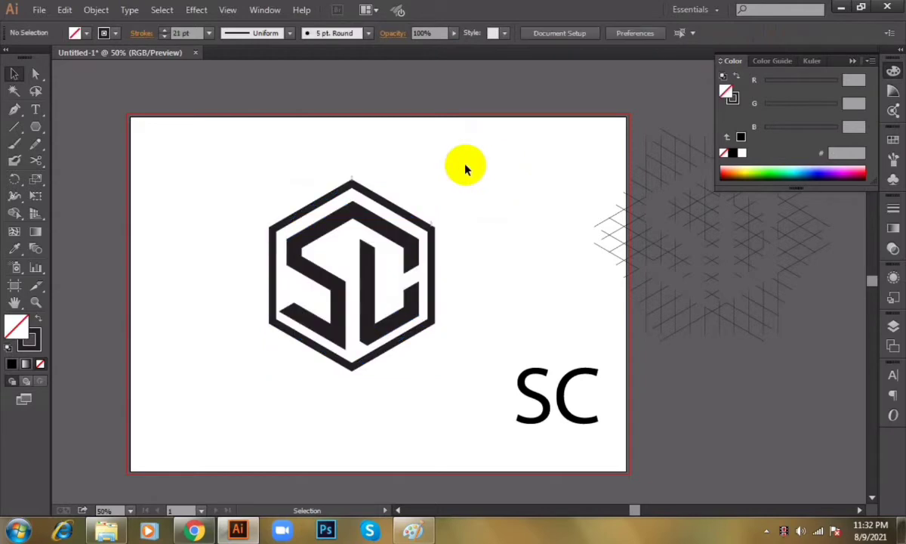
{"action": "left_click", "coordinate": [404, 215]}
{"action": "left_click_drag", "start_coordinate": [419, 166], "coordinate": [324, 262]}
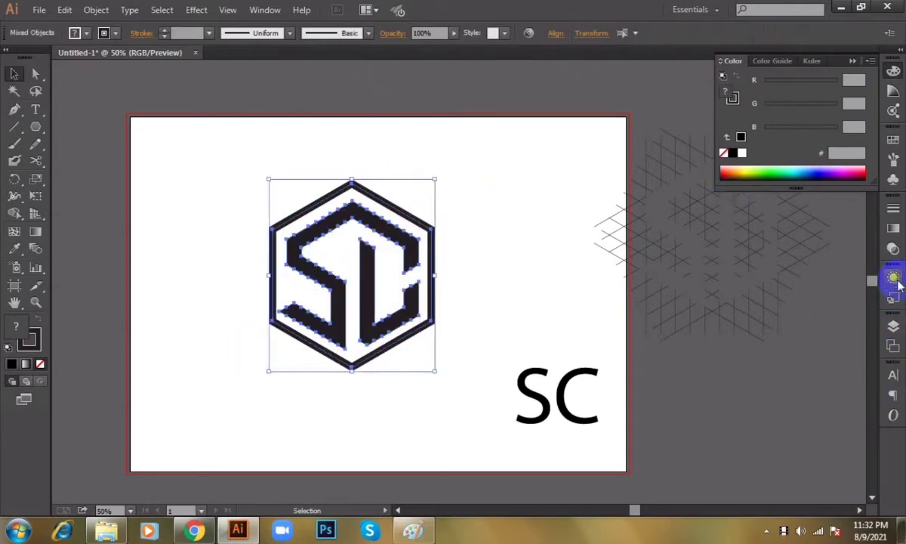
{"action": "left_click", "coordinate": [555, 34]}
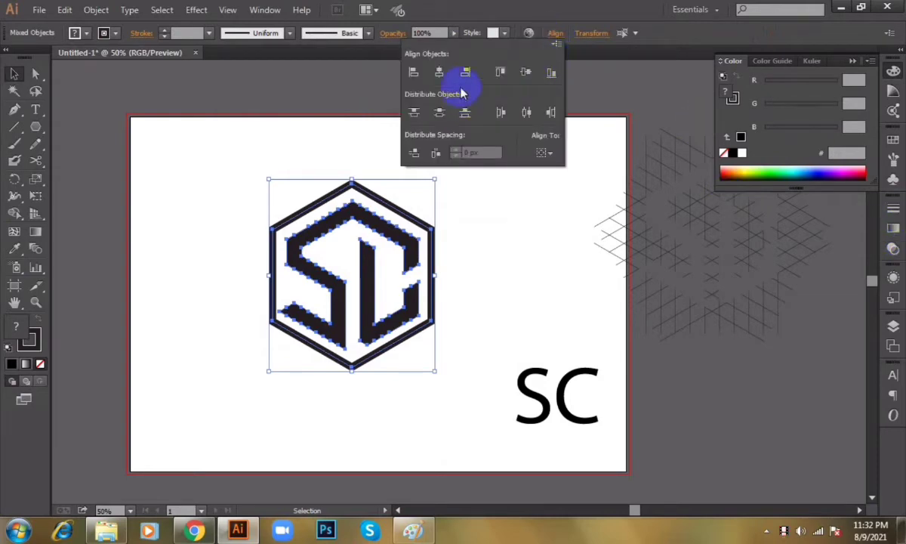
{"action": "left_click", "coordinate": [438, 71]}
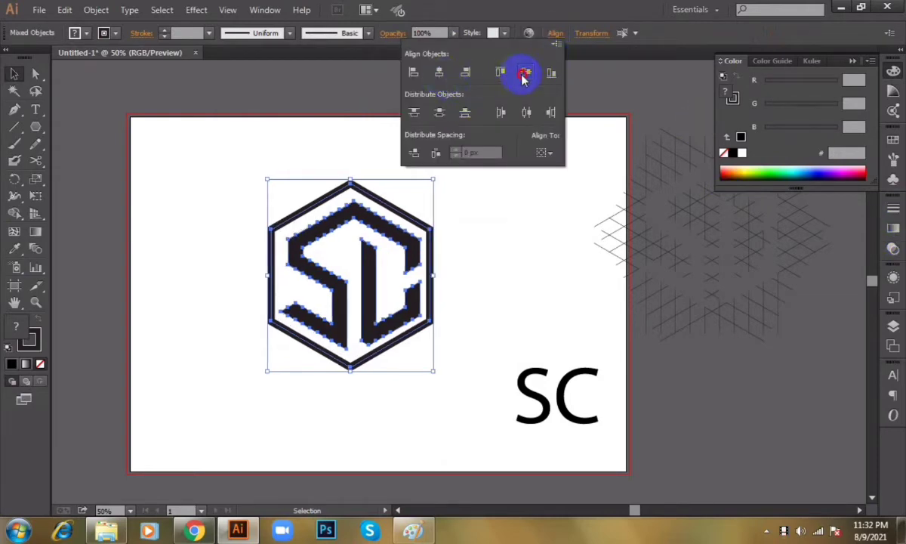
{"action": "left_click", "coordinate": [553, 34]}
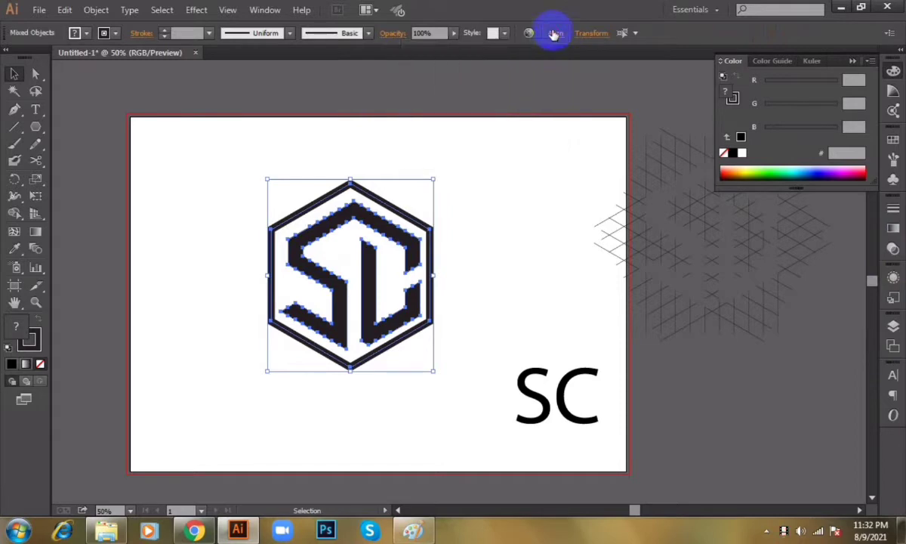
Nudge the SC lettering slightly to the left inside the hexagon to balance the side gaps.
{"action": "left_click", "coordinate": [506, 142]}
{"action": "key", "text": "ctrl+plus"}
{"action": "key", "text": "ctrl+plus"}
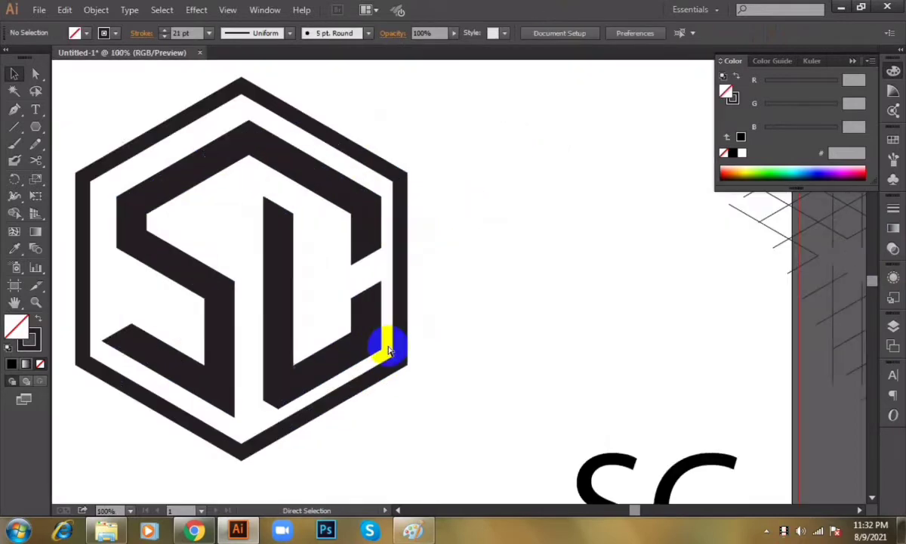
{"action": "key", "text": "ctrl+minus"}
{"action": "left_click_drag", "start_coordinate": [387, 346], "coordinate": [382, 345]}
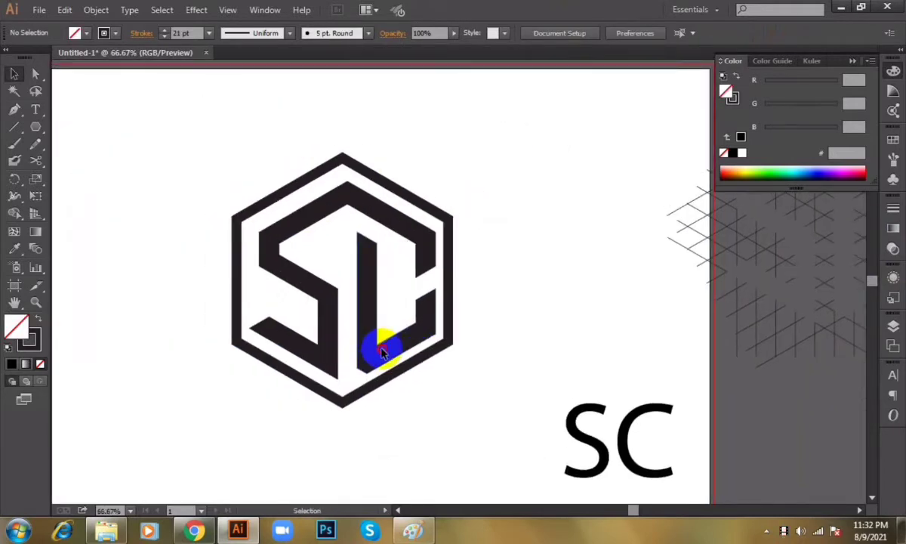
{"action": "left_click", "coordinate": [383, 352]}
{"action": "left_click", "coordinate": [381, 188]}
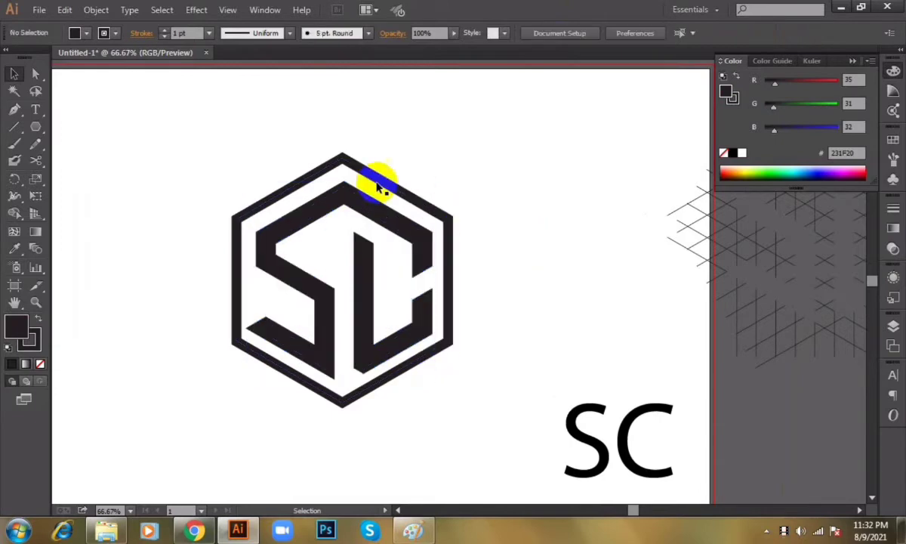
{"action": "left_click", "coordinate": [382, 187]}
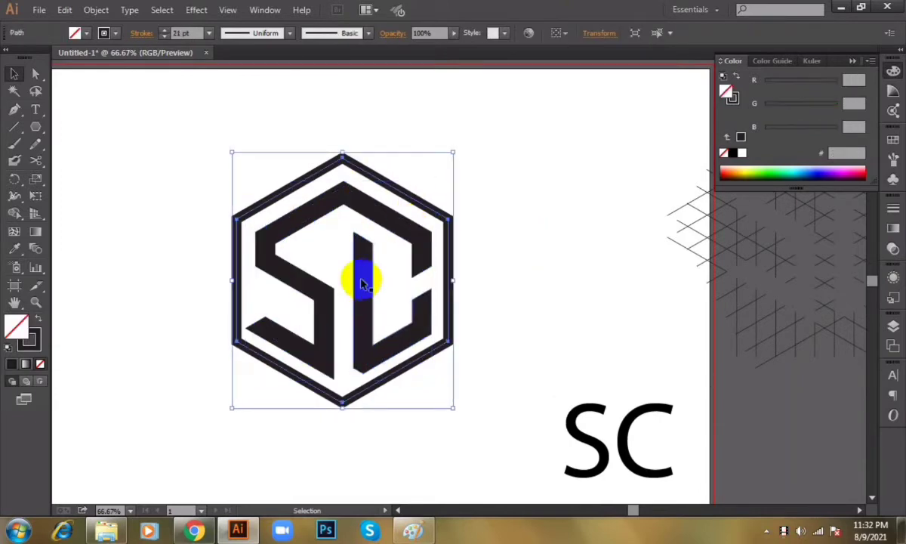
{"action": "left_click", "coordinate": [464, 156]}
Move the large SC reference text off the artboard, beyond its left edge.
{"action": "key", "text": "ctrl+minus"}
{"action": "key", "text": "ctrl+minus"}
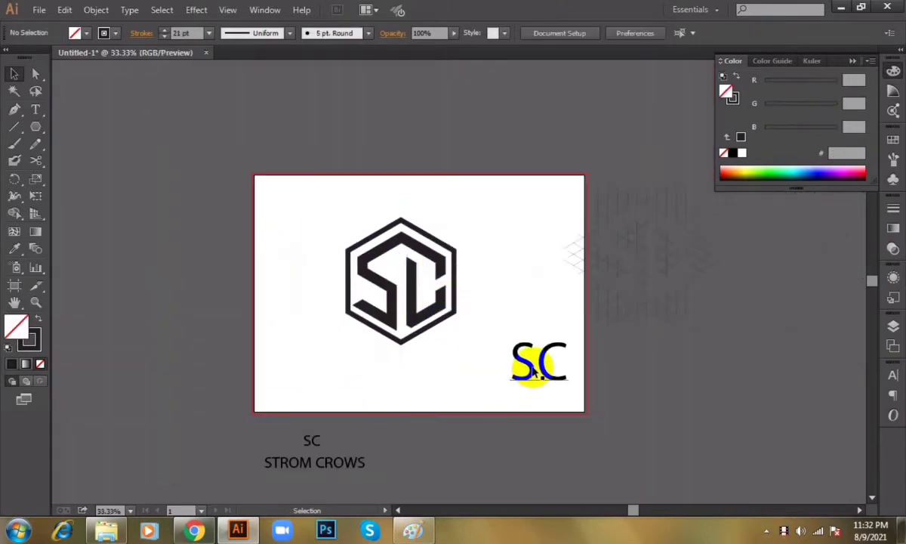
{"action": "left_click_drag", "start_coordinate": [533, 370], "coordinate": [176, 324]}
Move the STROM CROWS text onto the artboard, enlarge it to about 141 pt and place it just below the hexagon logo.
{"action": "left_click_drag", "start_coordinate": [328, 462], "coordinate": [500, 420]}
{"action": "left_click_drag", "start_coordinate": [426, 374], "coordinate": [447, 365]}
{"action": "right_click", "coordinate": [781, 531]}
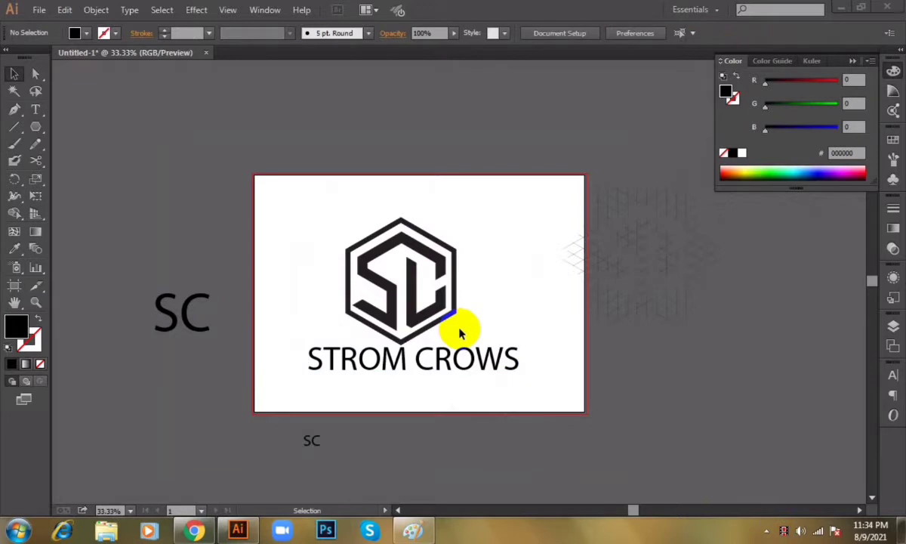
{"action": "left_click", "coordinate": [487, 331]}
{"action": "key", "text": "space"}
{"action": "key", "text": "ctrl+plus"}
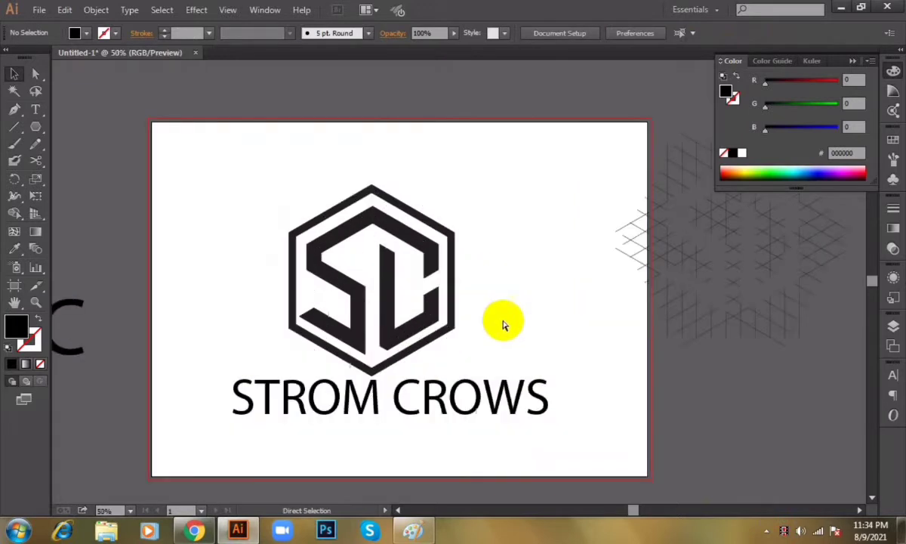
{"action": "left_click_drag", "start_coordinate": [505, 332], "coordinate": [513, 291]}
{"action": "left_click_drag", "start_coordinate": [439, 353], "coordinate": [439, 363]}
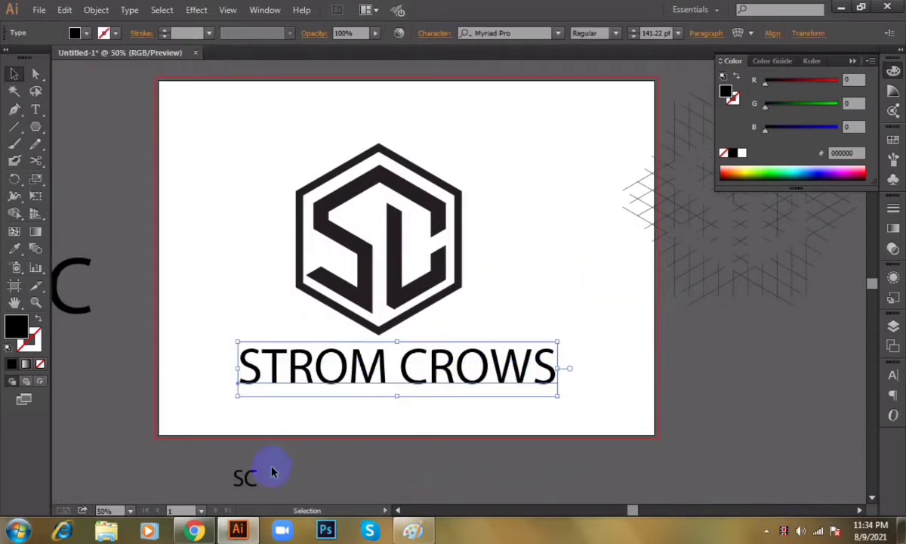
Move the small SC text below the artboard farther left, past the artboard's lower left corner.
{"action": "left_click", "coordinate": [246, 485]}
{"action": "left_click_drag", "start_coordinate": [168, 460], "coordinate": [97, 466]}
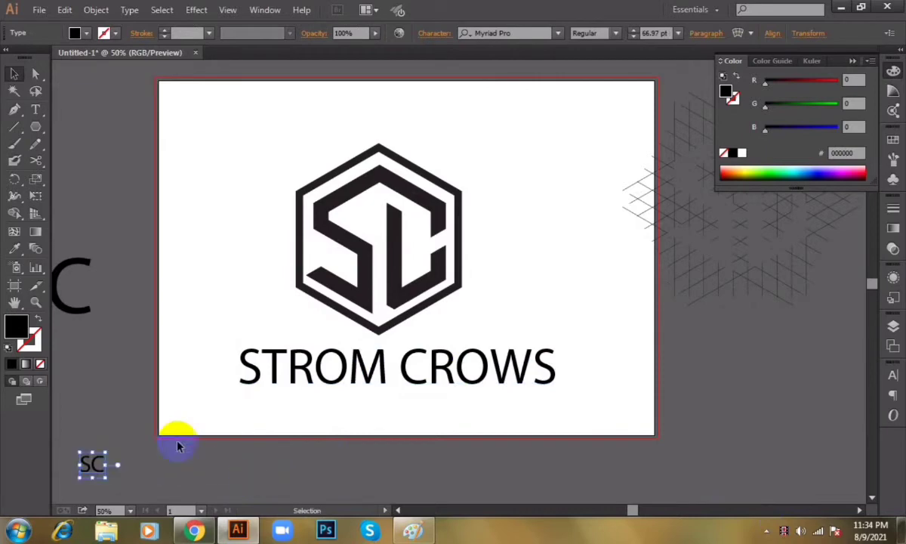
Try out a series of different font families on the STROM CROWS text below the hexagon.
{"action": "left_click", "coordinate": [158, 368]}
{"action": "left_click_drag", "start_coordinate": [157, 365], "coordinate": [231, 379]}
{"action": "left_click", "coordinate": [484, 255]}
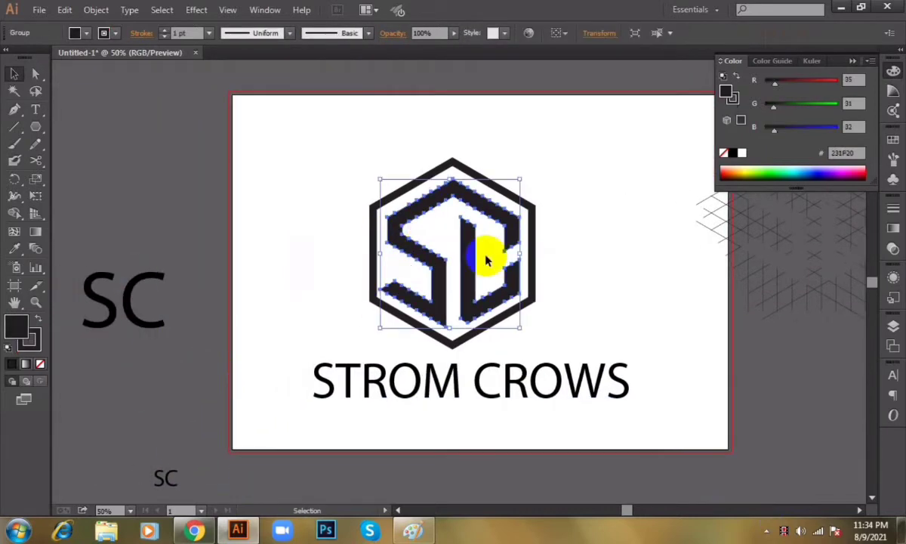
{"action": "left_click", "coordinate": [514, 386]}
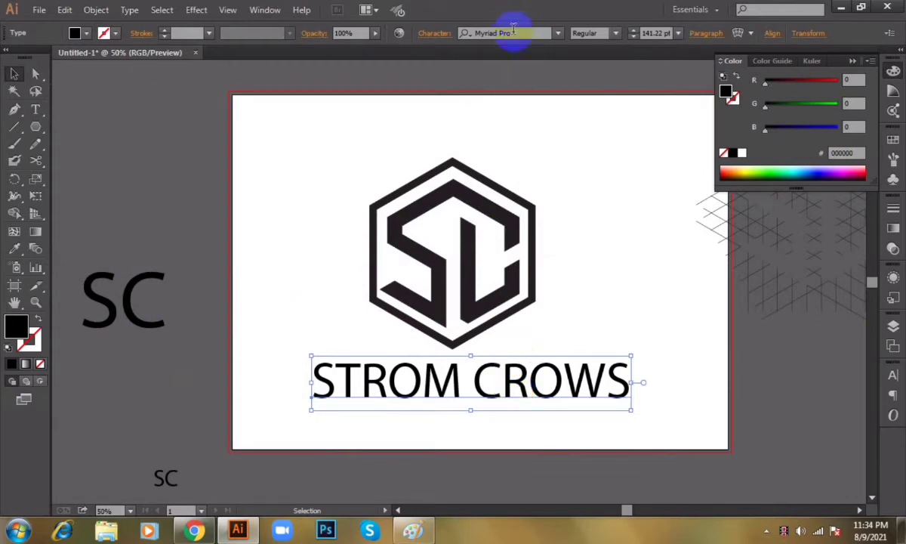
{"action": "key", "text": "Down"}
{"action": "key", "text": "Down"}
{"action": "key", "text": "Down"}
{"action": "key", "text": "Down"}
{"action": "key", "text": "Down"}
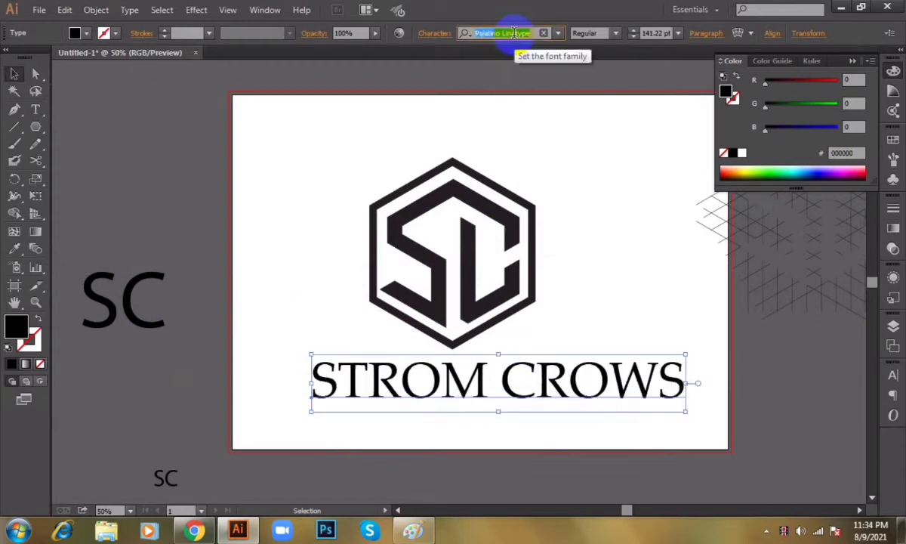
{"action": "key", "text": "Down"}
{"action": "key", "text": "Down"}
{"action": "key", "text": "Down"}
{"action": "key", "text": "Down"}
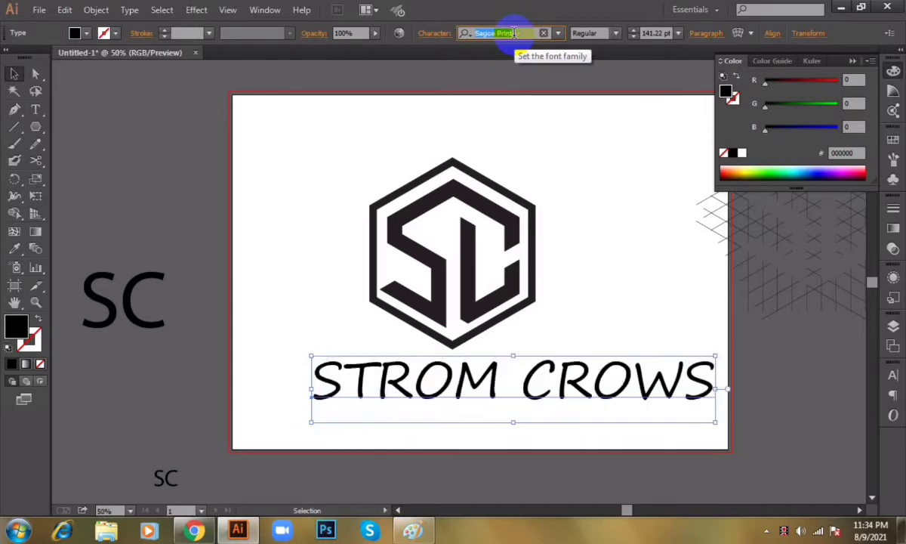
{"action": "key", "text": "Down"}
{"action": "key", "text": "Down"}
{"action": "key", "text": "Down"}
{"action": "key", "text": "Down"}
{"action": "key", "text": "Down"}
{"action": "key", "text": "Down"}
{"action": "key", "text": "Down"}
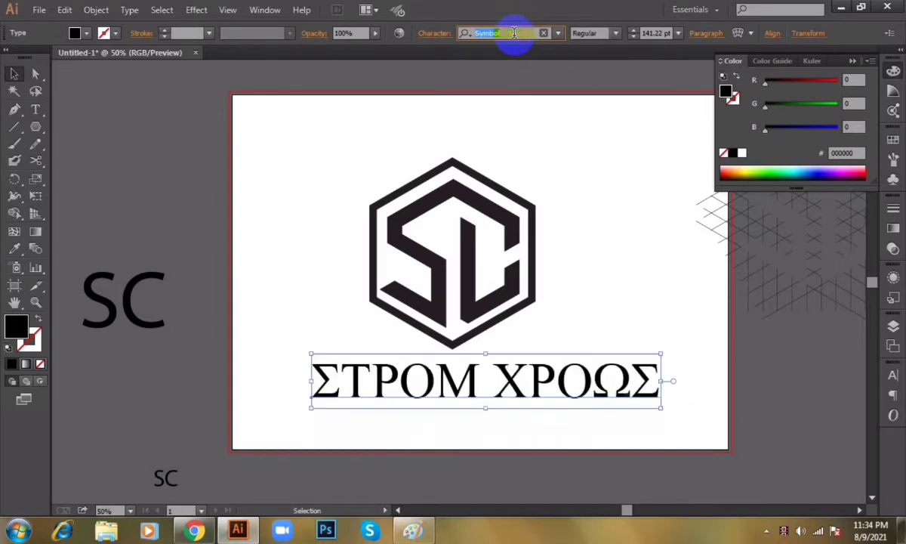
{"action": "key", "text": "Down"}
{"action": "key", "text": "Down"}
{"action": "key", "text": "Down"}
{"action": "key", "text": "Down"}
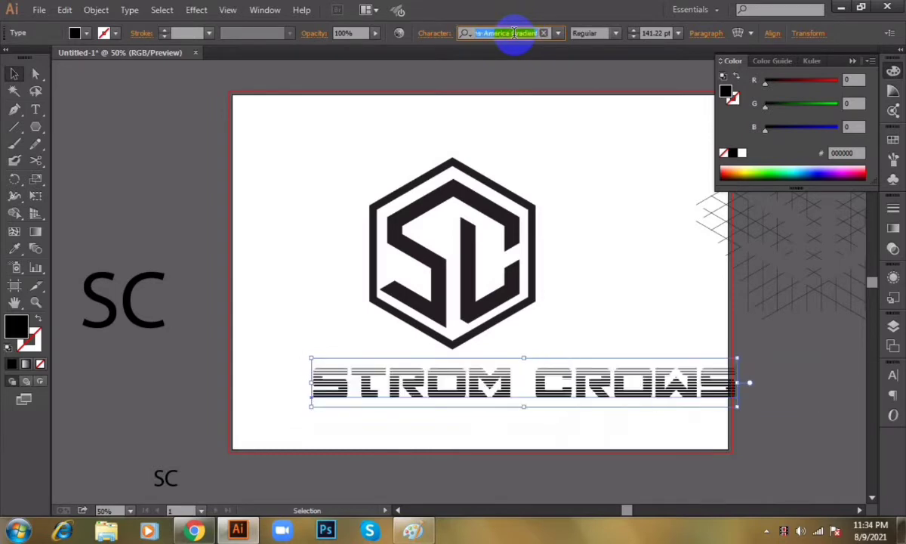
{"action": "key", "text": "Down"}
Find the "tran" fonts, set STROM CROWS in Trans-America Condensed, and move the text left to roughly centre it below the hexagon.
{"action": "type", "text": "tr"}
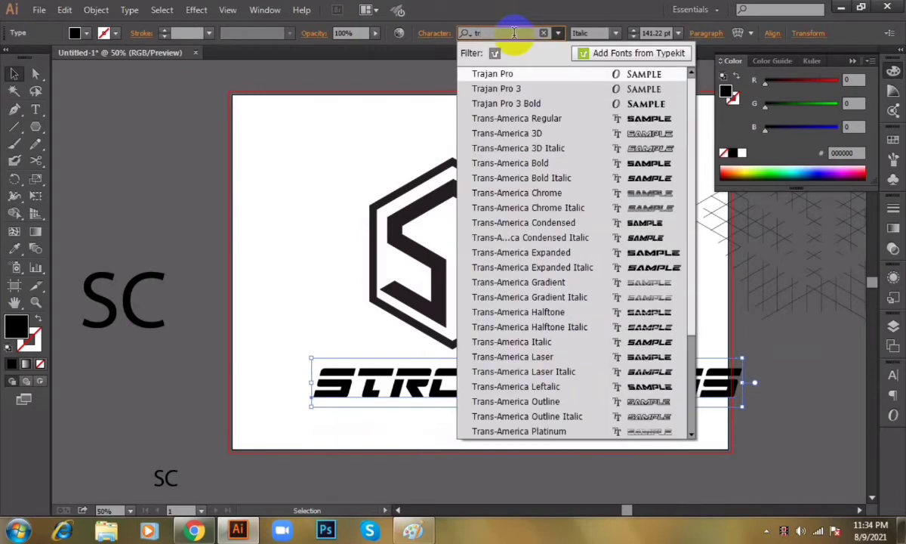
{"action": "type", "text": "an"}
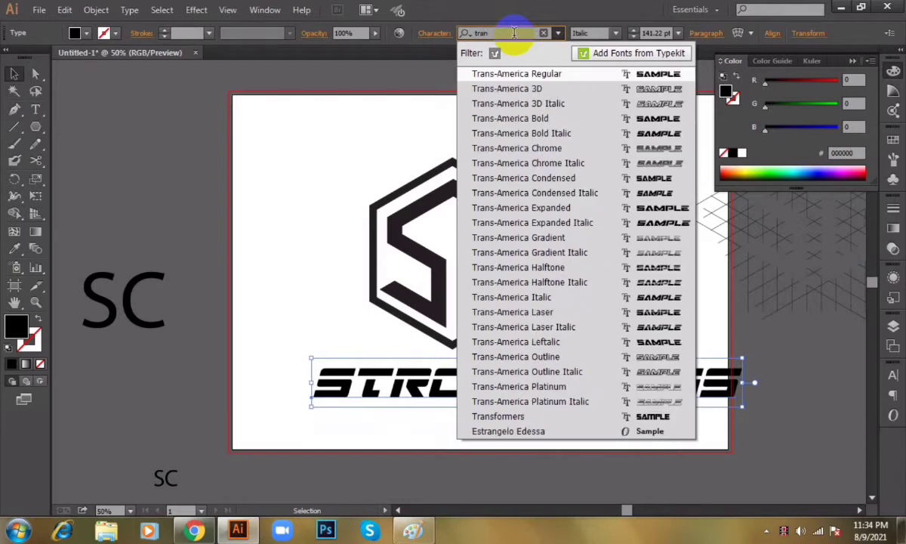
{"action": "left_click", "coordinate": [593, 182]}
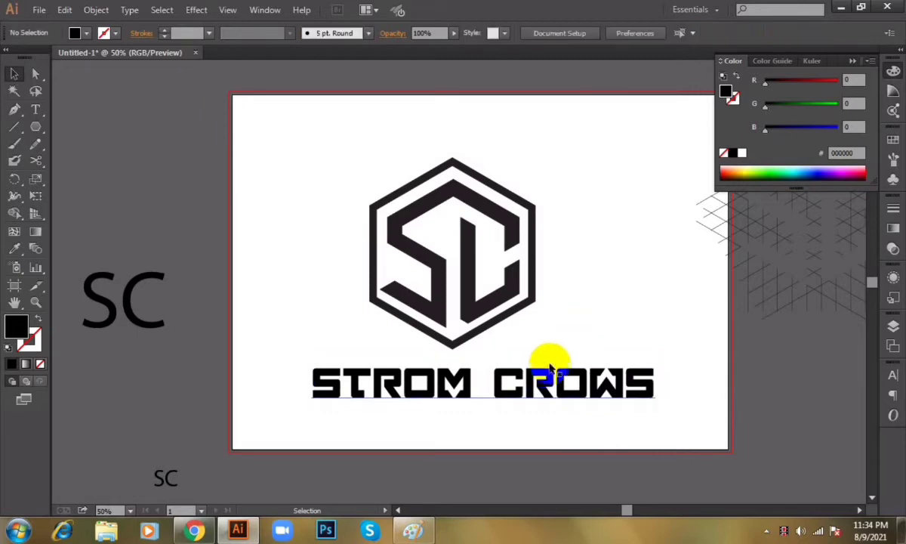
{"action": "left_click_drag", "start_coordinate": [546, 370], "coordinate": [521, 375]}
{"action": "key", "text": "ctrl+plus"}
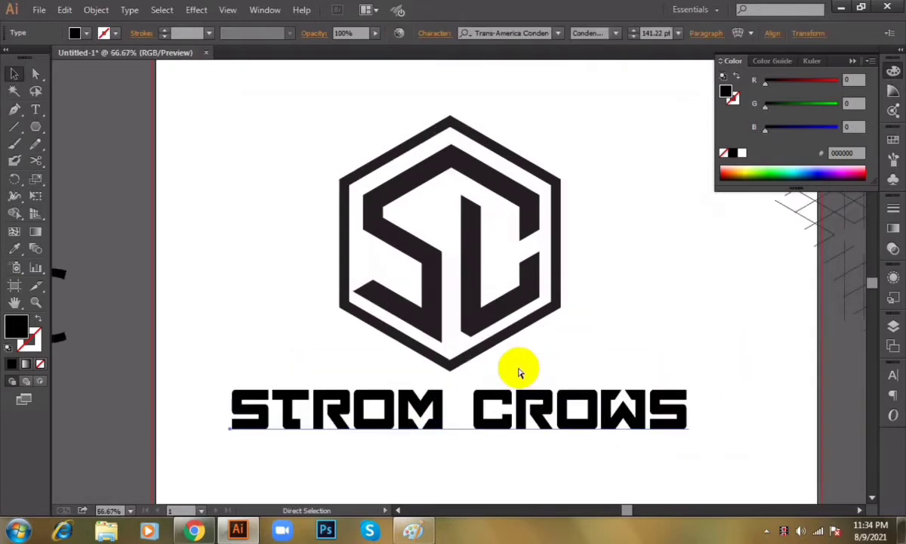
Move the whole construction line grid farther right, clear of the artboard's right edge.
{"action": "key", "text": "ctrl+minus"}
{"action": "key", "text": "ctrl+minus"}
{"action": "left_click_drag", "start_coordinate": [573, 290], "coordinate": [510, 290]}
{"action": "left_click_drag", "start_coordinate": [553, 137], "coordinate": [684, 299]}
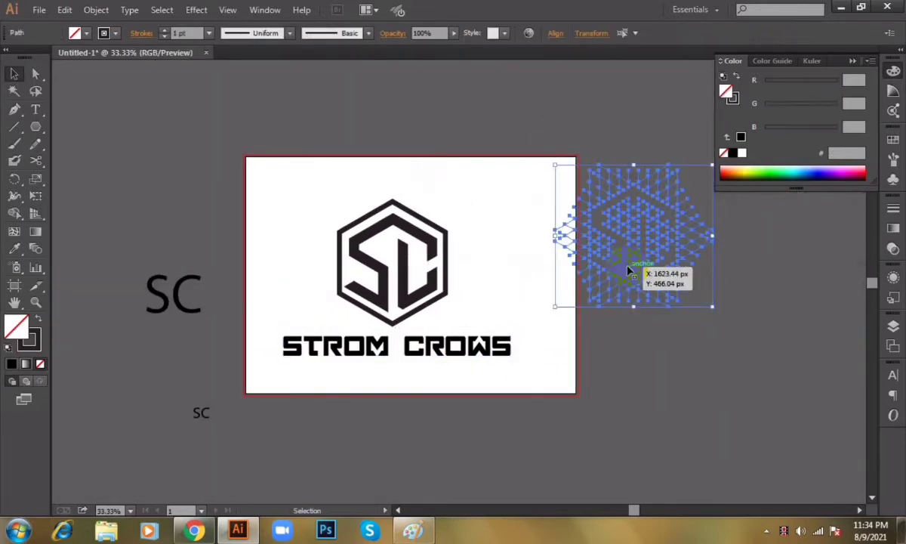
{"action": "left_click_drag", "start_coordinate": [619, 255], "coordinate": [696, 258]}
Move the hexagon together with its SC lettering slightly to the right on the artboard.
{"action": "key", "text": "ctrl+plus"}
{"action": "left_click_drag", "start_coordinate": [487, 289], "coordinate": [502, 277]}
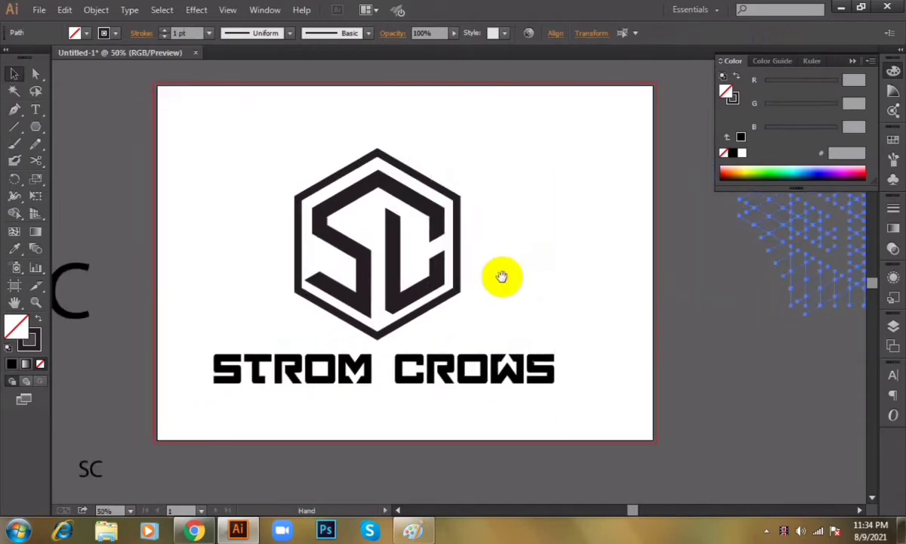
{"action": "left_click_drag", "start_coordinate": [335, 254], "coordinate": [255, 300]}
{"action": "left_click_drag", "start_coordinate": [351, 285], "coordinate": [375, 300]}
Move the STROM CROWS text closer beneath the hexagon and enlarge it proportionally to about 153 pt.
{"action": "left_click", "coordinate": [418, 373]}
{"action": "left_click_drag", "start_coordinate": [468, 376], "coordinate": [474, 368]}
{"action": "left_click_drag", "start_coordinate": [564, 388], "coordinate": [578, 391]}
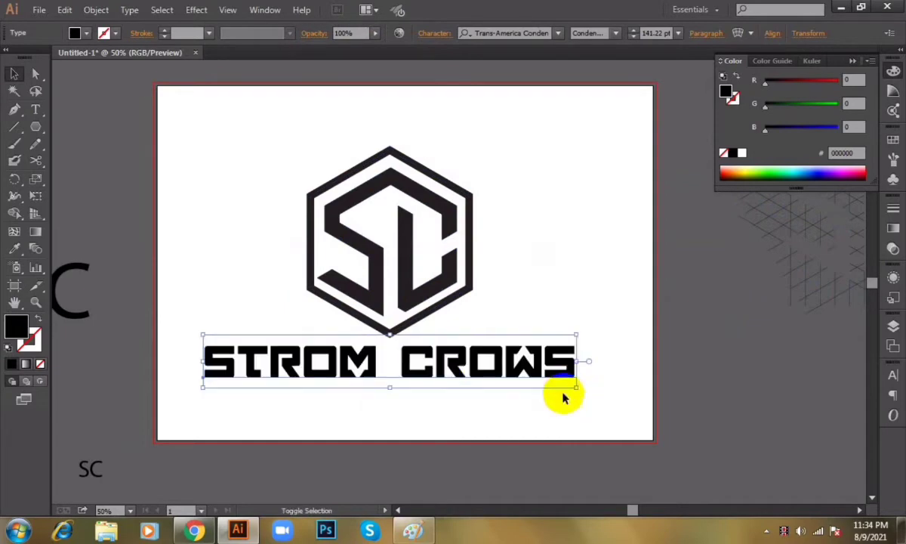
Scale the hexagon and SC lettering down slightly together around their centre.
{"action": "key", "text": "ctrl+plus"}
{"action": "key", "text": "ctrl+minus"}
{"action": "left_click_drag", "start_coordinate": [259, 162], "coordinate": [469, 335]}
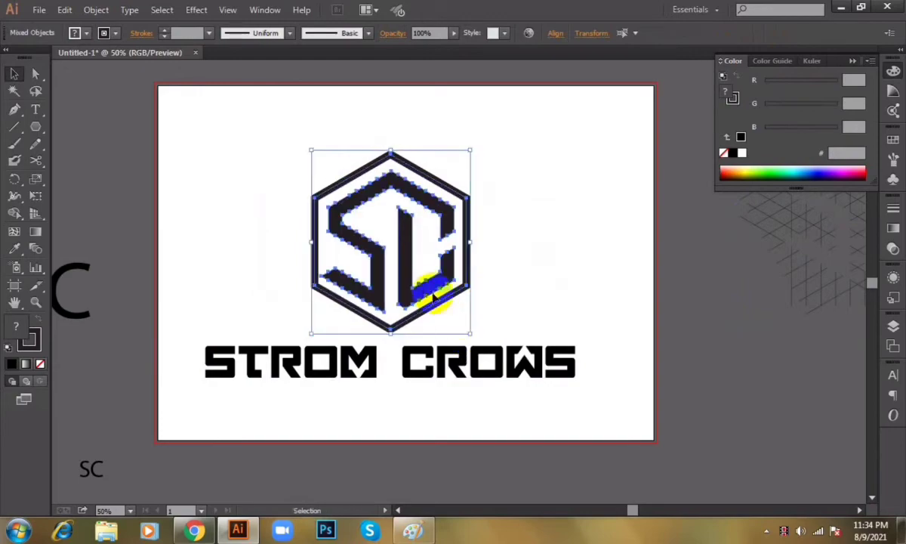
{"action": "left_click", "coordinate": [486, 240]}
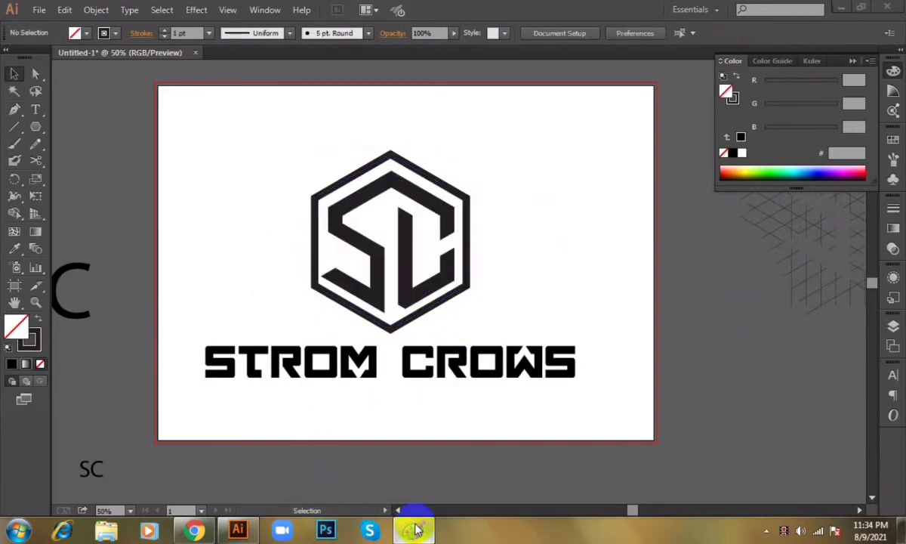
Switch to Paint, review the client's chat brief and the sample shield logo, and return to Illustrator.
{"action": "left_click", "coordinate": [413, 531]}
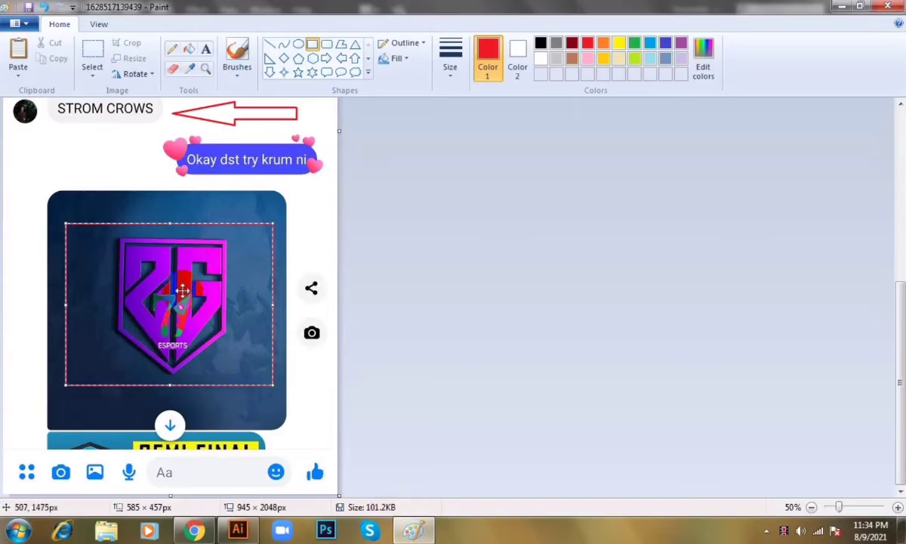
{"action": "left_click_drag", "start_coordinate": [208, 291], "coordinate": [164, 312]}
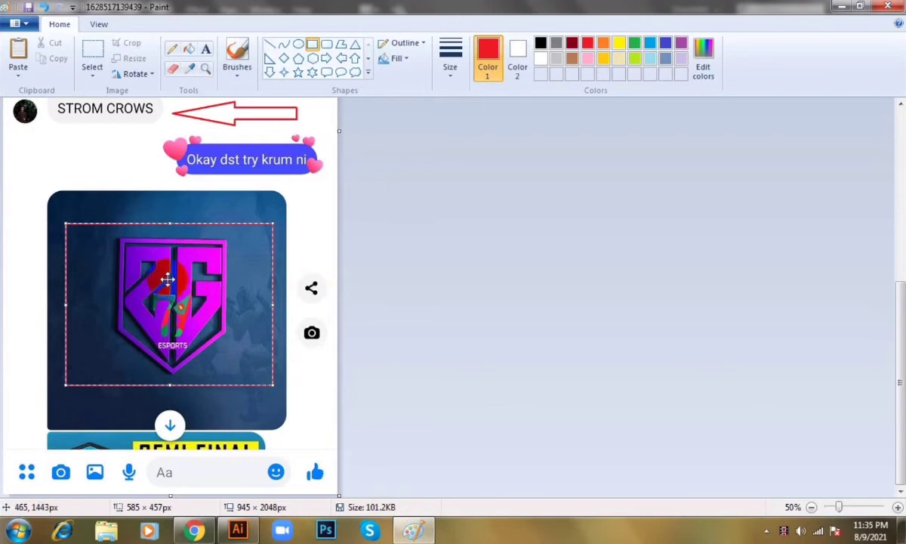
{"action": "scroll", "coordinate": [196, 250], "scroll_direction": "up", "scroll_amount": 3}
{"action": "scroll", "coordinate": [287, 335], "scroll_direction": "up", "scroll_amount": 5}
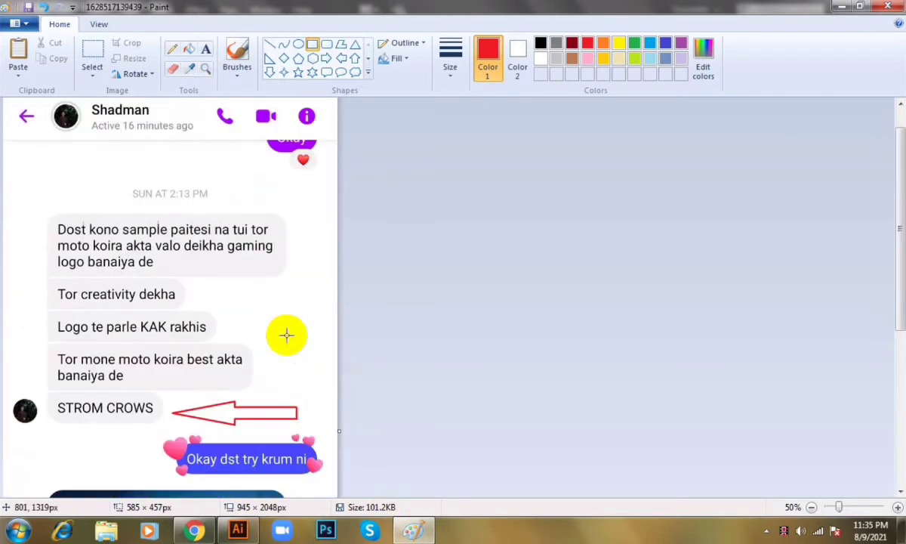
{"action": "scroll", "coordinate": [202, 323], "scroll_direction": "up", "scroll_amount": 1}
{"action": "scroll", "coordinate": [137, 376], "scroll_direction": "down", "scroll_amount": 5}
{"action": "scroll", "coordinate": [89, 321], "scroll_direction": "up", "scroll_amount": 6}
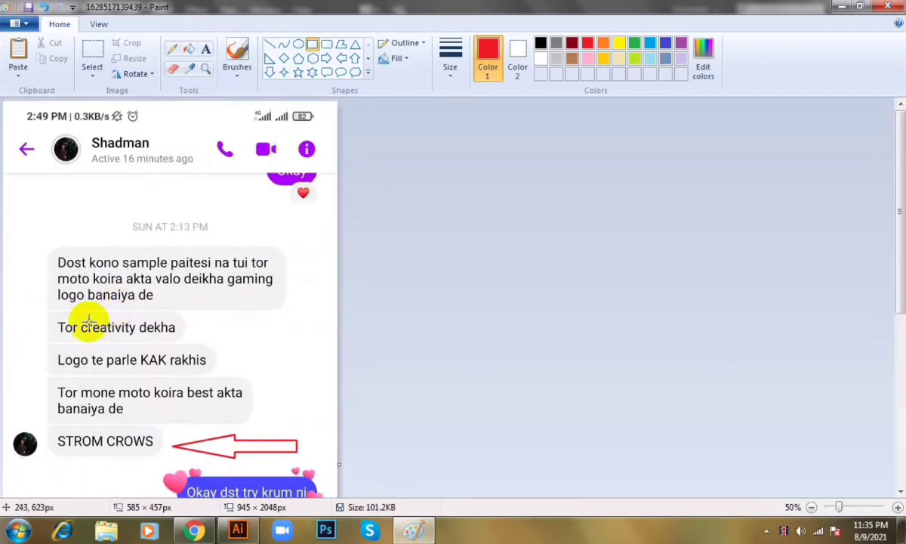
{"action": "left_click", "coordinate": [239, 531]}
{"action": "key", "text": "ctrl+equal"}
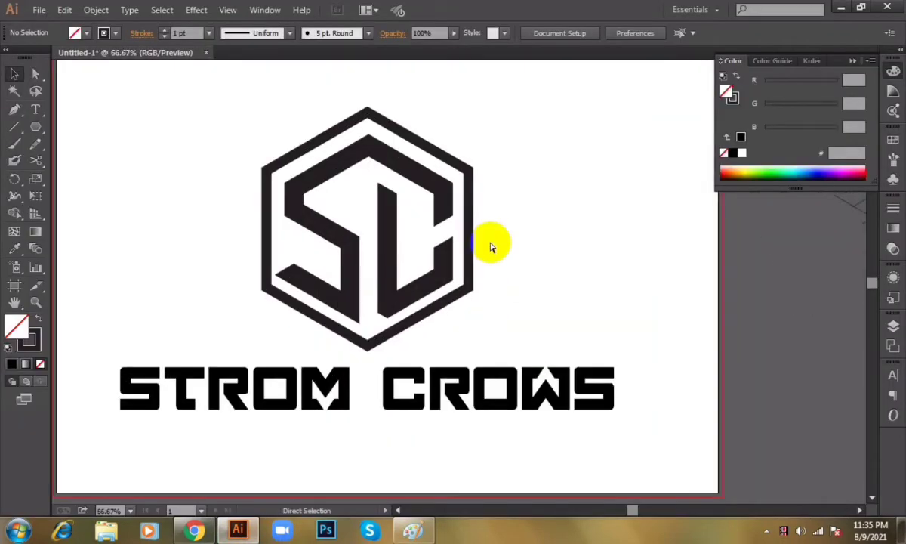
{"action": "key", "text": "ctrl+minus"}
{"action": "key", "text": "ctrl+minus"}
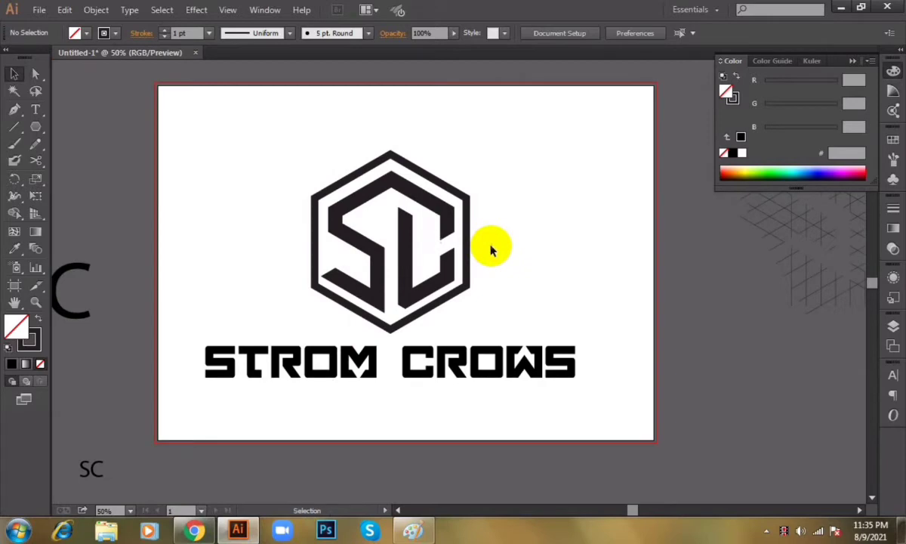
{"action": "key", "text": "ctrl+plus"}
{"action": "key", "text": "ctrl+minus"}
{"action": "left_click", "coordinate": [404, 373]}
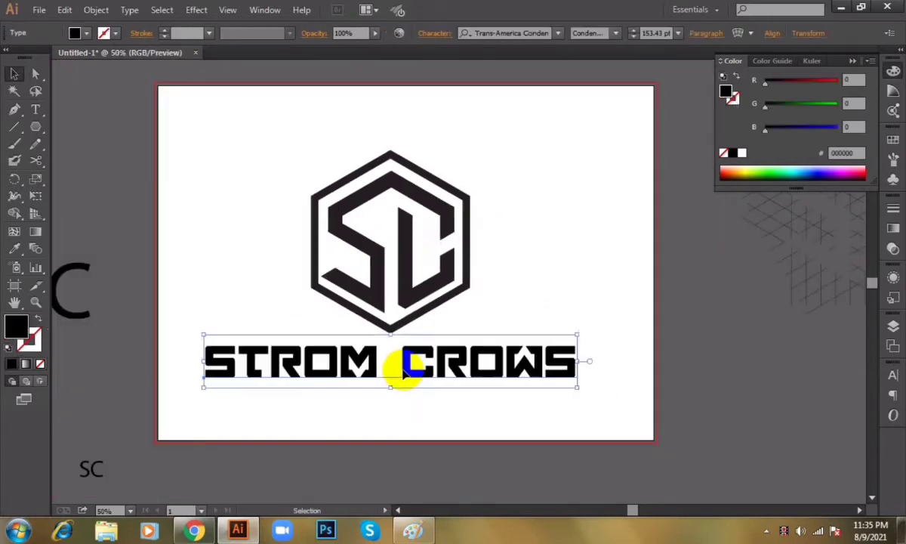
{"action": "left_click", "coordinate": [524, 280]}
{"action": "left_click", "coordinate": [459, 358]}
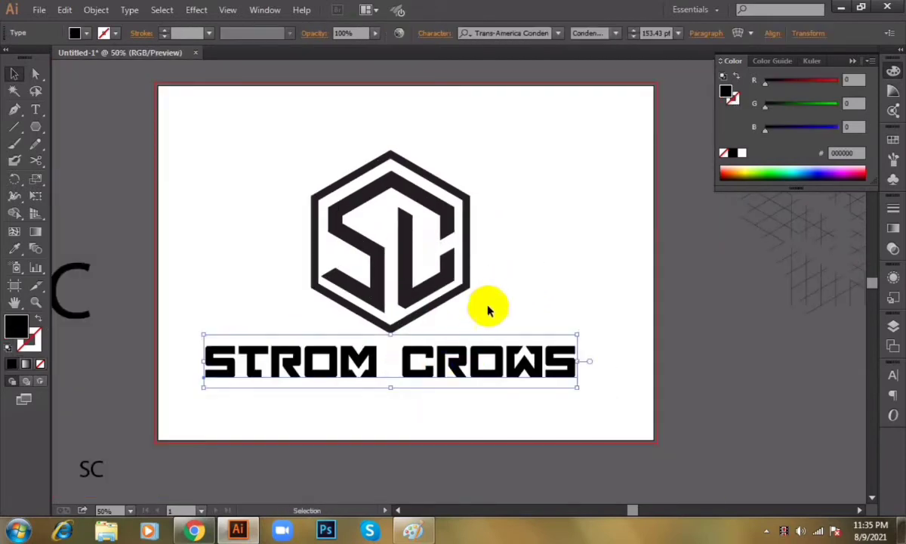
{"action": "key", "text": "ctrl+plus"}
{"action": "left_click", "coordinate": [462, 176]}
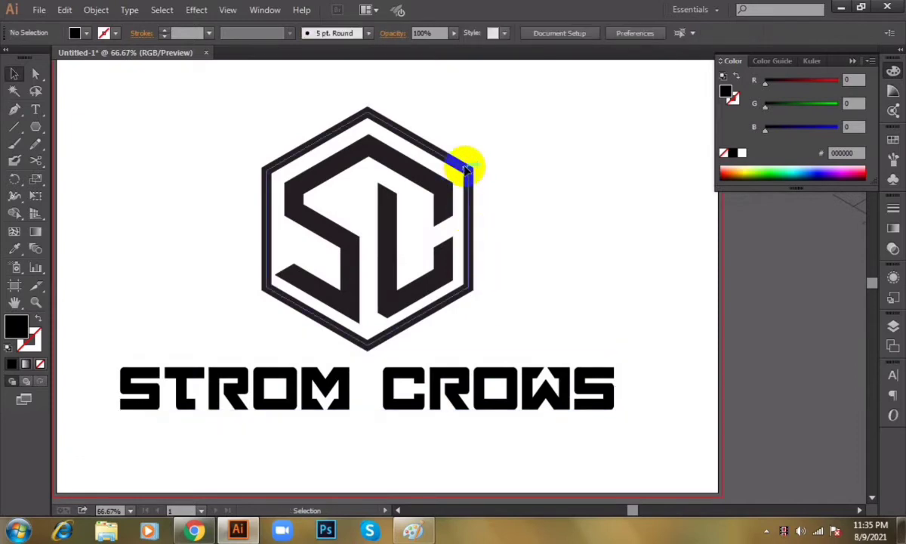
{"action": "left_click", "coordinate": [466, 169]}
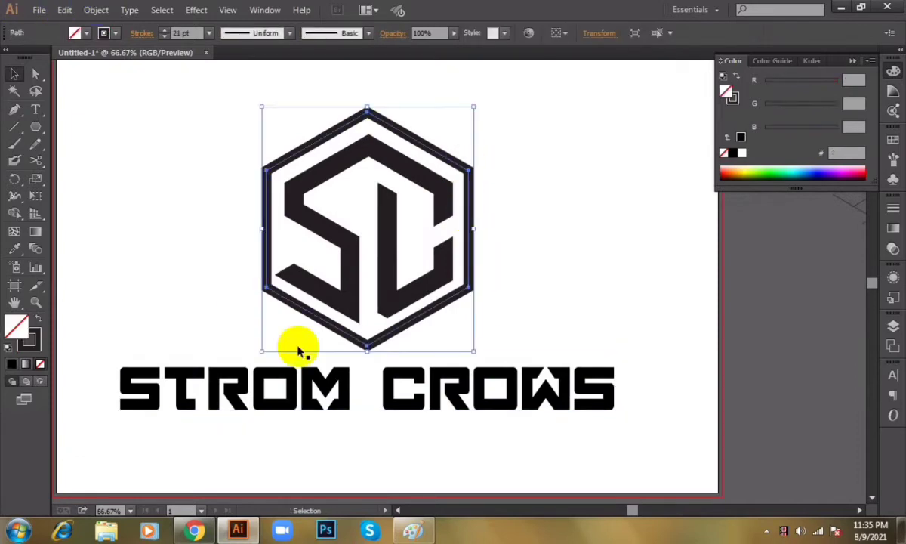
Convert the STROM CROWS text to outlines.
{"action": "left_click", "coordinate": [324, 364]}
{"action": "right_click", "coordinate": [324, 364]}
{"action": "left_click", "coordinate": [393, 306]}
{"action": "left_click", "coordinate": [506, 243]}
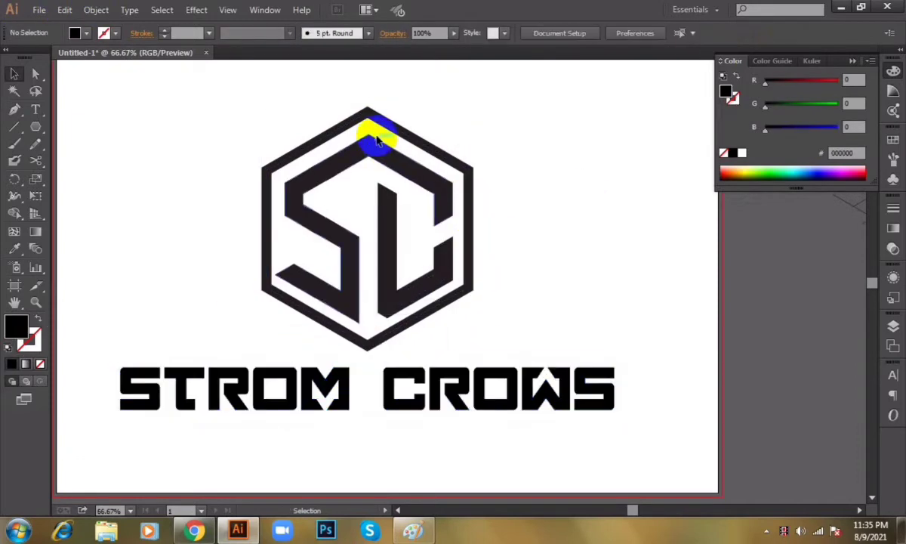
Expand the hexagon frame's stroke into a filled shape.
{"action": "left_click", "coordinate": [366, 111]}
{"action": "left_click", "coordinate": [92, 9]}
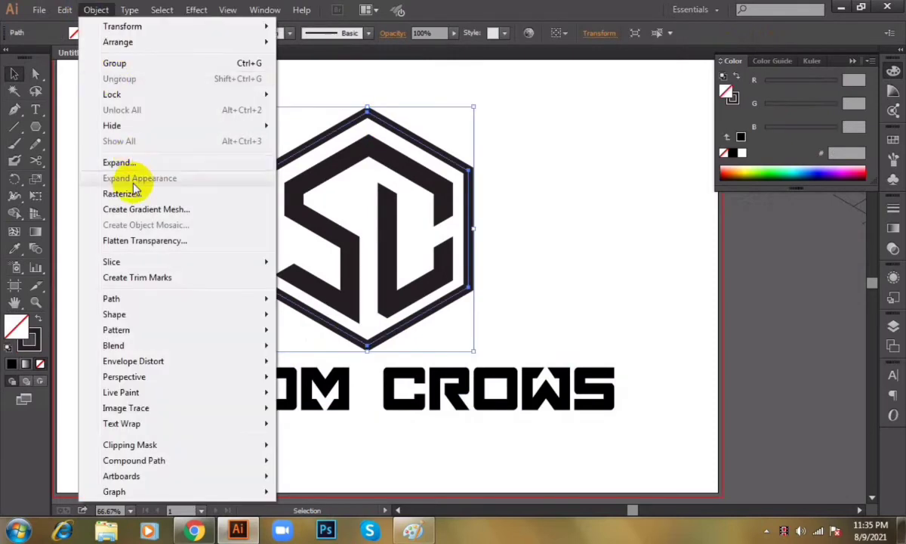
{"action": "left_click", "coordinate": [130, 164]}
{"action": "left_click", "coordinate": [425, 345]}
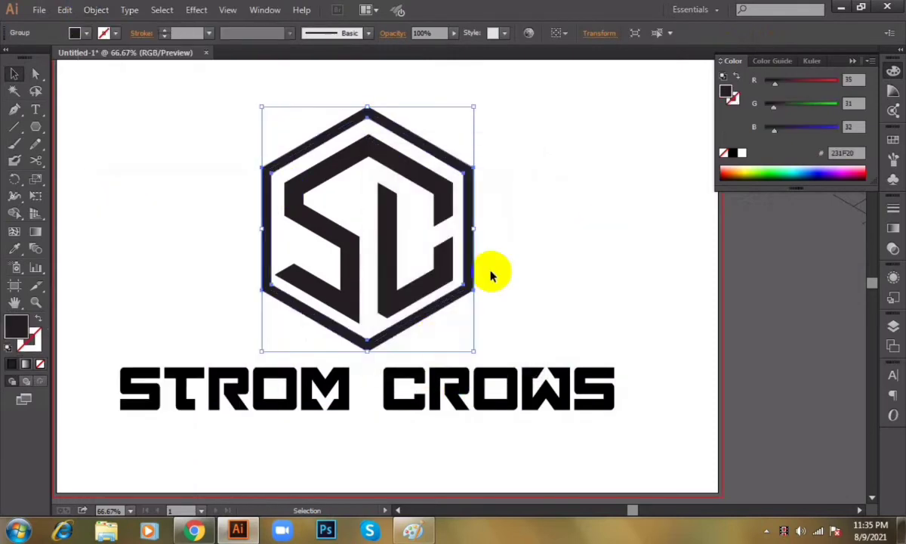
{"action": "left_click", "coordinate": [566, 238]}
Align the hexagon frame and the SC lettering to each other's horizontal and vertical centres.
{"action": "left_click_drag", "start_coordinate": [472, 136], "coordinate": [231, 243]}
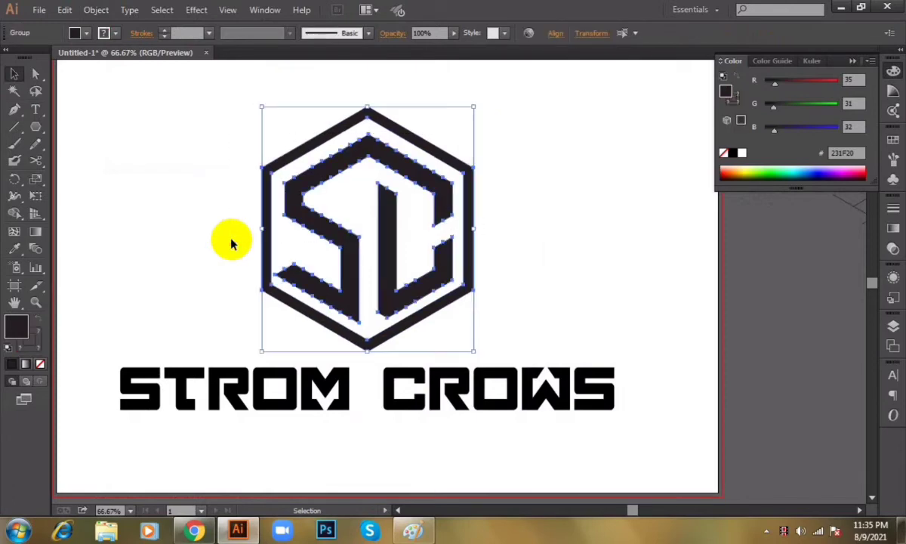
{"action": "left_click", "coordinate": [556, 34]}
{"action": "left_click", "coordinate": [439, 73]}
{"action": "left_click", "coordinate": [531, 72]}
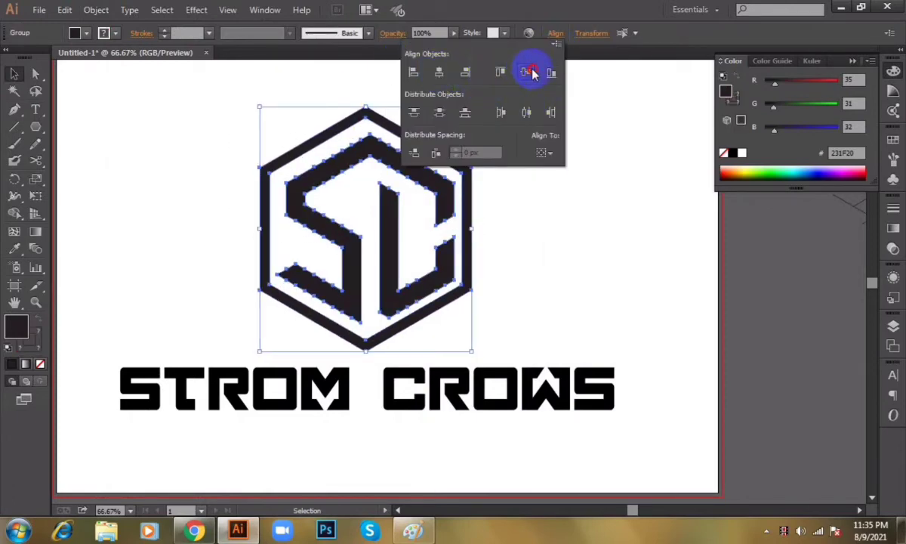
{"action": "left_click", "coordinate": [593, 208]}
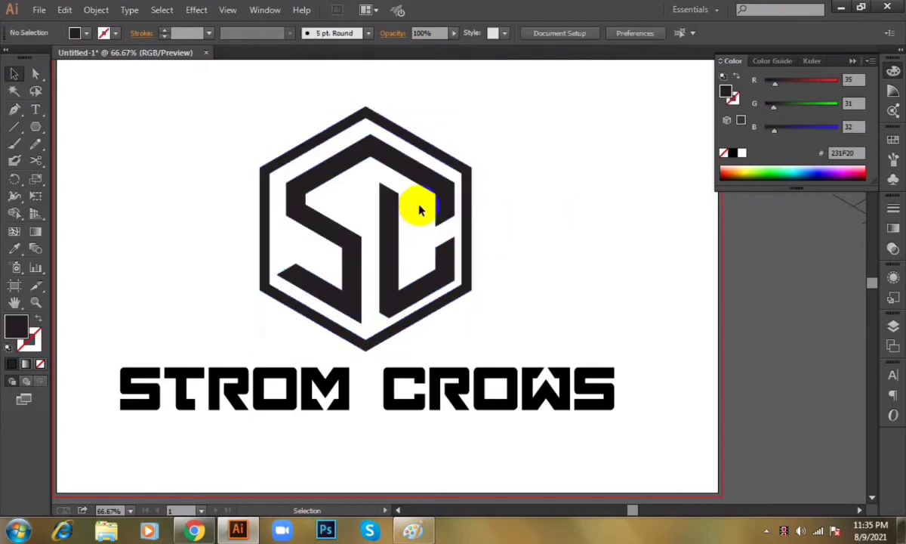
Nudge the SC lettering slightly to the left inside the hexagon frame.
{"action": "left_click", "coordinate": [393, 213]}
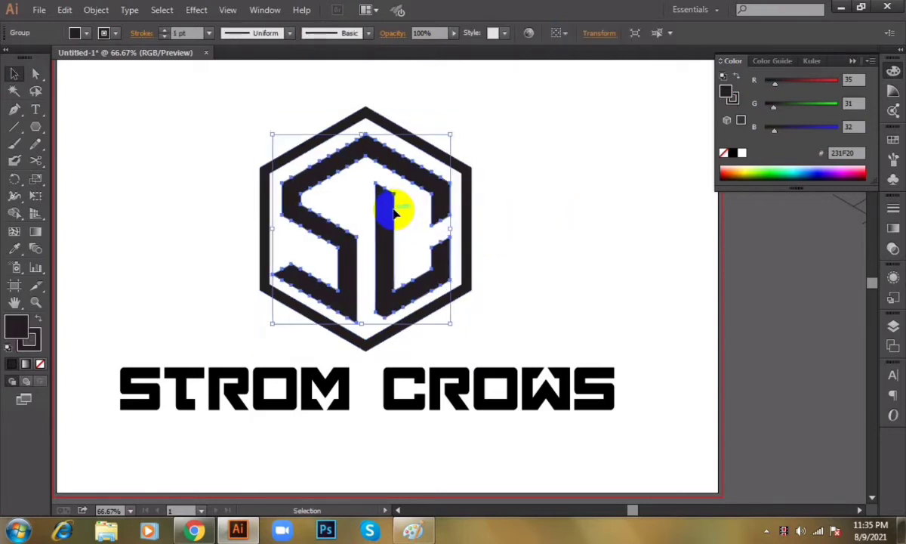
{"action": "left_click", "coordinate": [540, 208]}
{"action": "key", "text": "ctrl+minus"}
Enlarge the outlined STROM CROWS name slightly from its centre and move it up against the hexagon's lower tip.
{"action": "left_click", "coordinate": [404, 357]}
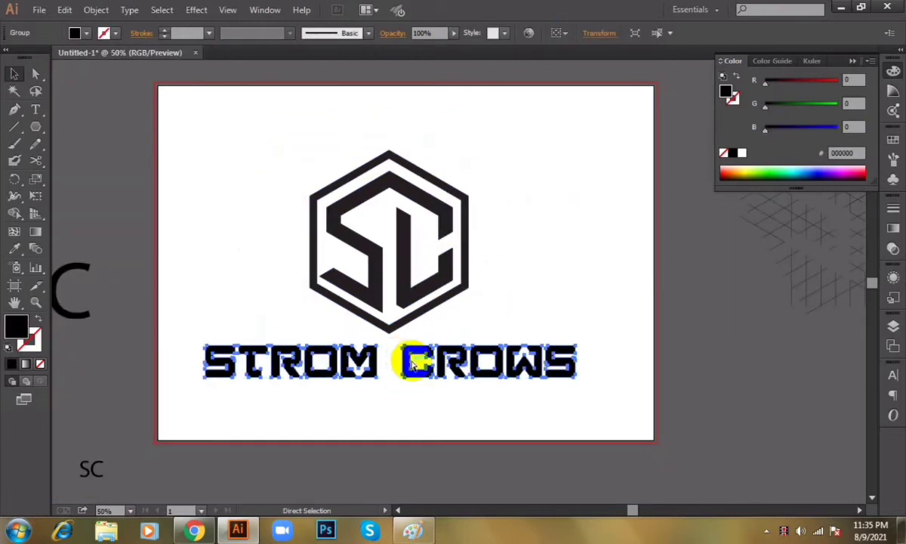
{"action": "left_click_drag", "start_coordinate": [575, 382], "coordinate": [581, 384]}
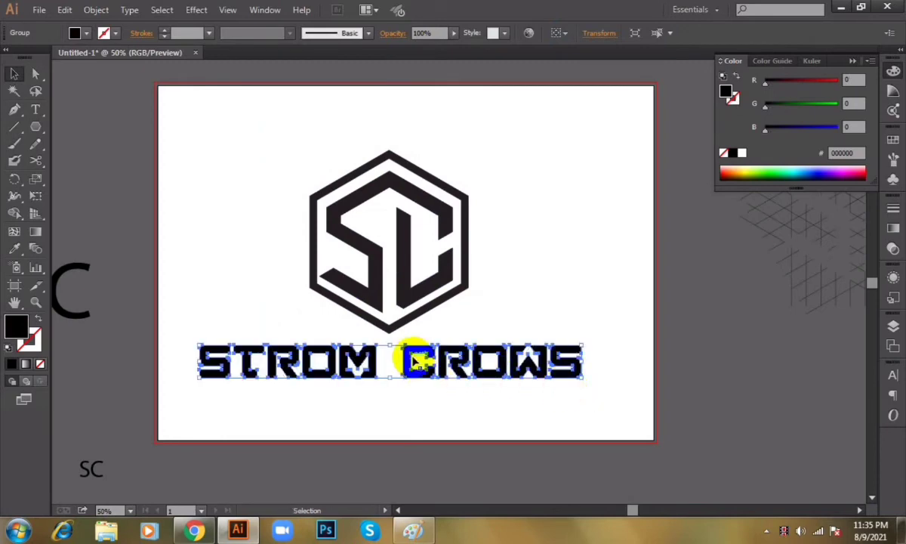
{"action": "left_click_drag", "start_coordinate": [410, 360], "coordinate": [414, 341]}
{"action": "key", "text": "shift+Left"}
{"action": "key", "text": "shift+Right"}
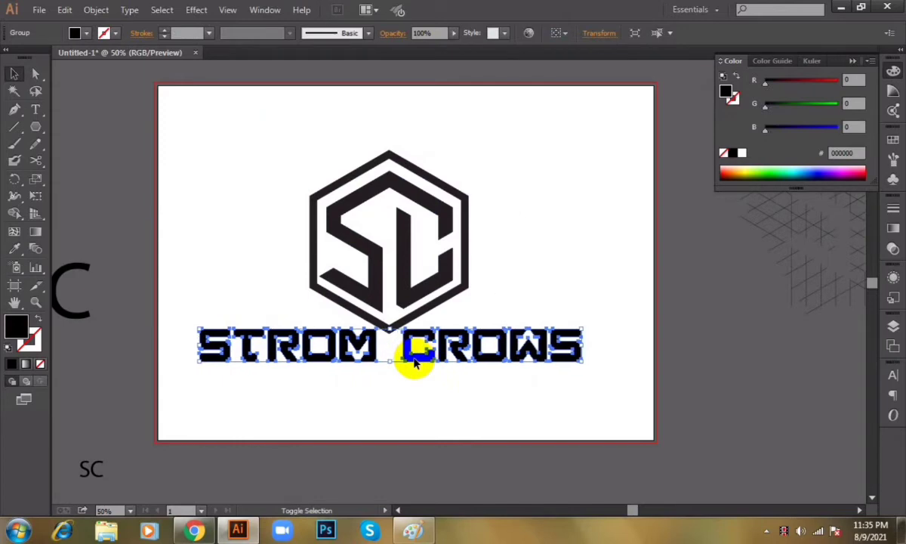
Move the STROM CROWS name slightly below the hexagon and fill the whole logo with the Orange, Yellow gradient.
{"action": "key", "text": "shift+Down"}
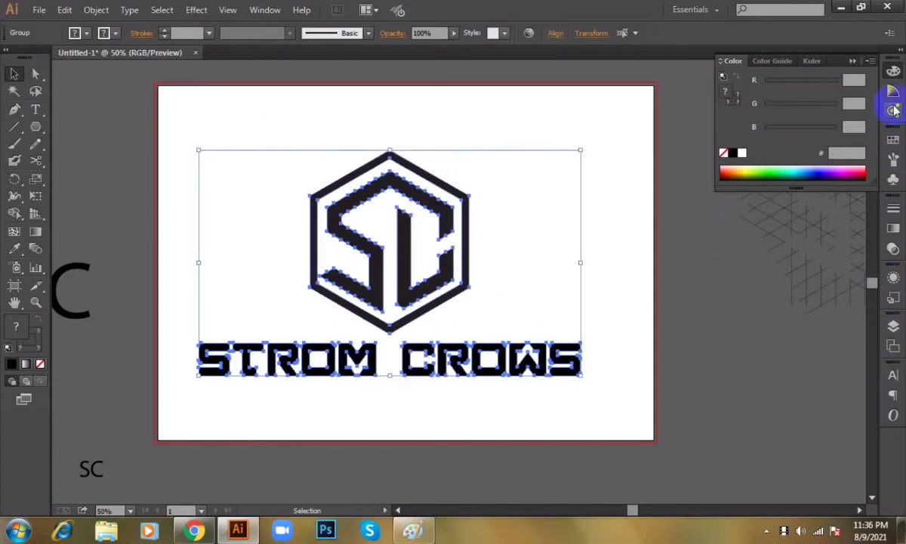
{"action": "left_click", "coordinate": [893, 232]}
{"action": "left_click", "coordinate": [732, 220]}
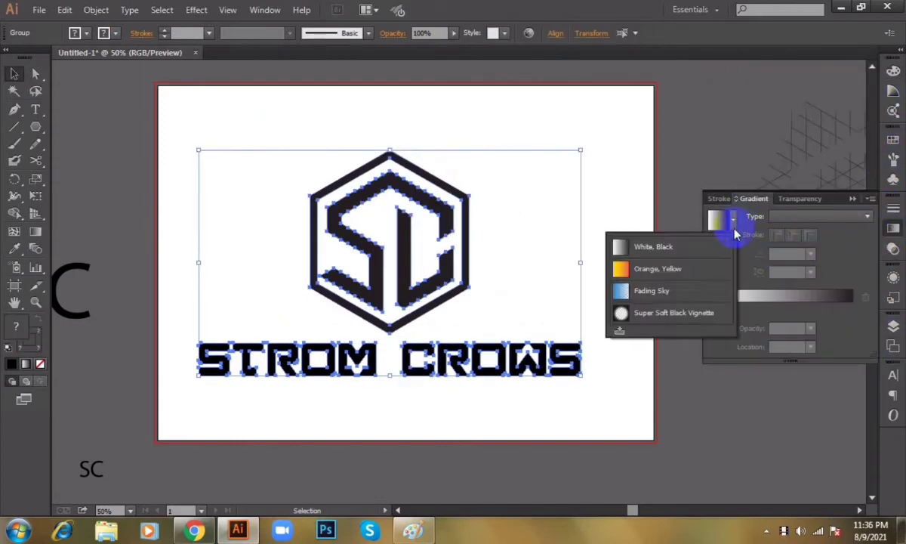
{"action": "left_click", "coordinate": [678, 263]}
{"action": "left_click", "coordinate": [549, 238]}
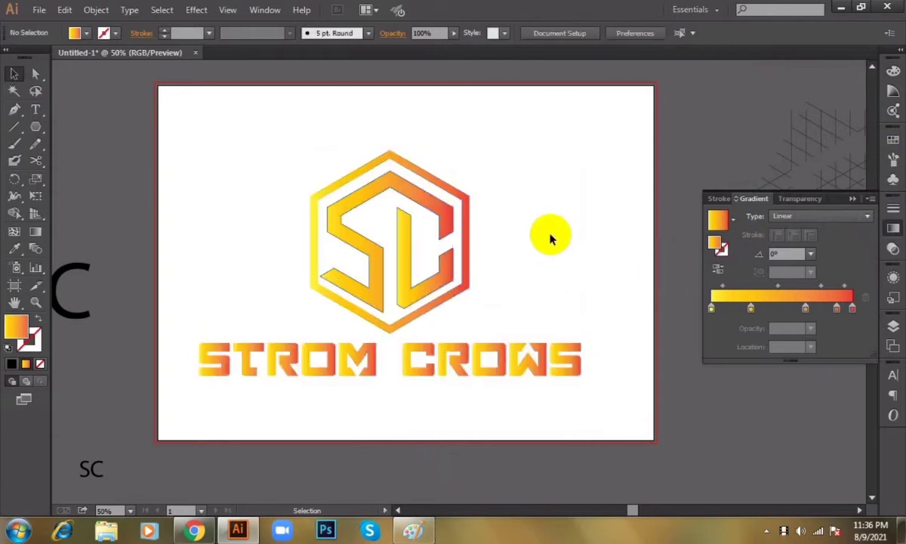
Ungroup the emblem so the hexagon frame and the SC lettering are separate.
{"action": "left_click", "coordinate": [388, 194]}
{"action": "right_click", "coordinate": [355, 187]}
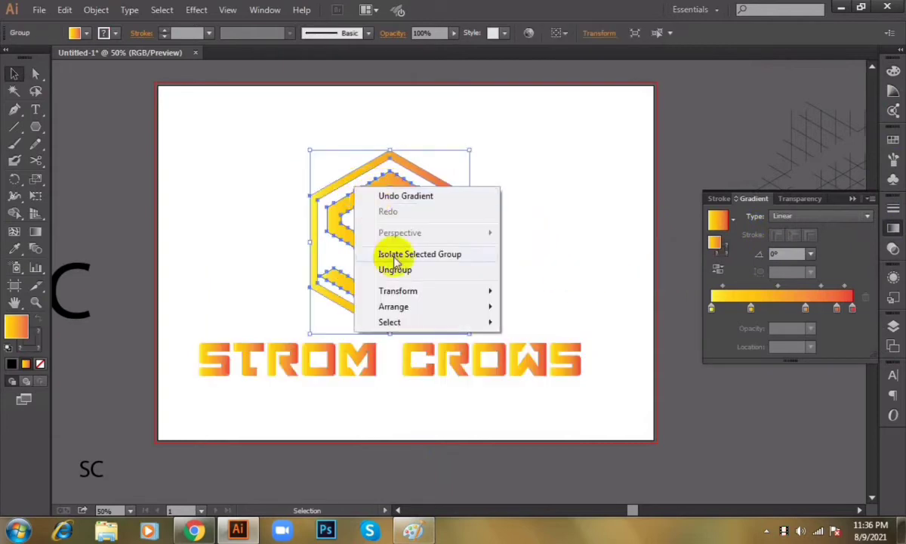
{"action": "left_click", "coordinate": [389, 272]}
{"action": "left_click", "coordinate": [492, 208]}
Remove the SC lettering's stroke while keeping its orange-yellow gradient fill.
{"action": "left_click", "coordinate": [364, 197]}
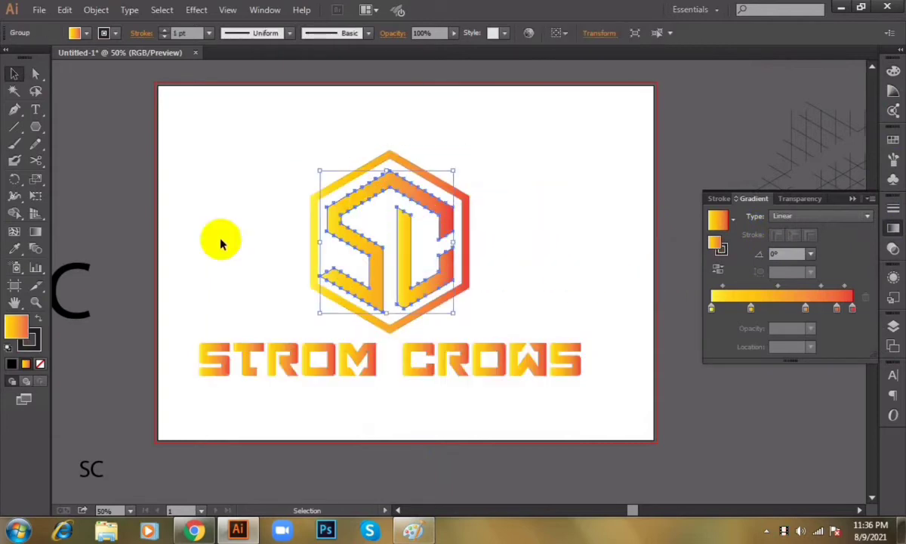
{"action": "left_click", "coordinate": [40, 365]}
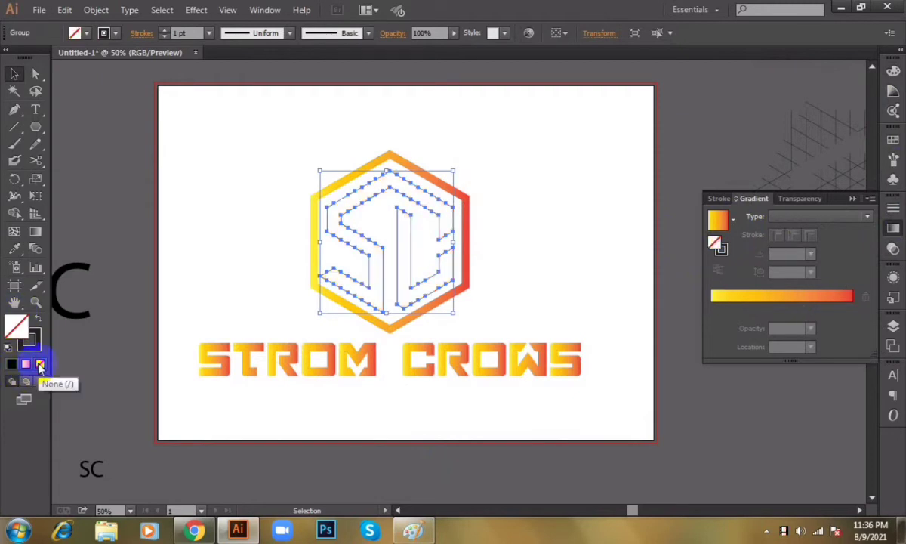
{"action": "left_click", "coordinate": [26, 365]}
{"action": "left_click", "coordinate": [29, 339]}
{"action": "left_click", "coordinate": [40, 364]}
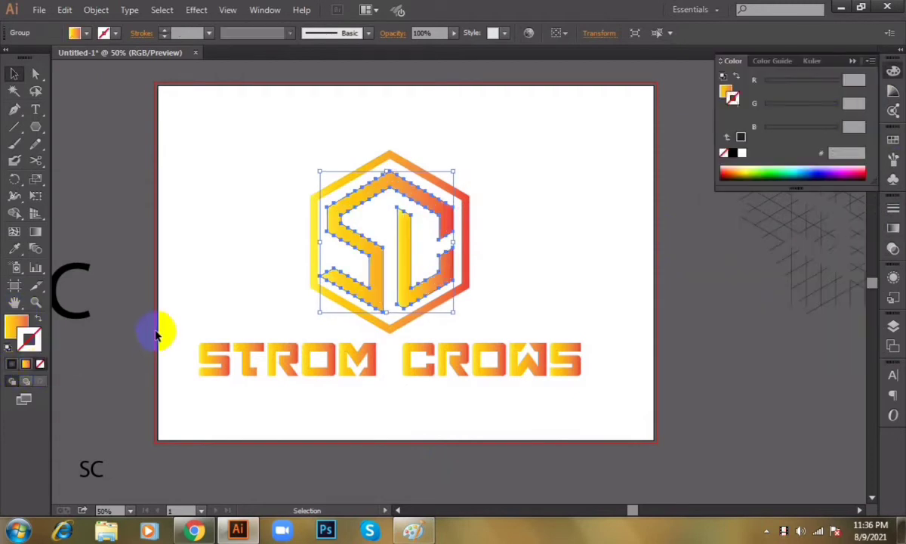
{"action": "left_click", "coordinate": [228, 230]}
Redraw the linear gradient as one continuous sweep across the emblem and name, rising from the name's lower left at about 30.7°.
{"action": "left_click_drag", "start_coordinate": [263, 158], "coordinate": [585, 422]}
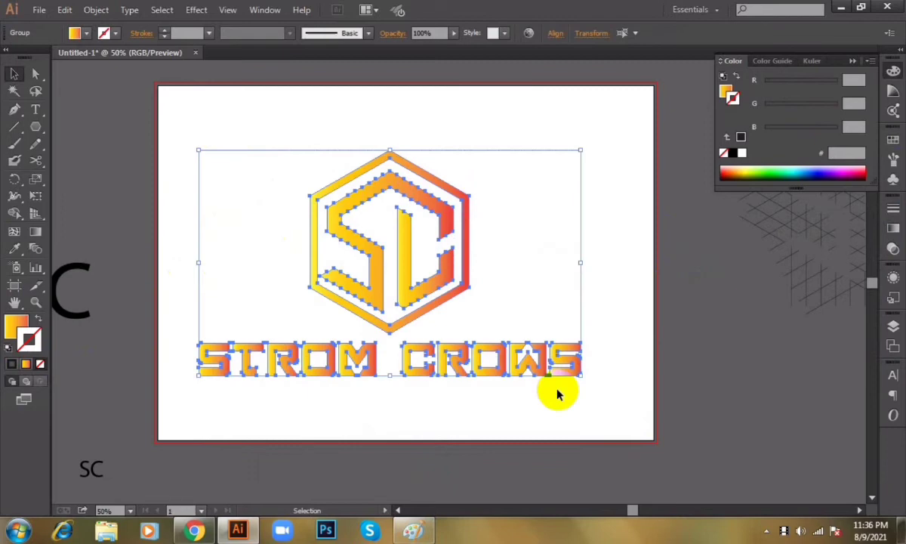
{"action": "left_click", "coordinate": [888, 230]}
{"action": "left_click", "coordinate": [715, 243]}
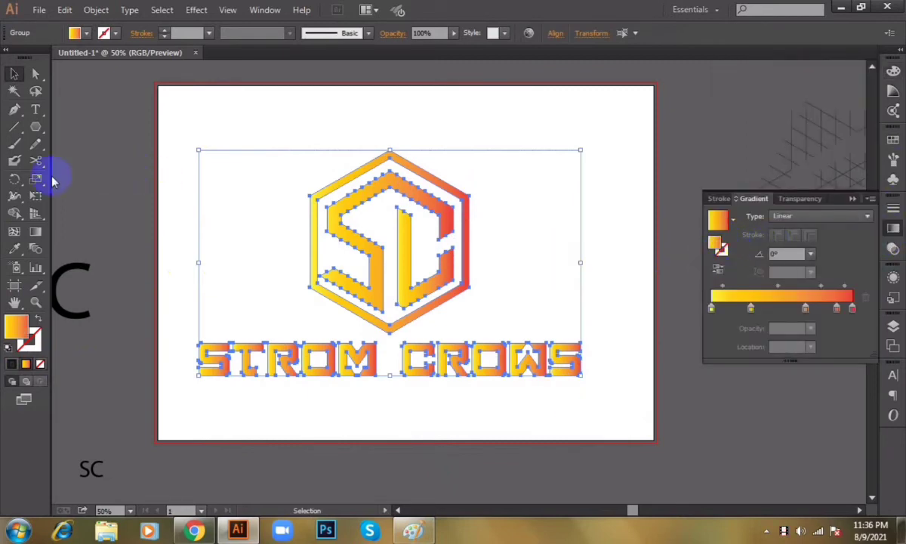
{"action": "left_click", "coordinate": [35, 228]}
{"action": "left_click_drag", "start_coordinate": [172, 380], "coordinate": [587, 334]}
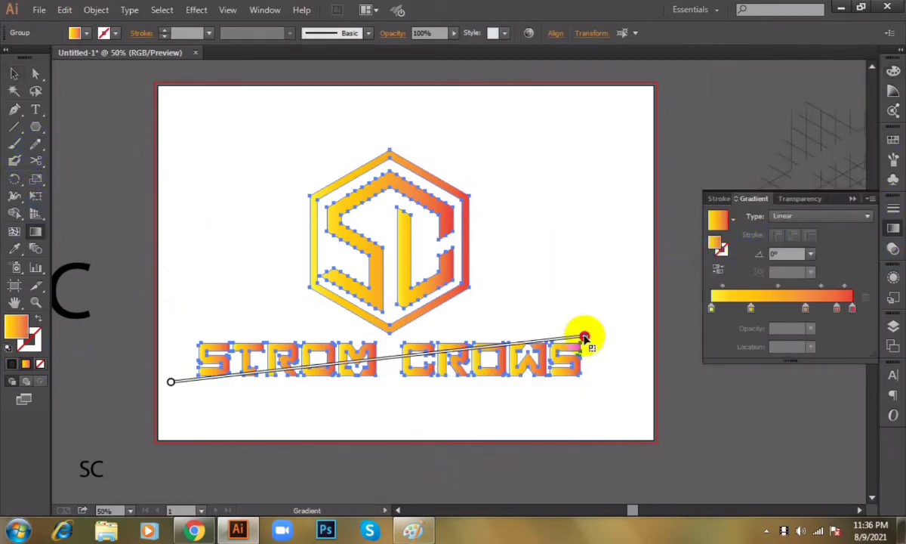
{"action": "left_click_drag", "start_coordinate": [242, 312], "coordinate": [560, 290]}
{"action": "left_click_drag", "start_coordinate": [271, 366], "coordinate": [562, 294]}
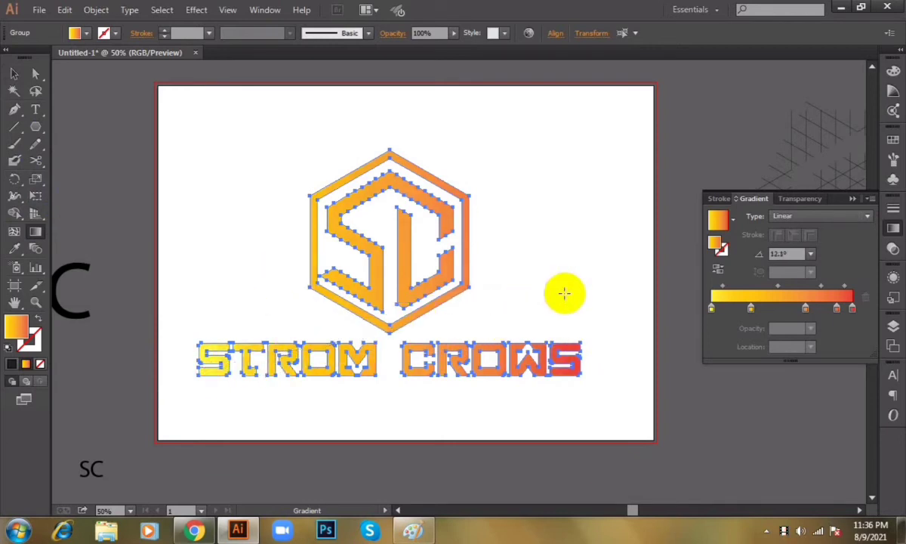
{"action": "left_click_drag", "start_coordinate": [195, 346], "coordinate": [596, 363]}
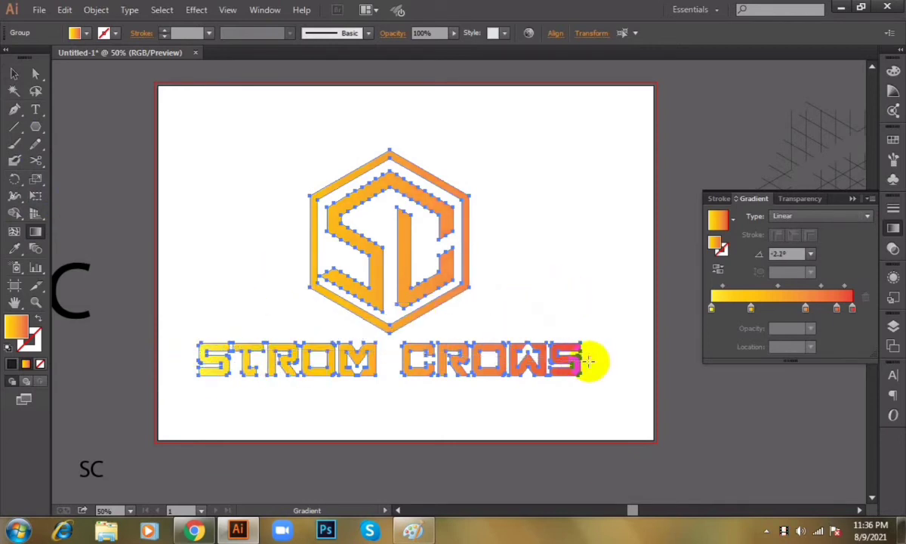
{"action": "left_click_drag", "start_coordinate": [198, 374], "coordinate": [447, 226]}
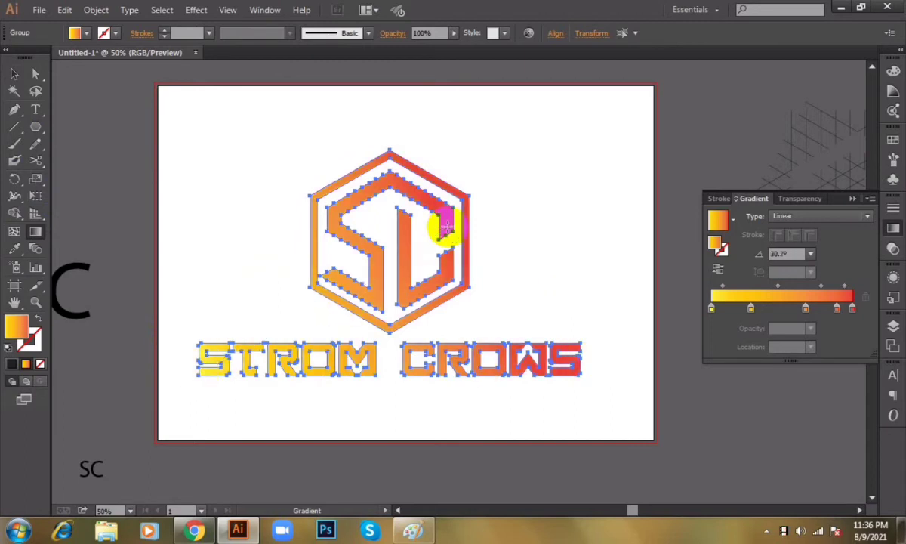
{"action": "key", "text": "v"}
{"action": "left_click", "coordinate": [594, 164]}
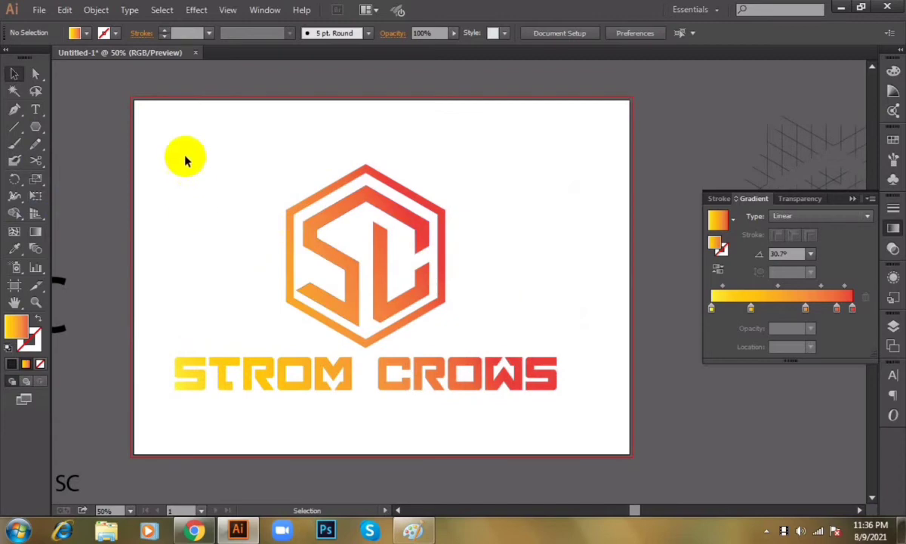
Look at the client's reference logo image in Paint and return to the Illustrator artwork.
{"action": "left_click_drag", "start_coordinate": [185, 157], "coordinate": [558, 423]}
{"action": "left_click", "coordinate": [592, 421]}
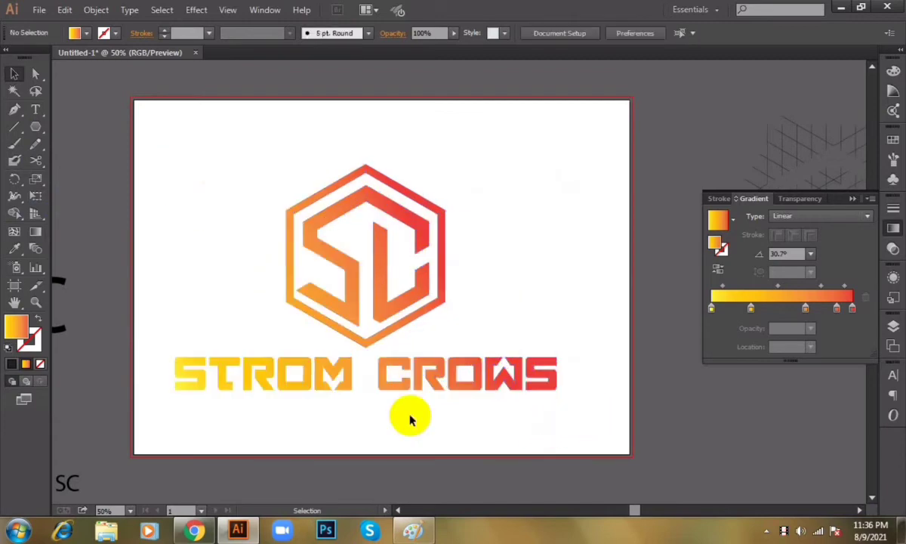
{"action": "left_click", "coordinate": [412, 531]}
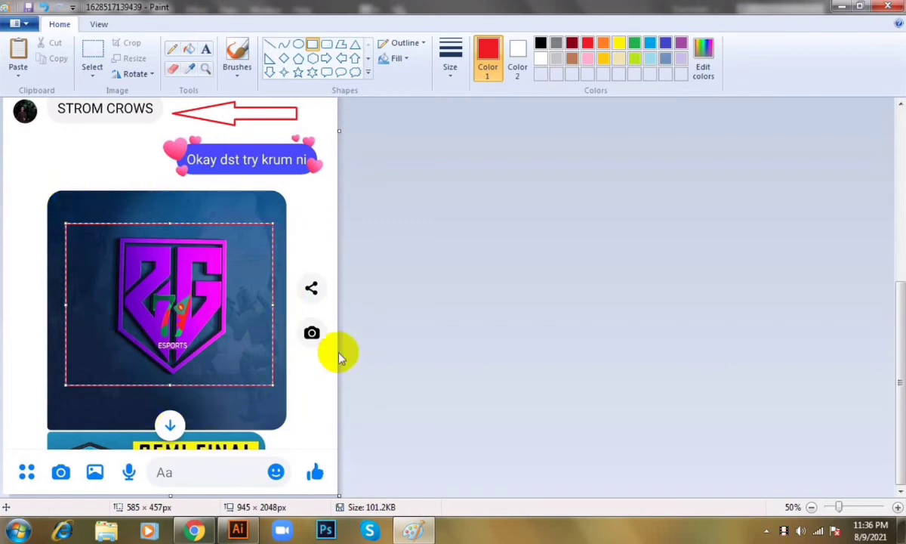
{"action": "left_click", "coordinate": [413, 532]}
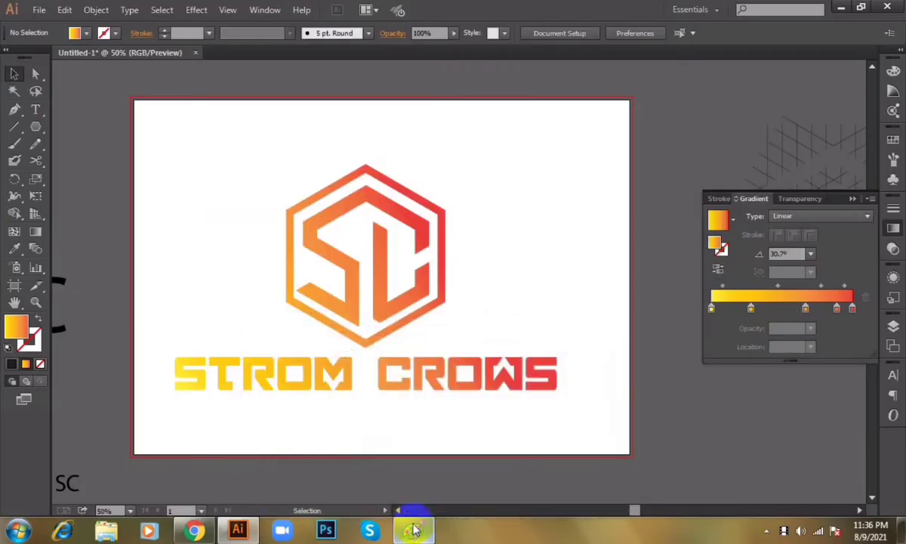
Copy the hexagon emblem together with the STROM CROWS name.
{"action": "left_click_drag", "start_coordinate": [187, 165], "coordinate": [622, 492]}
{"action": "left_click_drag", "start_coordinate": [621, 491], "coordinate": [621, 492]}
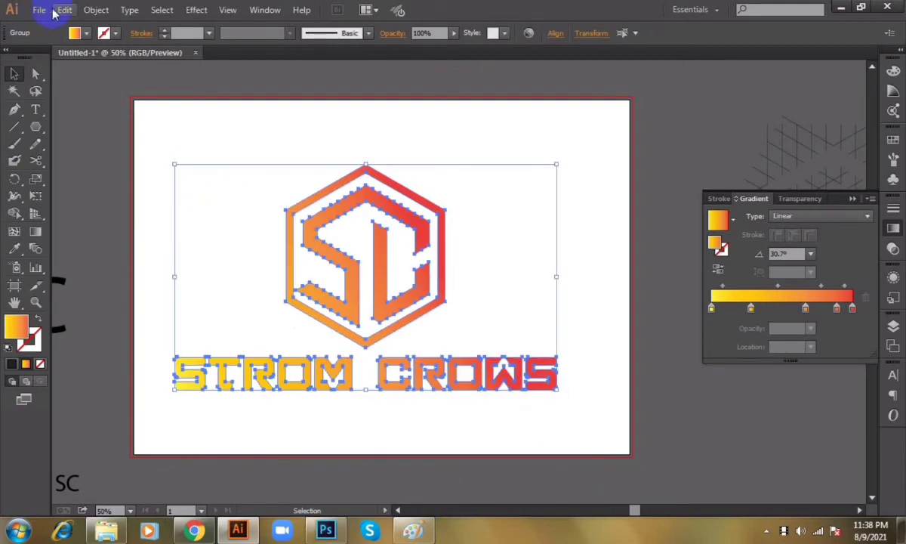
{"action": "left_click", "coordinate": [64, 10]}
{"action": "left_click", "coordinate": [90, 77]}
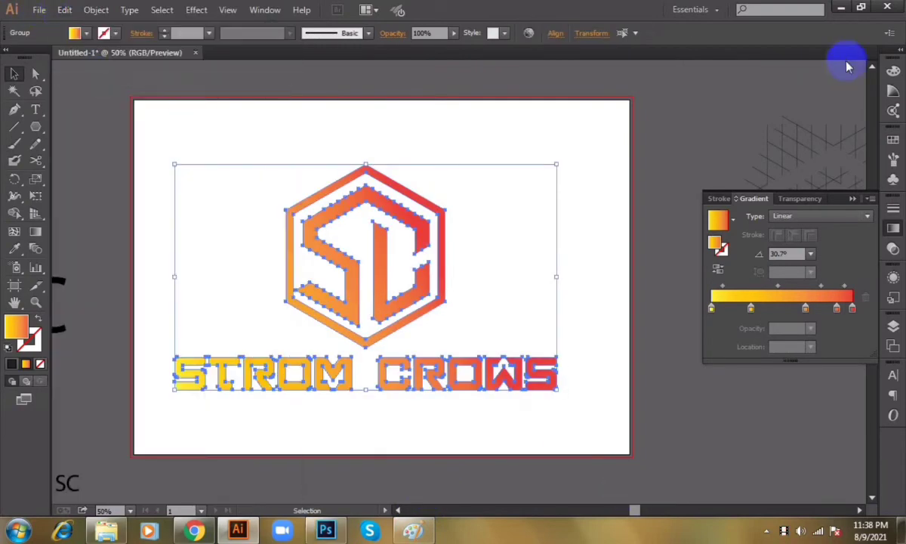
Move the 3d glass window logo mockup file beside the other mockups on the desktop and open it in Photoshop.
{"action": "left_click", "coordinate": [840, 7]}
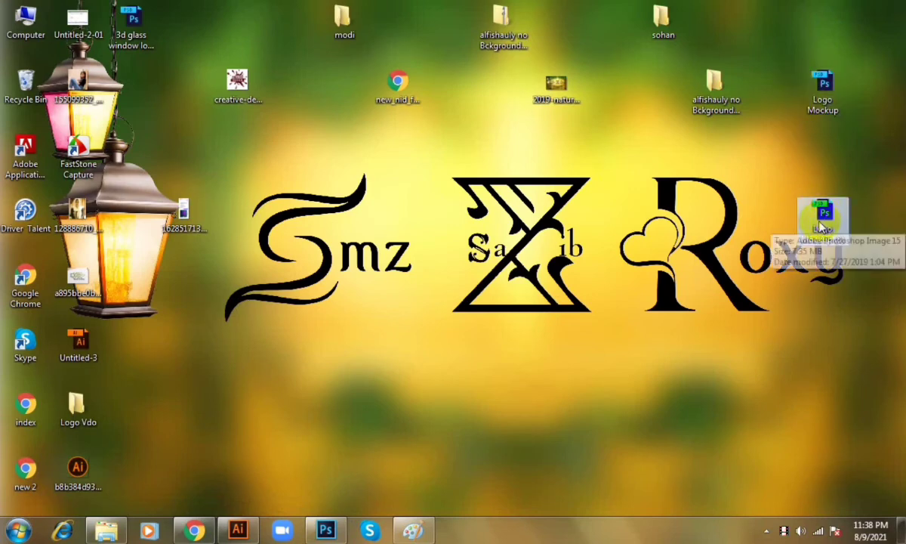
{"action": "left_click_drag", "start_coordinate": [130, 29], "coordinate": [802, 313]}
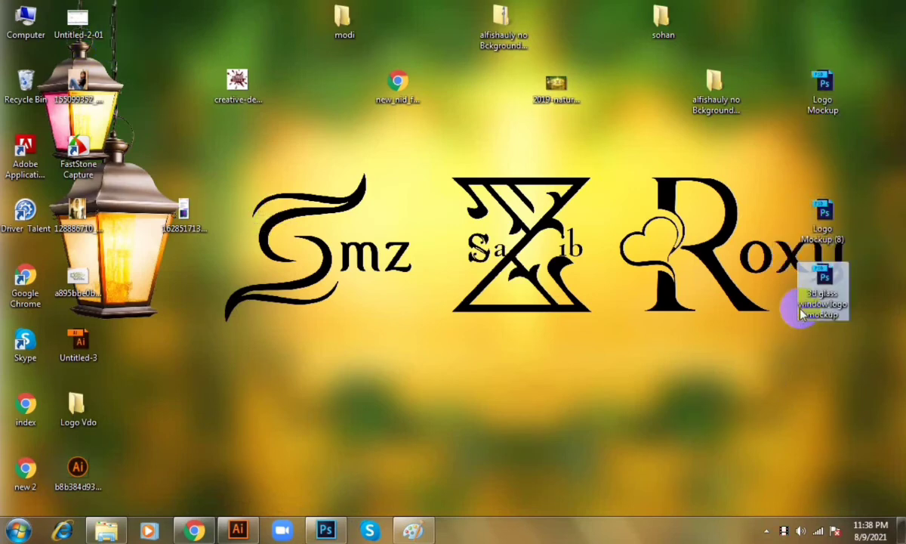
{"action": "double_click", "coordinate": [825, 293]}
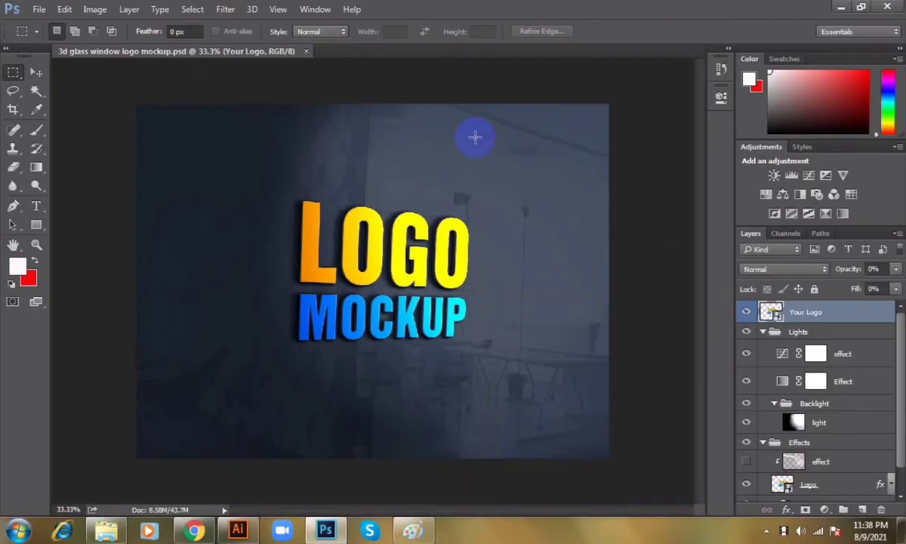
{"action": "key", "text": "ctrl+plus"}
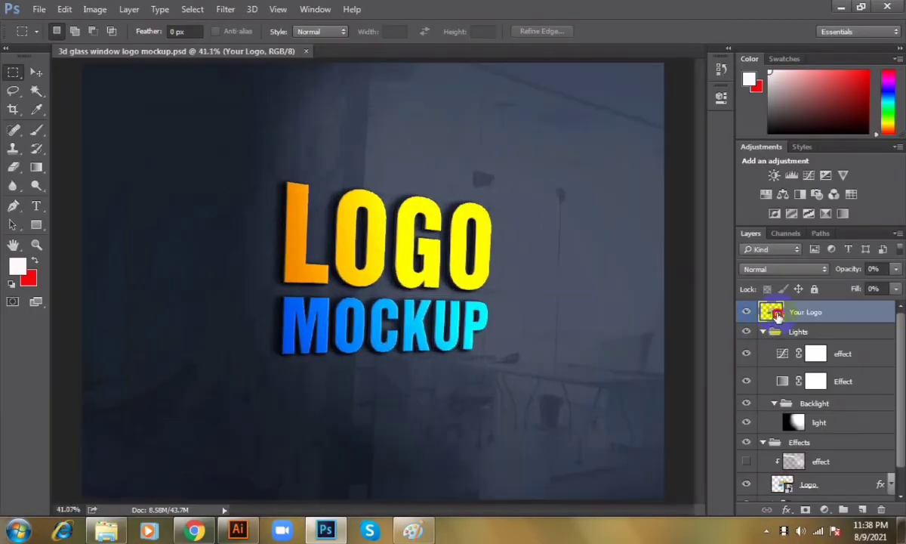
Replace the preview artwork inside the Your Logo smart object by hiding Preview logo and pasting the copied logo as a smart object.
{"action": "double_click", "coordinate": [771, 312]}
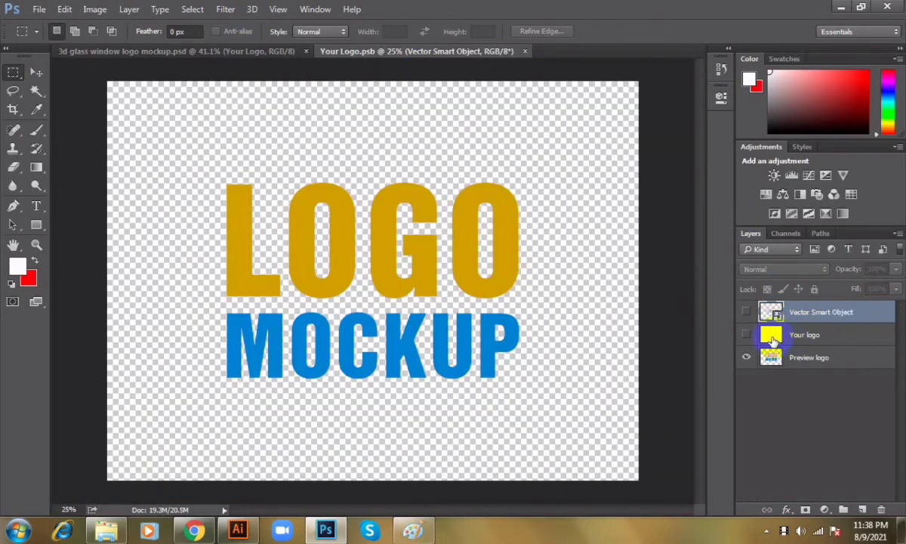
{"action": "left_click", "coordinate": [746, 359]}
{"action": "key", "text": "ctrl+v"}
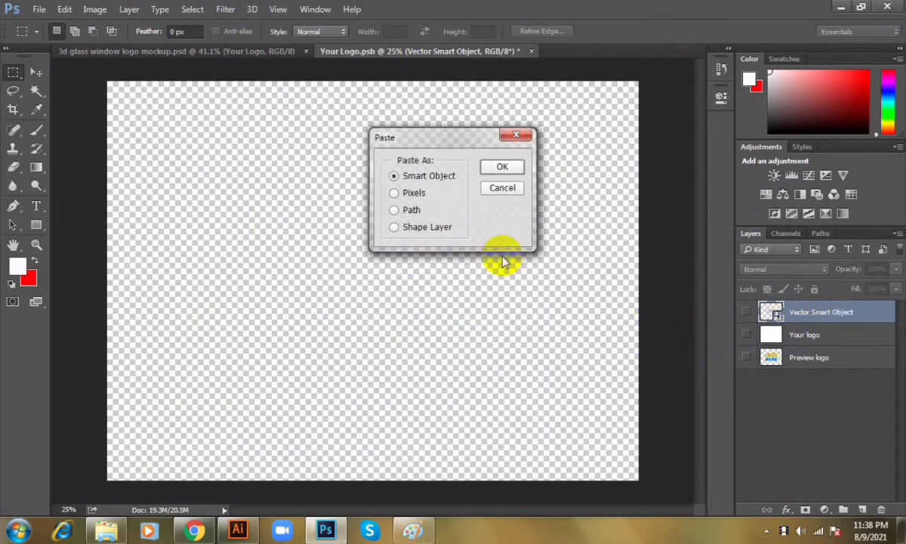
{"action": "key", "text": "Return"}
Scale the pasted logo from its centre to about 264% and save the Your Logo smart object.
{"action": "left_click_drag", "start_coordinate": [469, 338], "coordinate": [596, 471]}
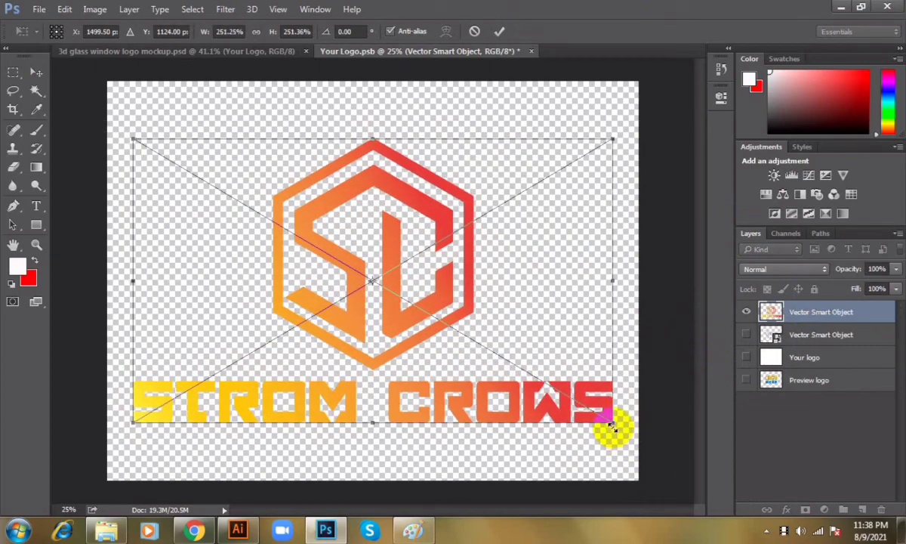
{"action": "left_click_drag", "start_coordinate": [612, 424], "coordinate": [621, 438]}
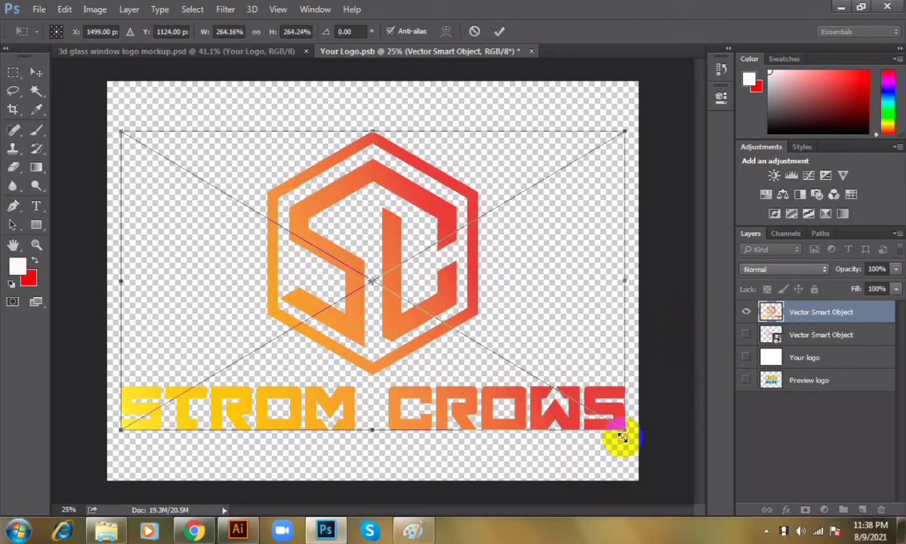
{"action": "key", "text": "Return"}
{"action": "key", "text": "ctrl+s"}
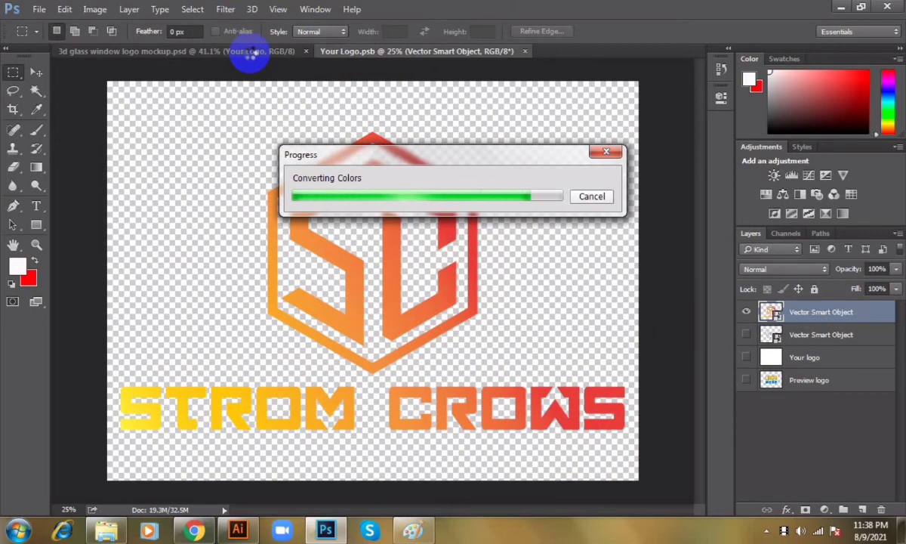
Examine how the STROM CROWS logo looks on the 3d glass window mockup, both close up and as a whole.
{"action": "left_click", "coordinate": [250, 52]}
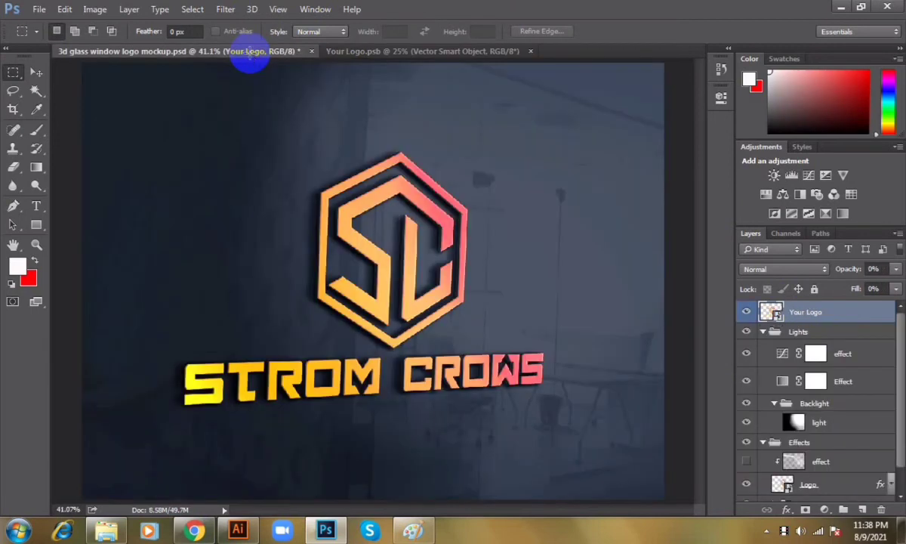
{"action": "scroll", "coordinate": [472, 237], "scroll_direction": "up", "scroll_amount": 3}
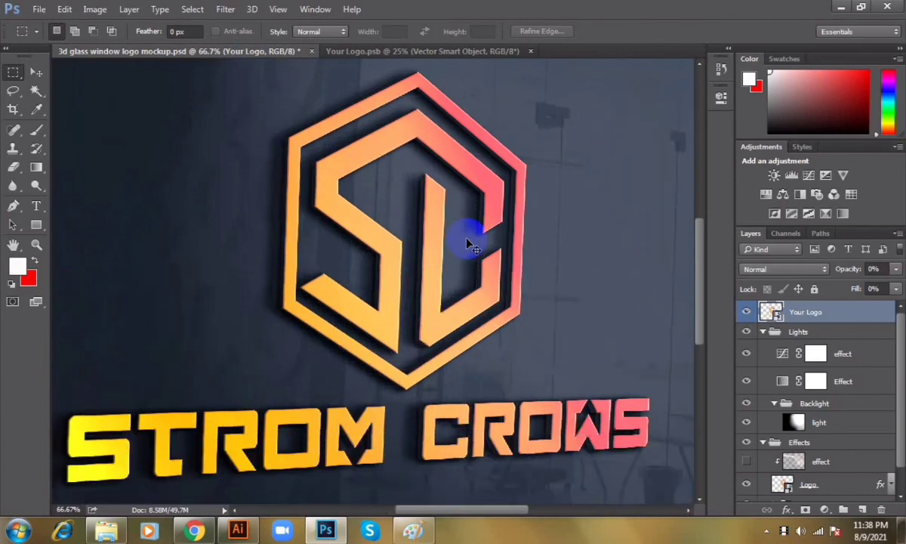
{"action": "scroll", "coordinate": [469, 243], "scroll_direction": "down", "scroll_amount": 1}
{"action": "scroll", "coordinate": [468, 244], "scroll_direction": "down", "scroll_amount": 1}
{"action": "scroll", "coordinate": [466, 243], "scroll_direction": "up", "scroll_amount": 1}
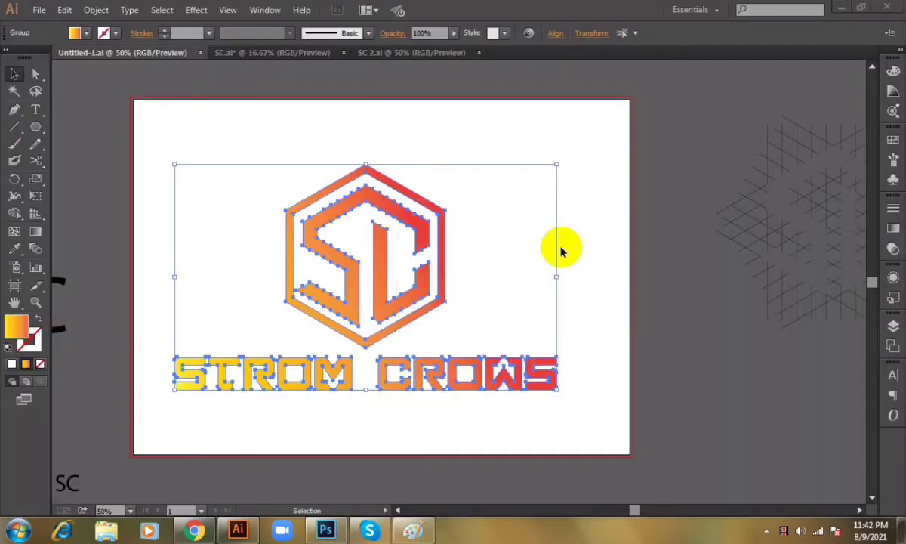
Review the gradient logo in Untitled-1.ai in Illustrator and the alternative skull-and-crows design in SC.ai.
{"action": "key", "text": "ctrl+plus"}
{"action": "key", "text": "ctrl+minus"}
{"action": "left_click", "coordinate": [563, 259]}
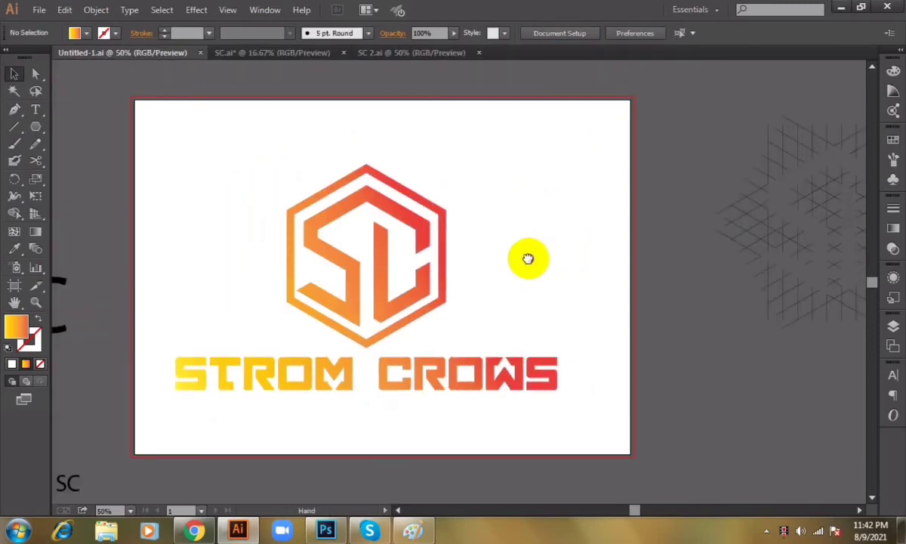
{"action": "left_click_drag", "start_coordinate": [528, 259], "coordinate": [547, 257]}
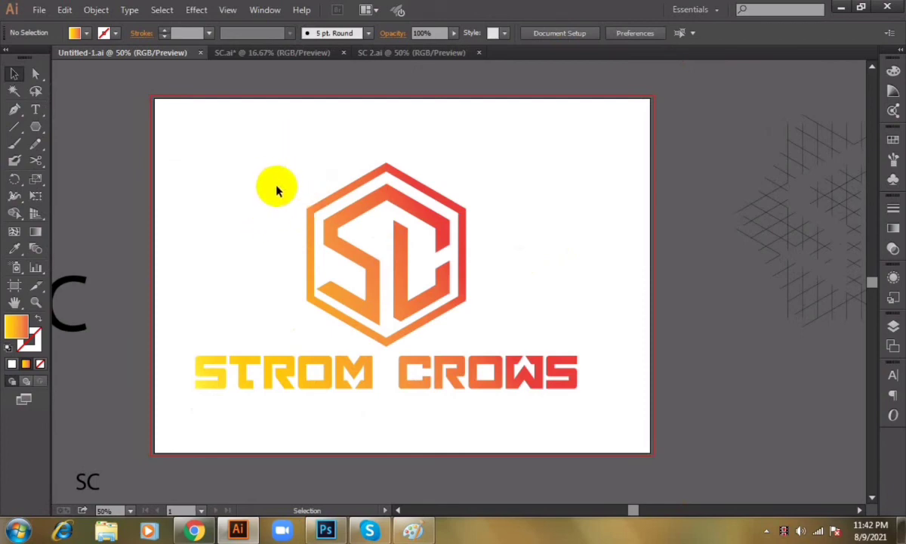
{"action": "key", "text": "ctrl+plus"}
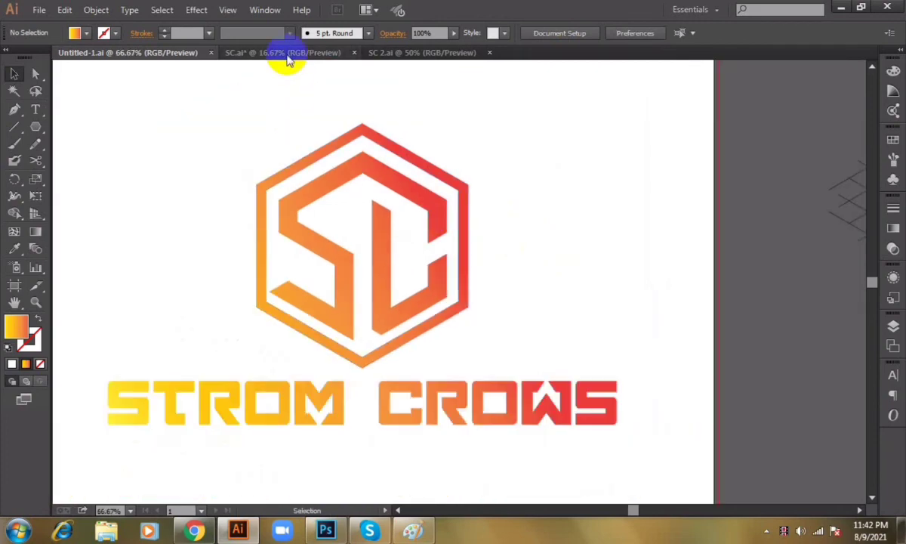
{"action": "left_click", "coordinate": [287, 55]}
{"action": "key", "text": "ctrl+plus"}
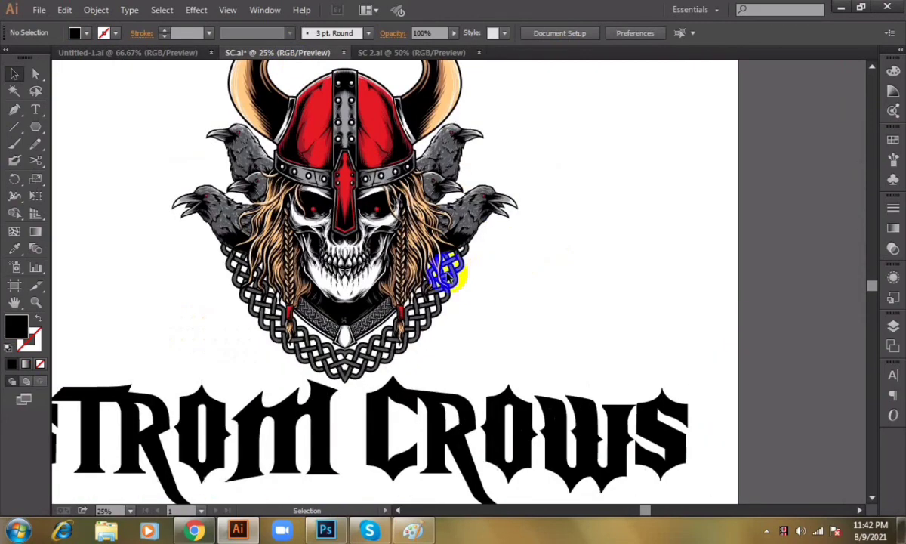
Examine the Viking skull artwork and STROM CROWS lettering in SC.ai and the crow-and-skull design in SC 2.ai.
{"action": "left_click_drag", "start_coordinate": [458, 249], "coordinate": [552, 245]}
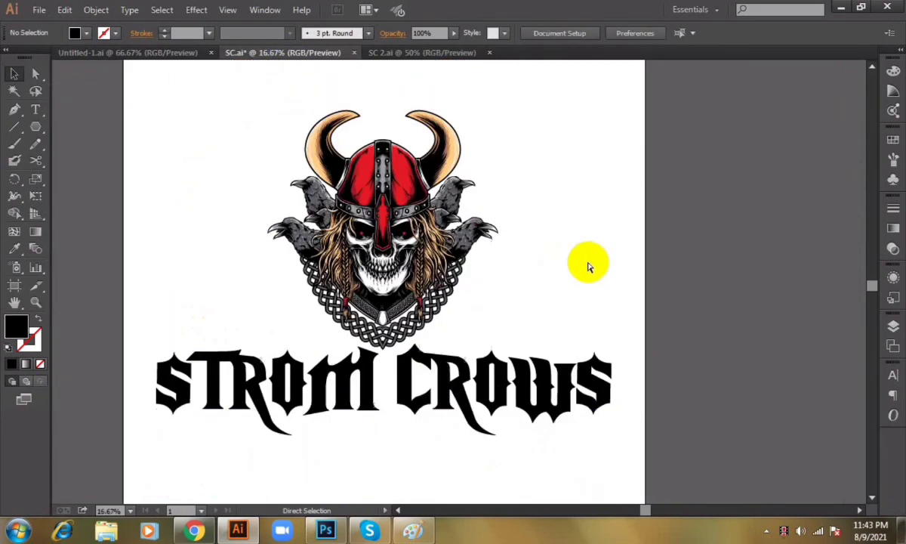
{"action": "left_click", "coordinate": [455, 368]}
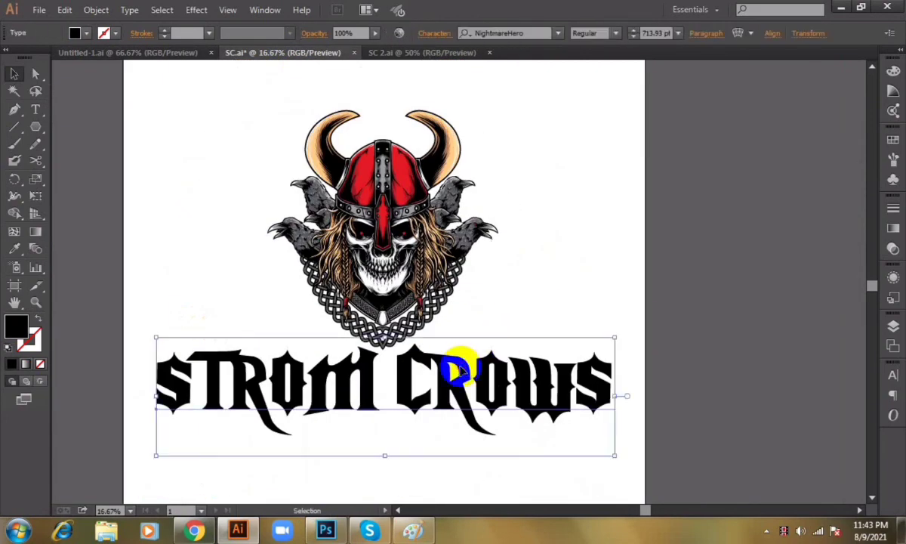
{"action": "left_click_drag", "start_coordinate": [458, 396], "coordinate": [461, 394]}
{"action": "left_click", "coordinate": [423, 54]}
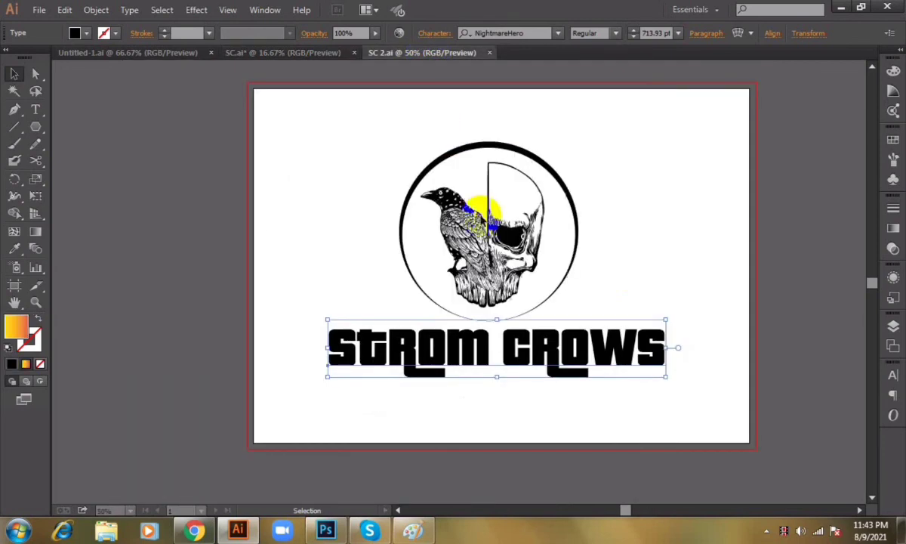
{"action": "key", "text": "ctrl+plus"}
{"action": "left_click", "coordinate": [642, 269]}
{"action": "key", "text": "ctrl+plus"}
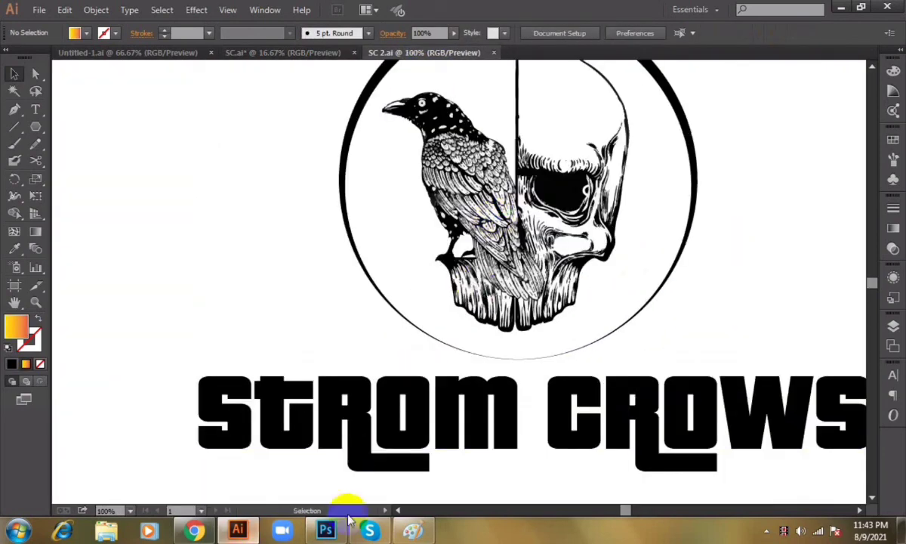
Check the chat brief in Paint, and return to Illustrator to compare the SC 2.ai design with the gradient logo in Untitled-1.ai.
{"action": "left_click", "coordinate": [413, 531]}
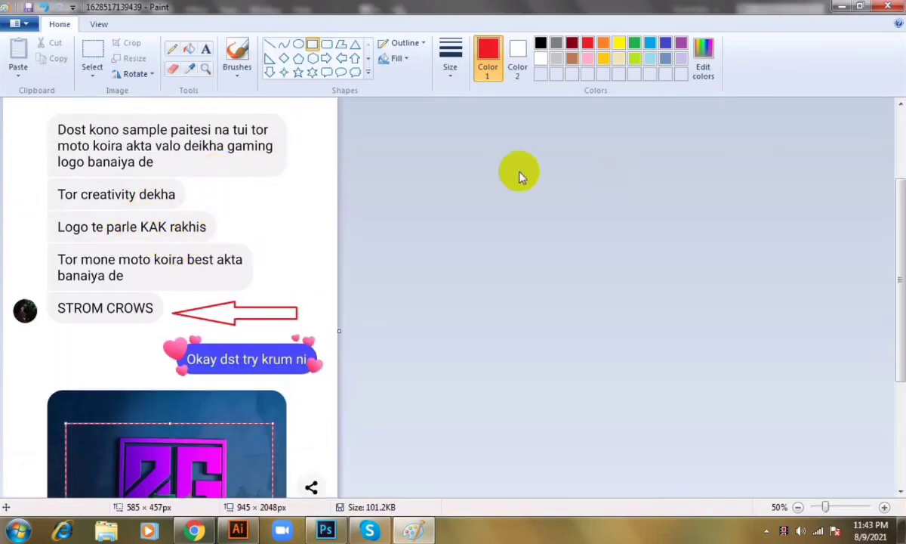
{"action": "left_click", "coordinate": [851, 6]}
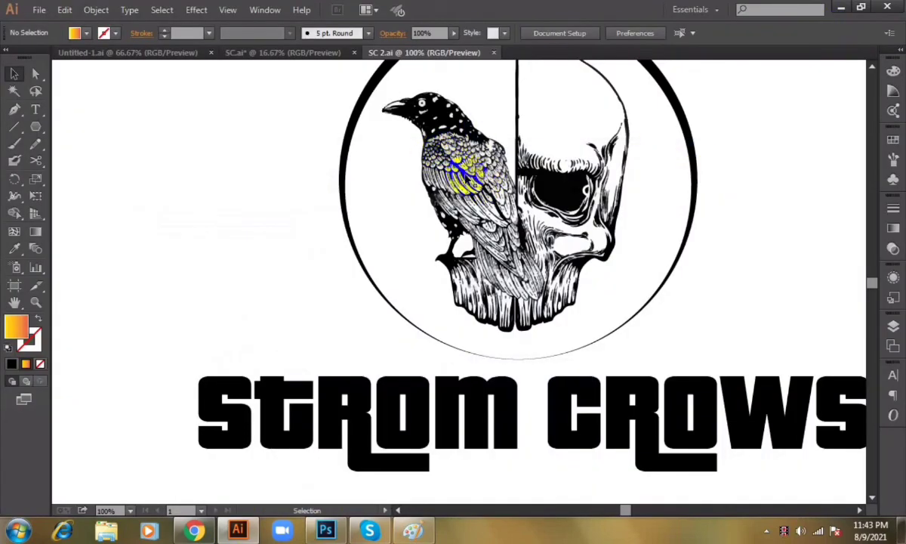
{"action": "key", "text": "ctrl+minus"}
{"action": "key", "text": "ctrl+minus"}
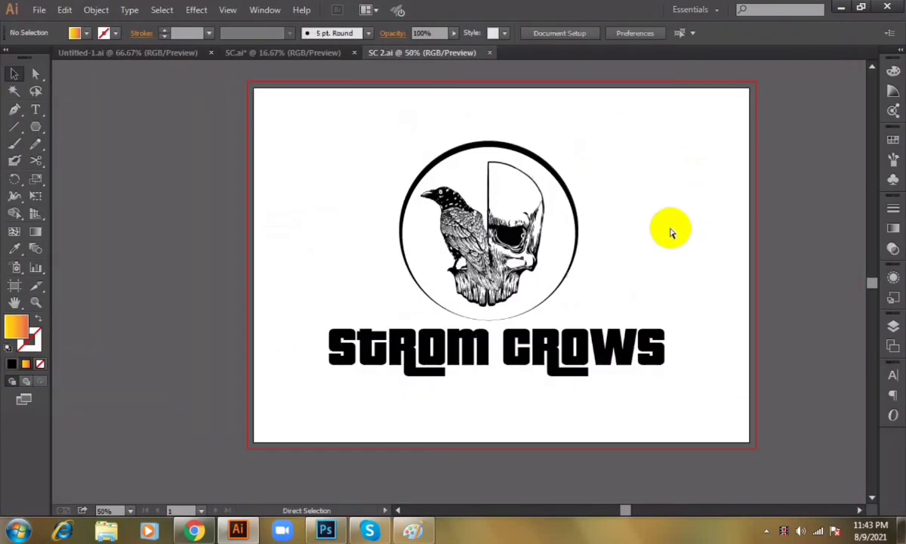
{"action": "left_click", "coordinate": [293, 54]}
{"action": "left_click", "coordinate": [136, 53]}
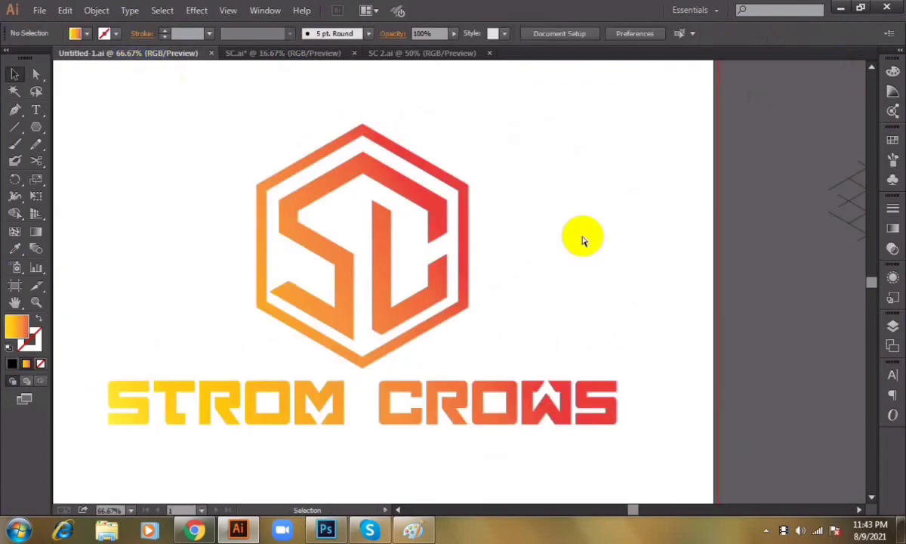
{"action": "key", "text": "ctrl+plus"}
{"action": "key", "text": "ctrl+minus"}
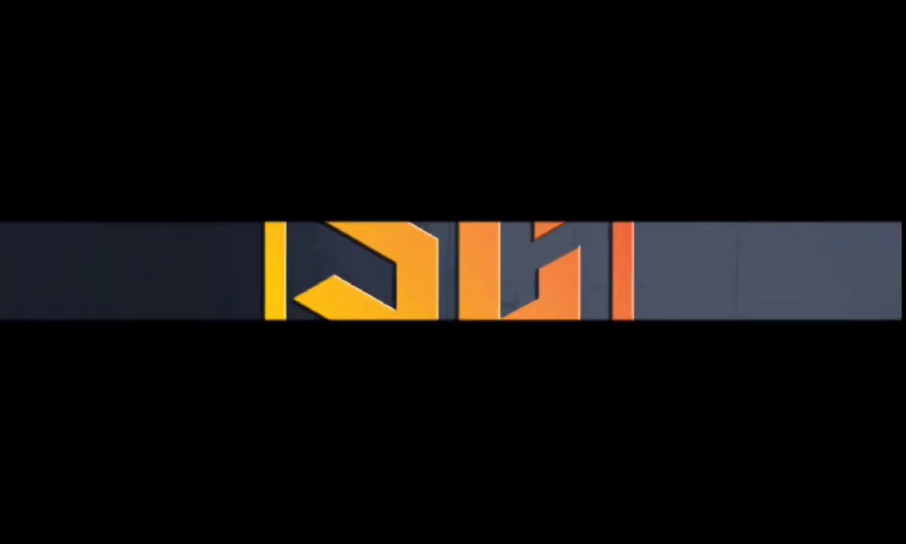